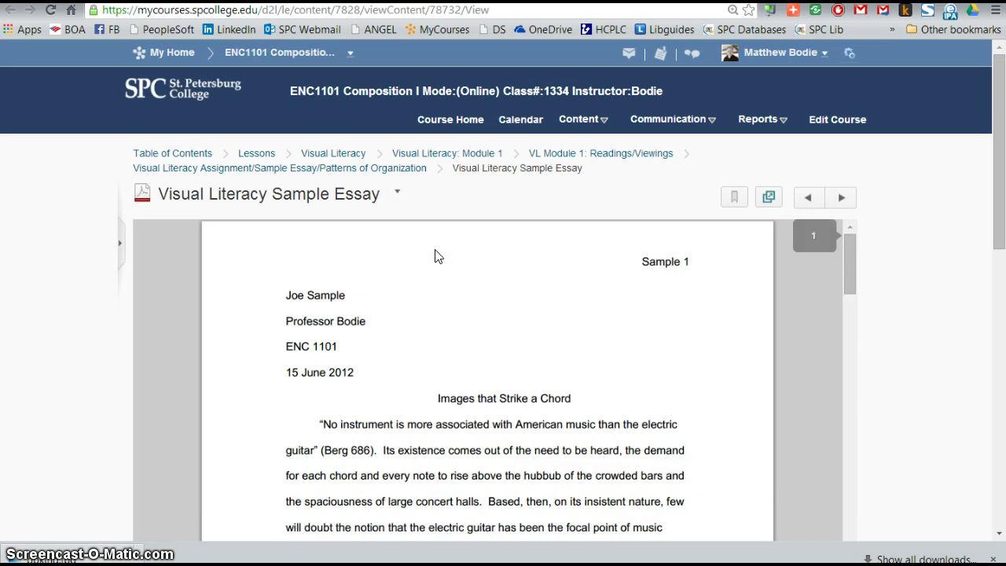
Scroll to the Fig. 1 photo in the sample essay PDF and highlight its '(see fig.)' reference
{"action": "scroll", "coordinate": [469, 355], "scroll_direction": "down", "scroll_amount": 9}
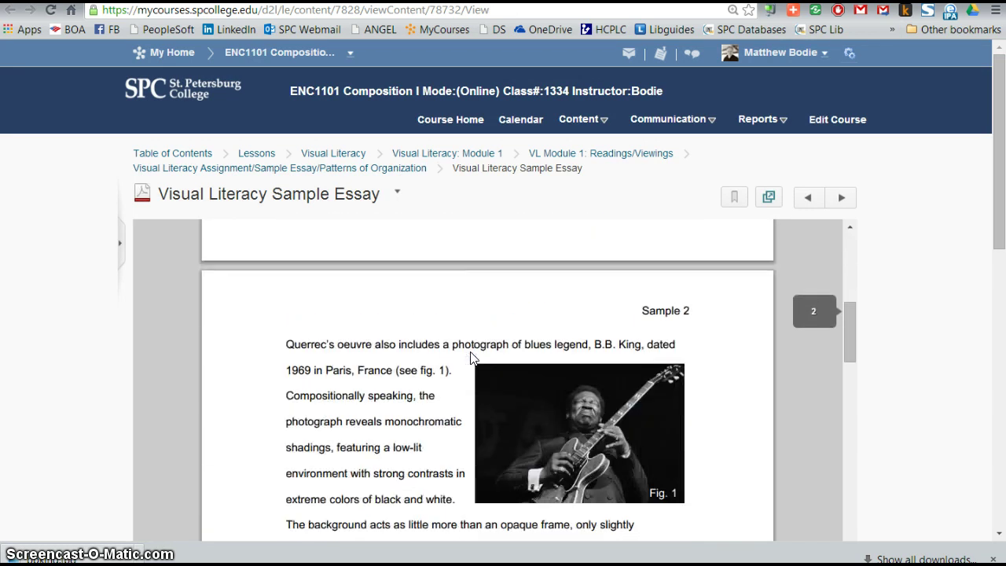
{"action": "scroll", "coordinate": [392, 382], "scroll_direction": "down", "scroll_amount": 3}
{"action": "scroll", "coordinate": [456, 328], "scroll_direction": "up", "scroll_amount": 3}
{"action": "left_click_drag", "start_coordinate": [397, 369], "coordinate": [451, 370]}
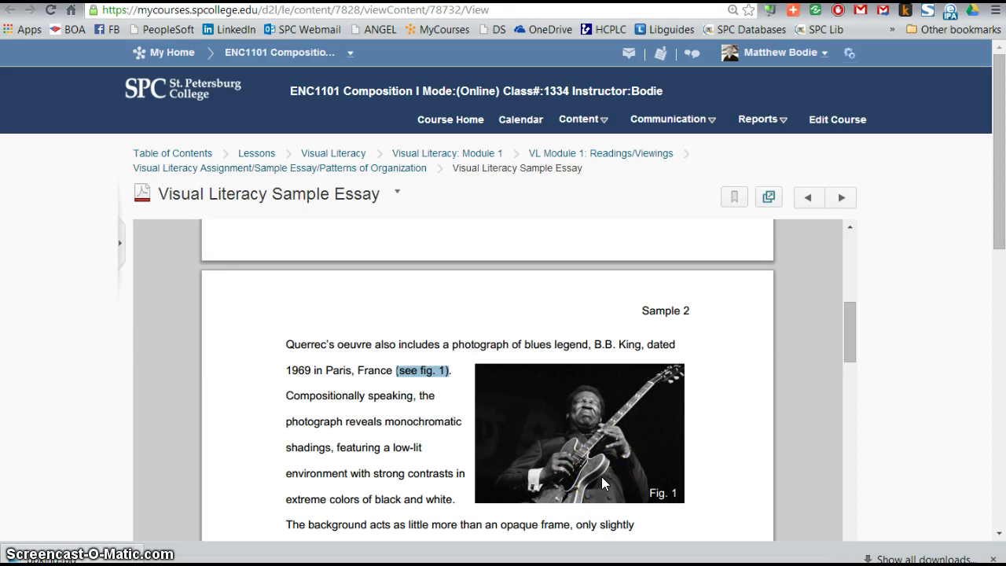
Highlight the fig. 2 reference near its photo, then scroll back to the essay's first page
{"action": "scroll", "coordinate": [601, 476], "scroll_direction": "down", "scroll_amount": 10}
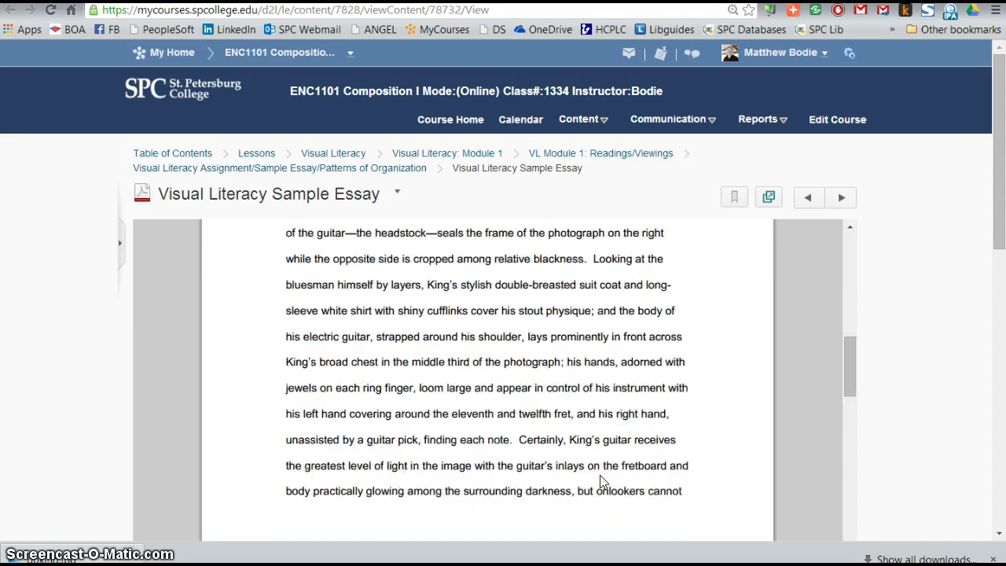
{"action": "scroll", "coordinate": [599, 476], "scroll_direction": "down", "scroll_amount": 5}
{"action": "scroll", "coordinate": [595, 471], "scroll_direction": "up", "scroll_amount": 3}
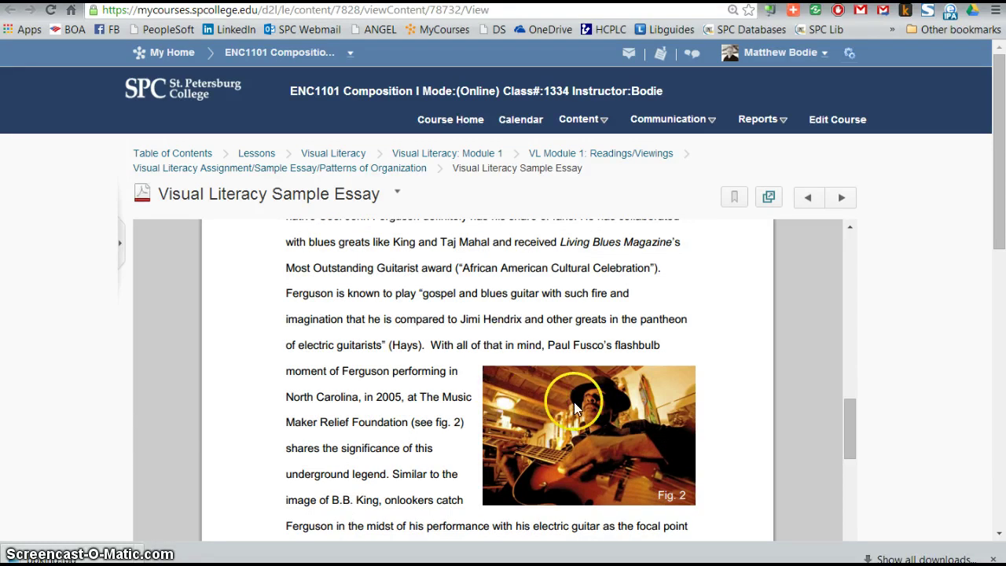
{"action": "left_click", "coordinate": [448, 417]}
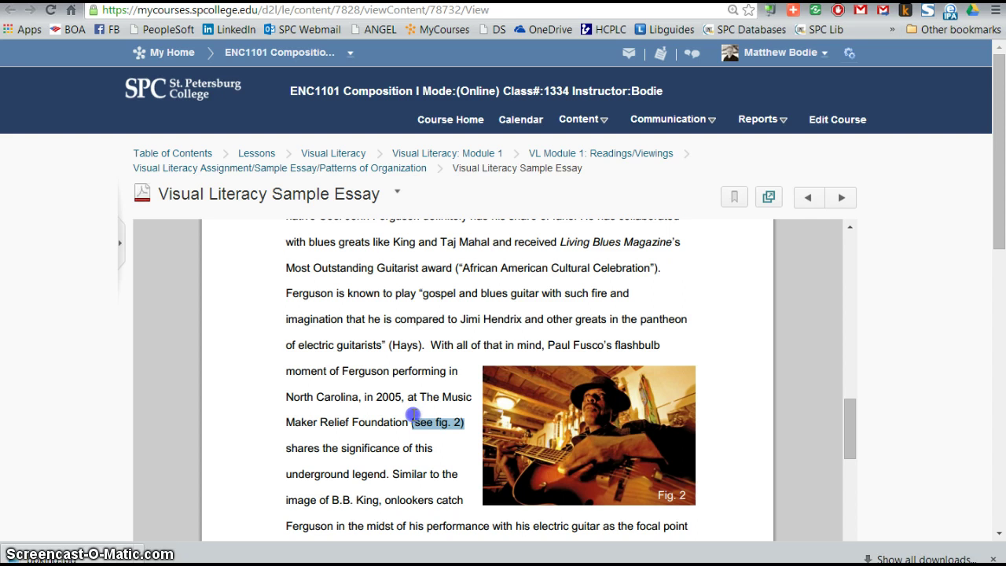
{"action": "left_click_drag", "start_coordinate": [436, 422], "coordinate": [450, 422]}
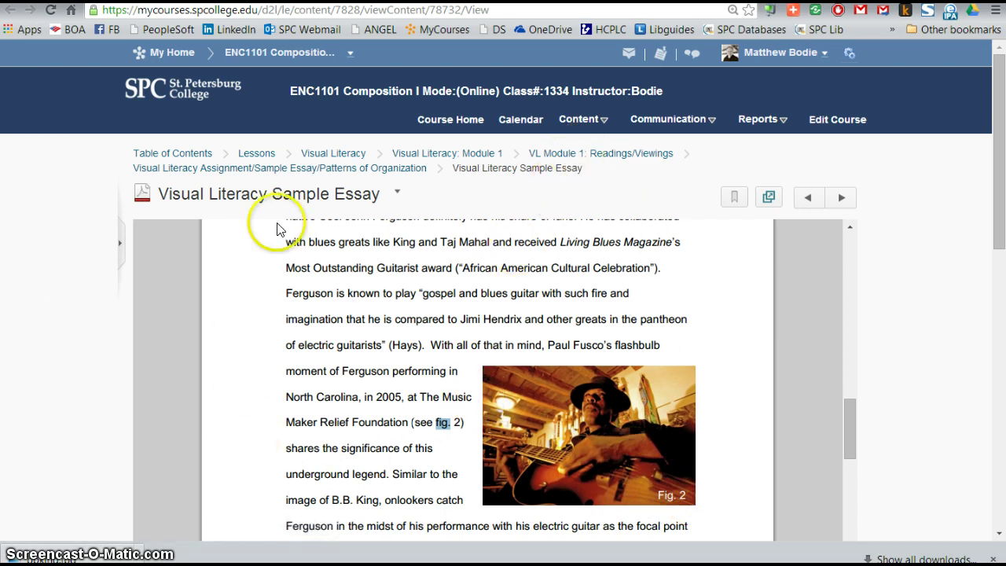
{"action": "scroll", "coordinate": [555, 359], "scroll_direction": "down", "scroll_amount": 2}
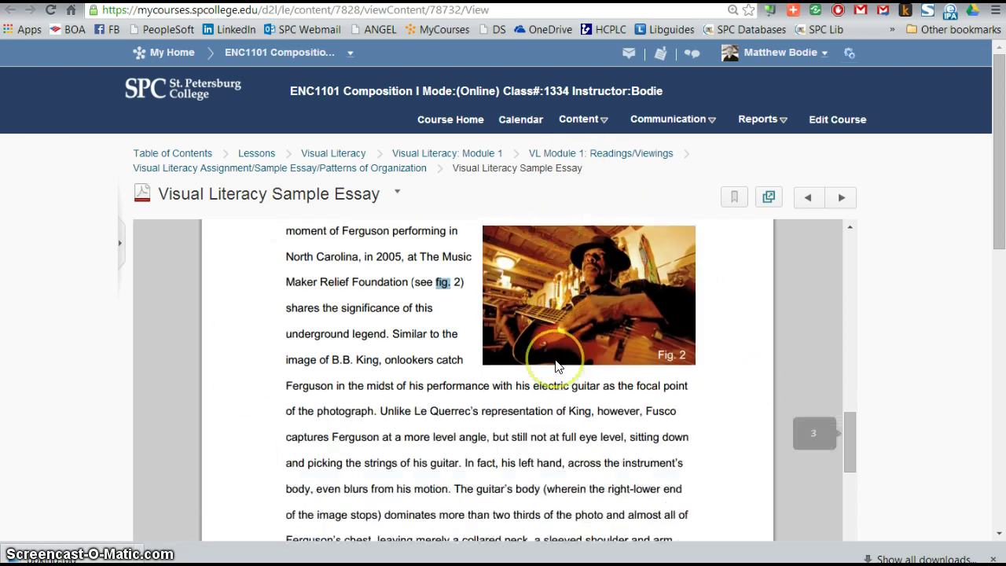
{"action": "scroll", "coordinate": [561, 359], "scroll_direction": "up", "scroll_amount": 8}
{"action": "scroll", "coordinate": [530, 323], "scroll_direction": "up", "scroll_amount": 10}
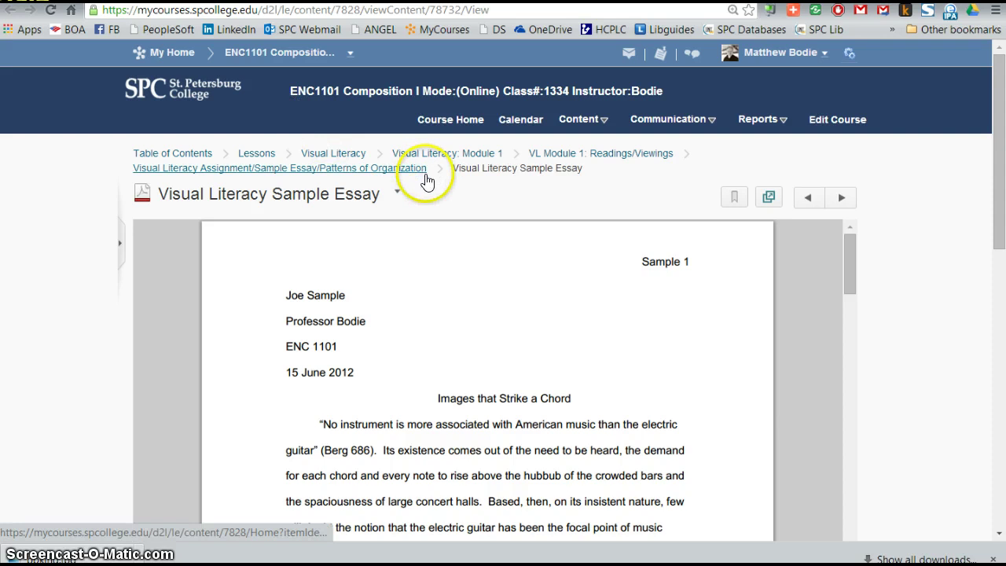
Return to the Working With Images page and enable editing in the downloaded Word essay
{"action": "key", "text": "alt+Left"}
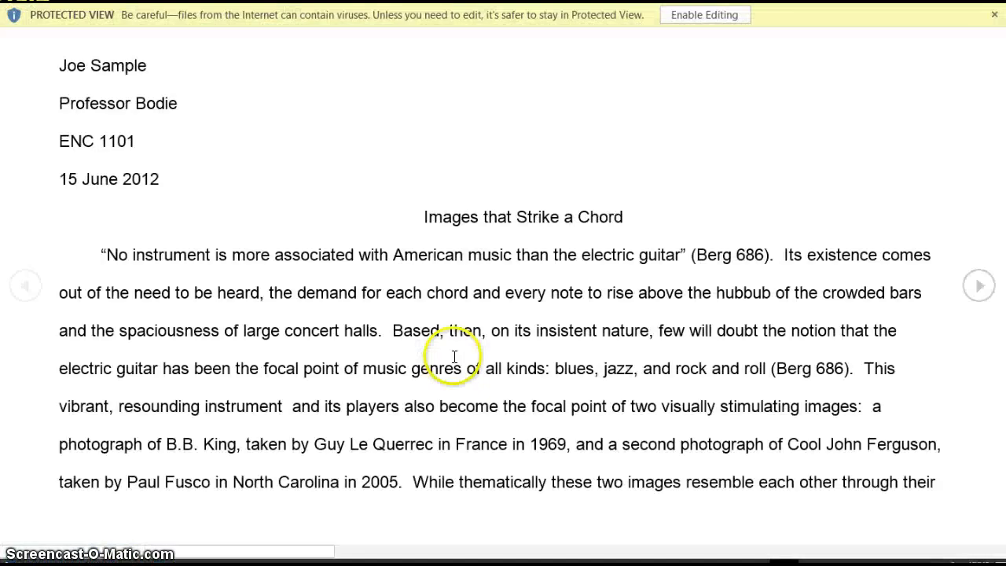
{"action": "left_click", "coordinate": [708, 17]}
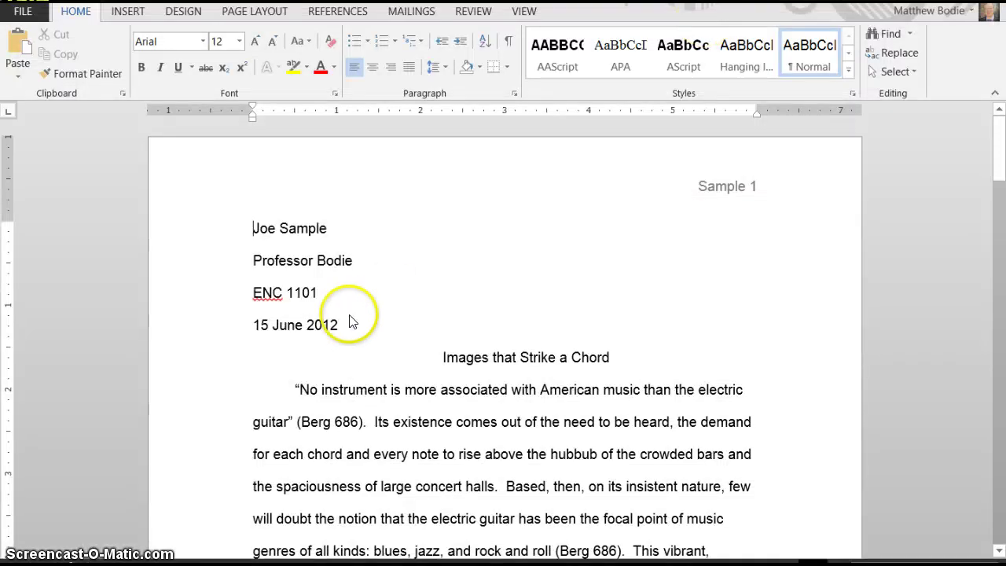
{"action": "left_click", "coordinate": [353, 314]}
Place the cursor after '(see fig. 1).' on page 2, then go back to the course page in Chrome
{"action": "scroll", "coordinate": [350, 314], "scroll_direction": "down", "scroll_amount": 2}
{"action": "scroll", "coordinate": [350, 315], "scroll_direction": "down", "scroll_amount": 12}
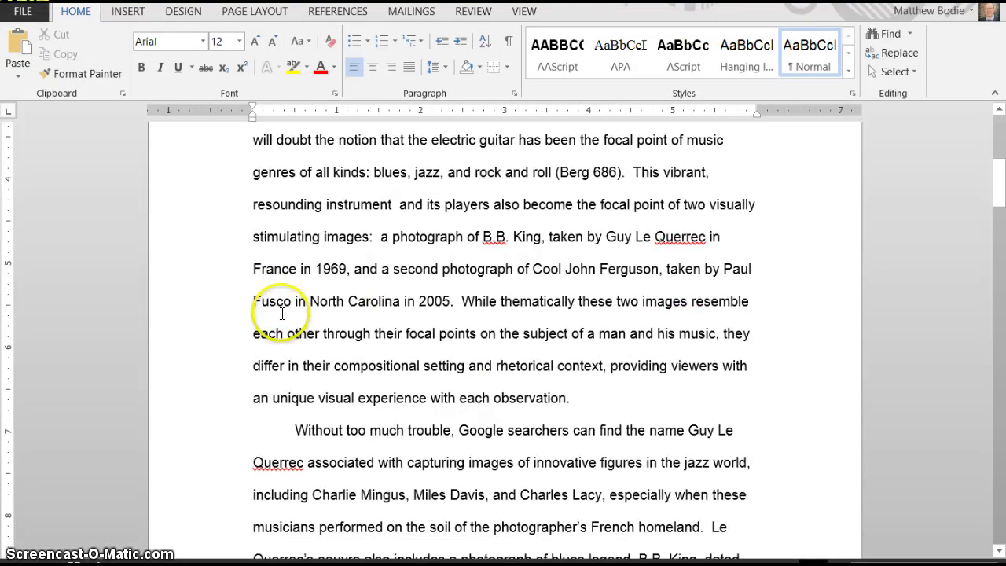
{"action": "scroll", "coordinate": [279, 315], "scroll_direction": "up", "scroll_amount": 10}
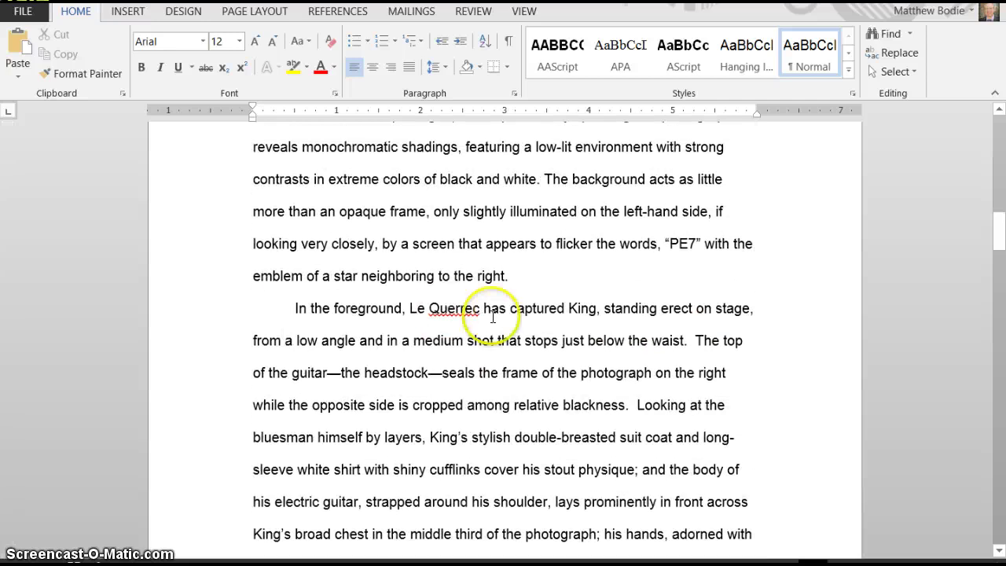
{"action": "scroll", "coordinate": [411, 319], "scroll_direction": "up", "scroll_amount": 3}
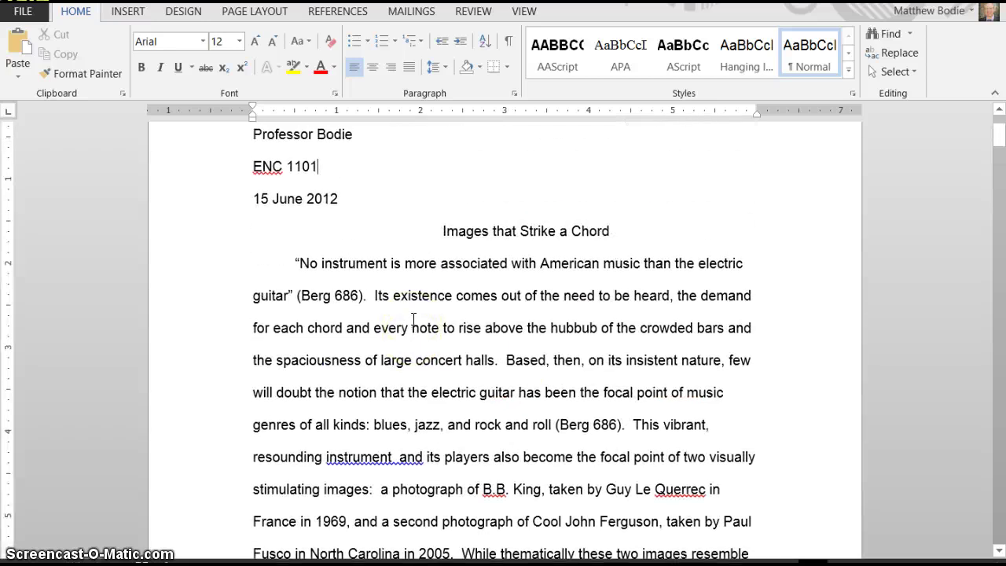
{"action": "scroll", "coordinate": [412, 319], "scroll_direction": "down", "scroll_amount": 5}
{"action": "scroll", "coordinate": [412, 319], "scroll_direction": "down", "scroll_amount": 5}
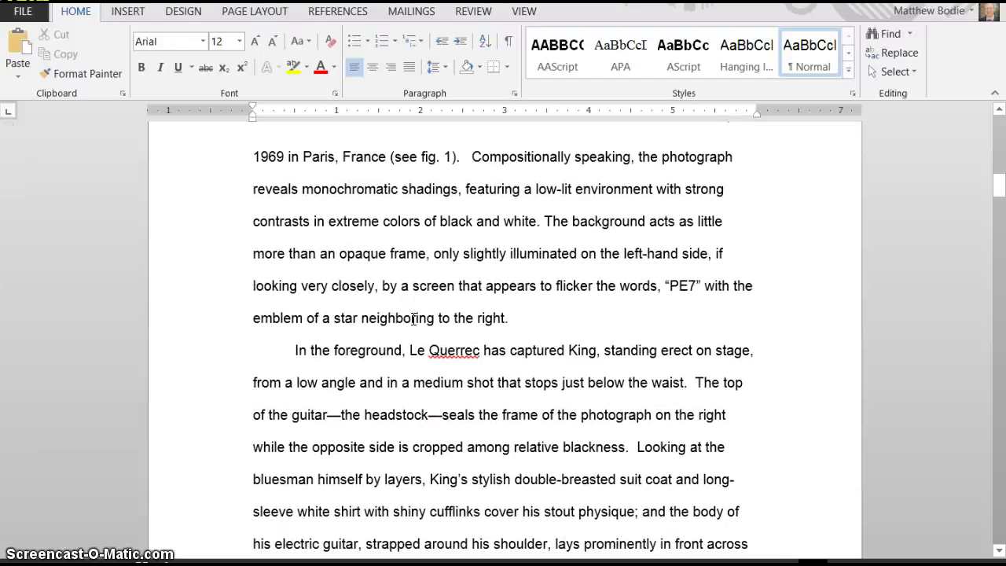
{"action": "left_click", "coordinate": [472, 154]}
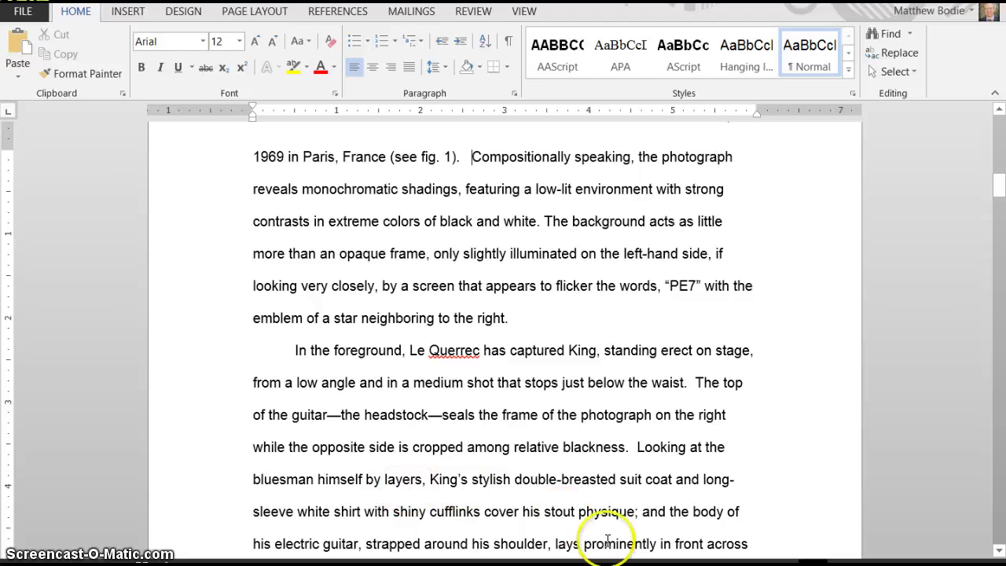
{"action": "left_click", "coordinate": [603, 565]}
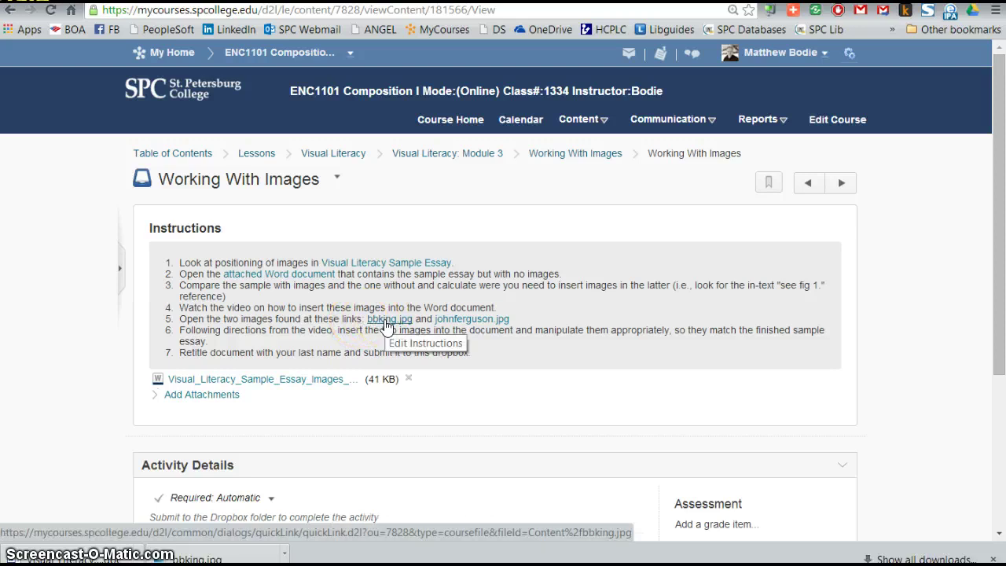
Save the bbking.jpg photo from the course instructions into Pictures > ENC1101
{"action": "left_click", "coordinate": [385, 322]}
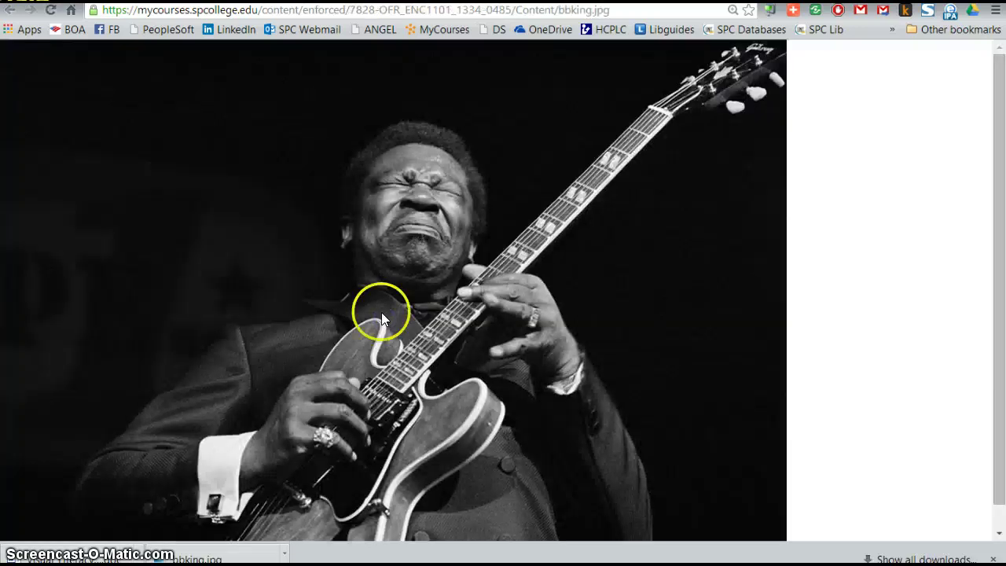
{"action": "right_click", "coordinate": [454, 271]}
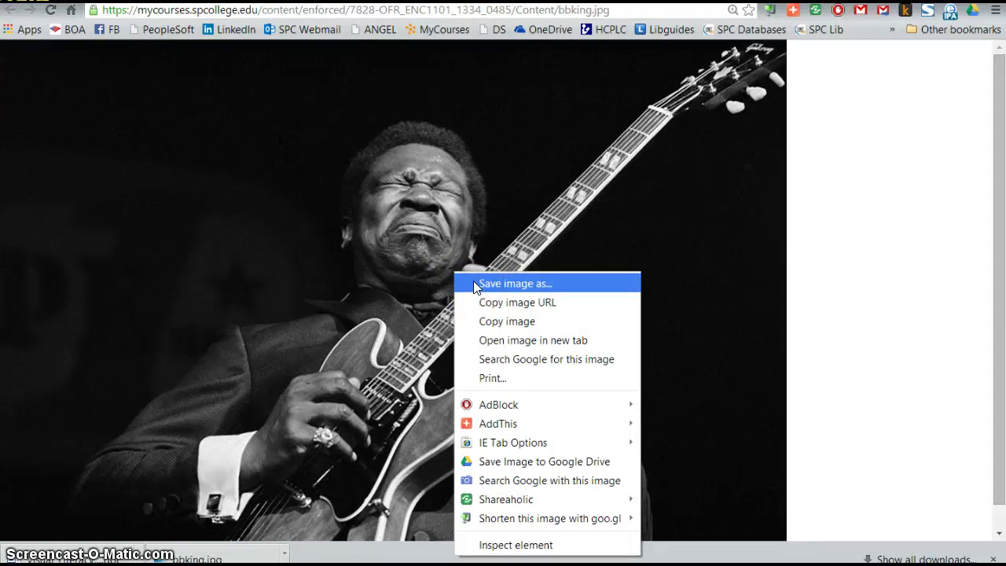
{"action": "left_click", "coordinate": [473, 282]}
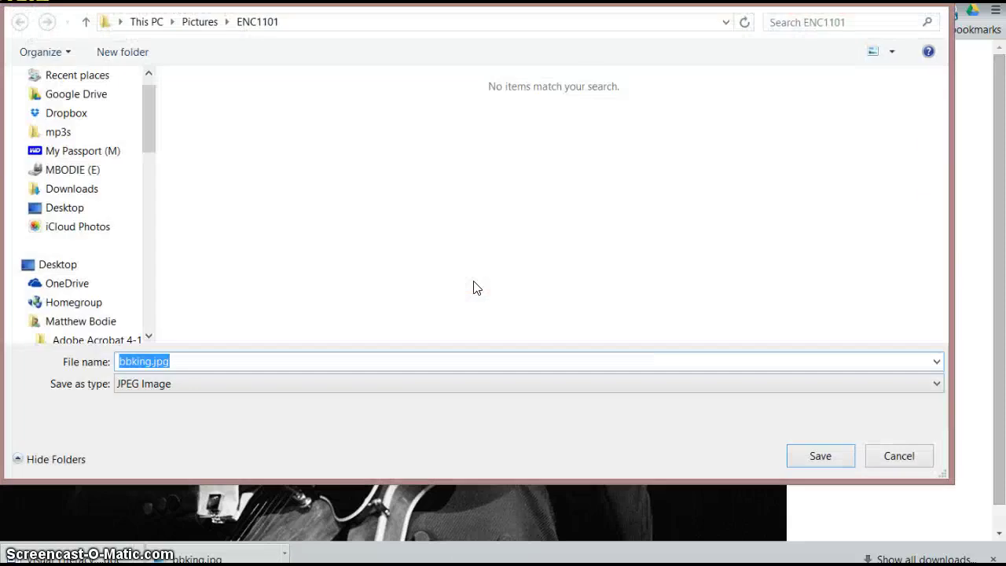
{"action": "left_click", "coordinate": [533, 279]}
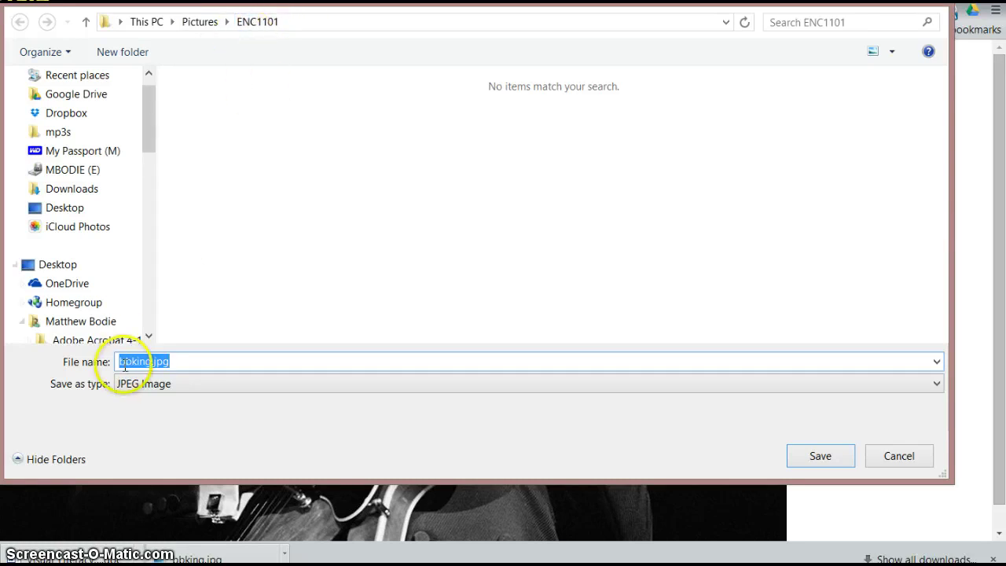
{"action": "left_click", "coordinate": [818, 457]}
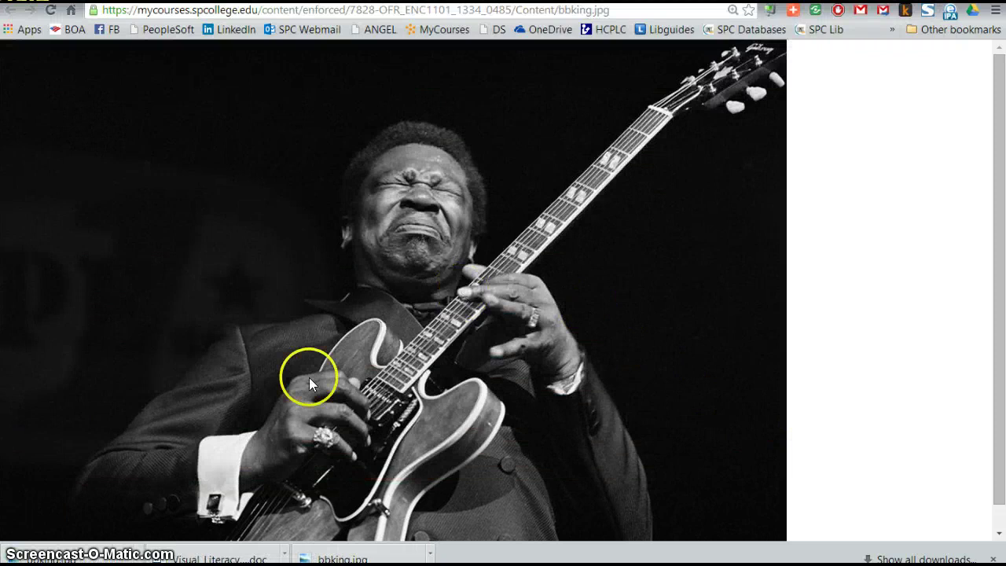
Insert bbking.jpg from the ENC1101 folder after the '(see fig. 1).' sentence on page 2
{"action": "mouse_move", "coordinate": [364, 562]}
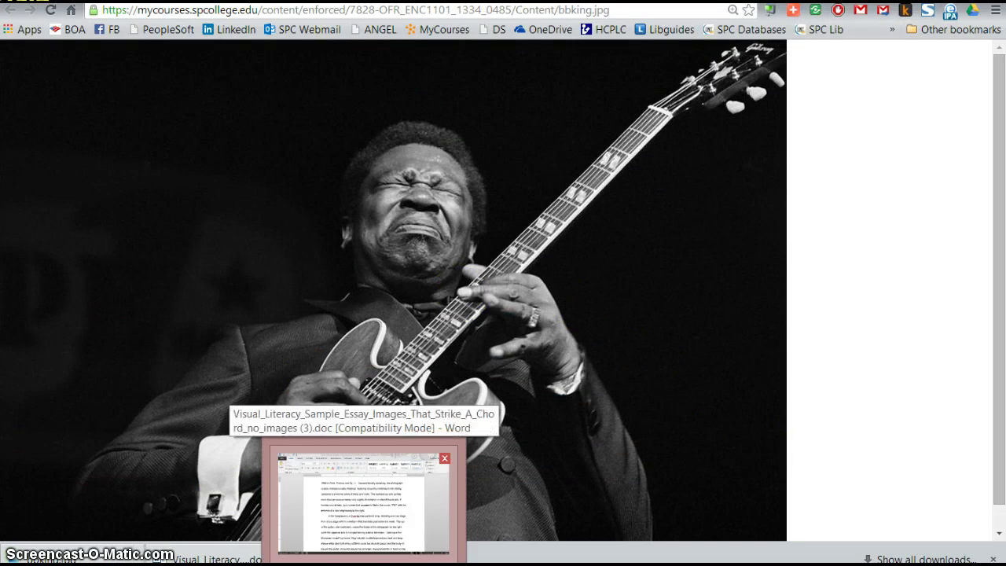
{"action": "left_click", "coordinate": [364, 495]}
{"action": "scroll", "coordinate": [476, 355], "scroll_direction": "up", "scroll_amount": 4}
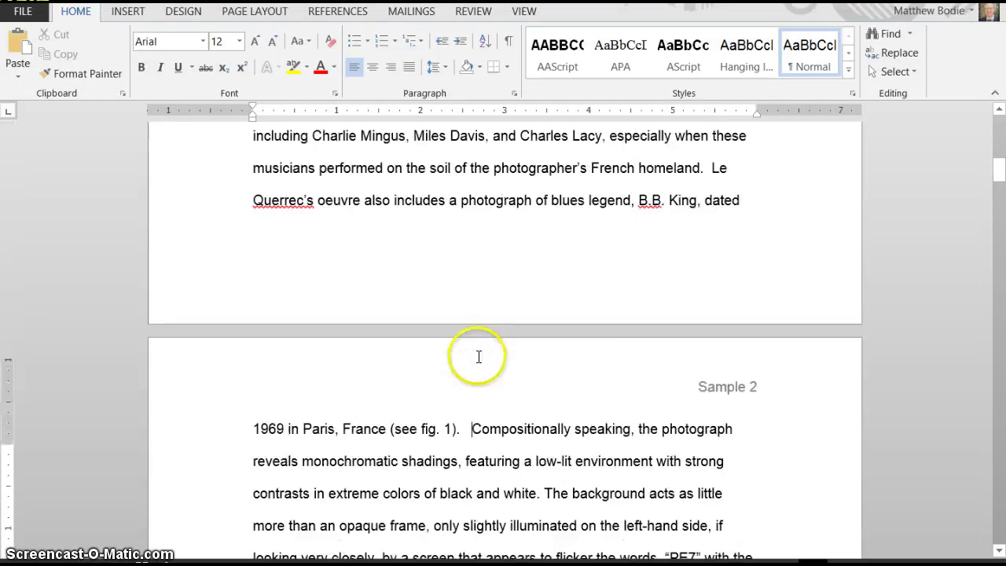
{"action": "scroll", "coordinate": [478, 354], "scroll_direction": "down", "scroll_amount": 2}
{"action": "scroll", "coordinate": [478, 357], "scroll_direction": "down", "scroll_amount": 3}
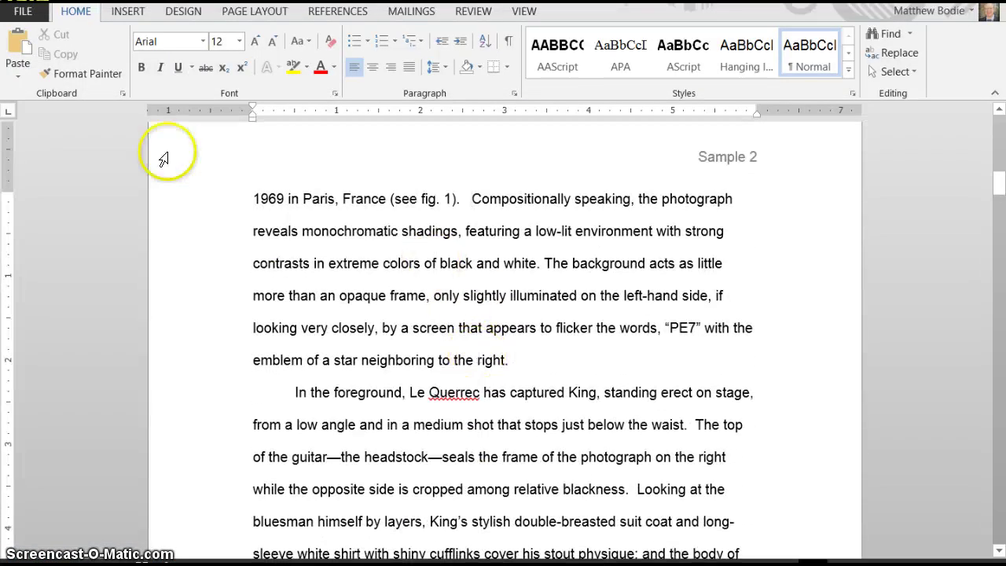
{"action": "left_click", "coordinate": [128, 12]}
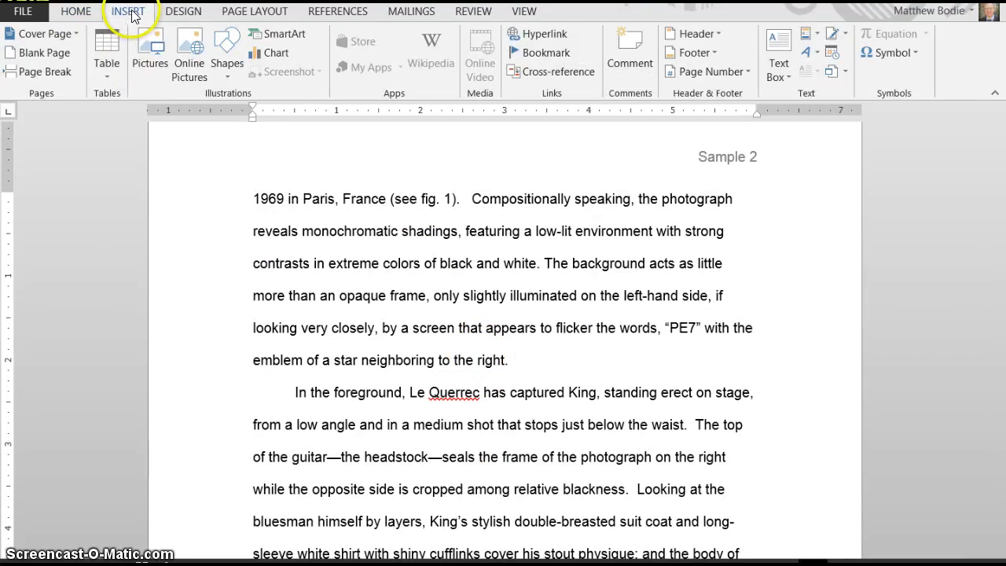
{"action": "left_click", "coordinate": [148, 62]}
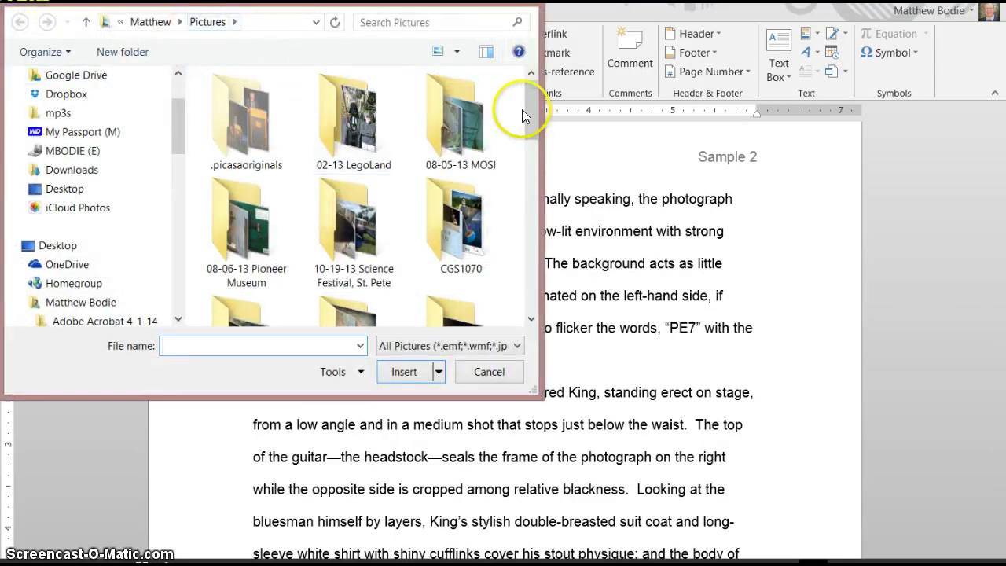
{"action": "left_click_drag", "start_coordinate": [535, 102], "coordinate": [516, 152]}
{"action": "double_click", "coordinate": [454, 142]}
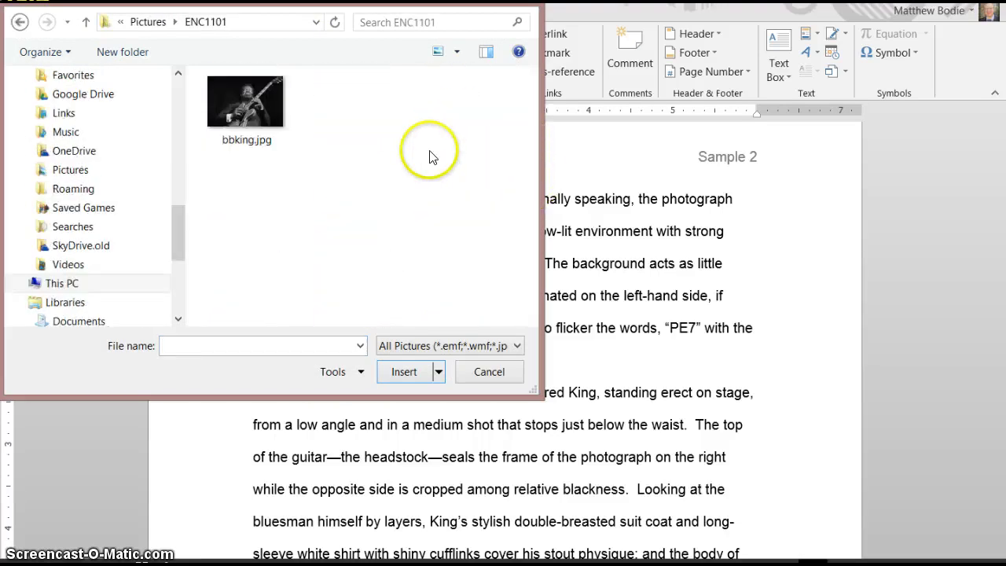
{"action": "double_click", "coordinate": [247, 106]}
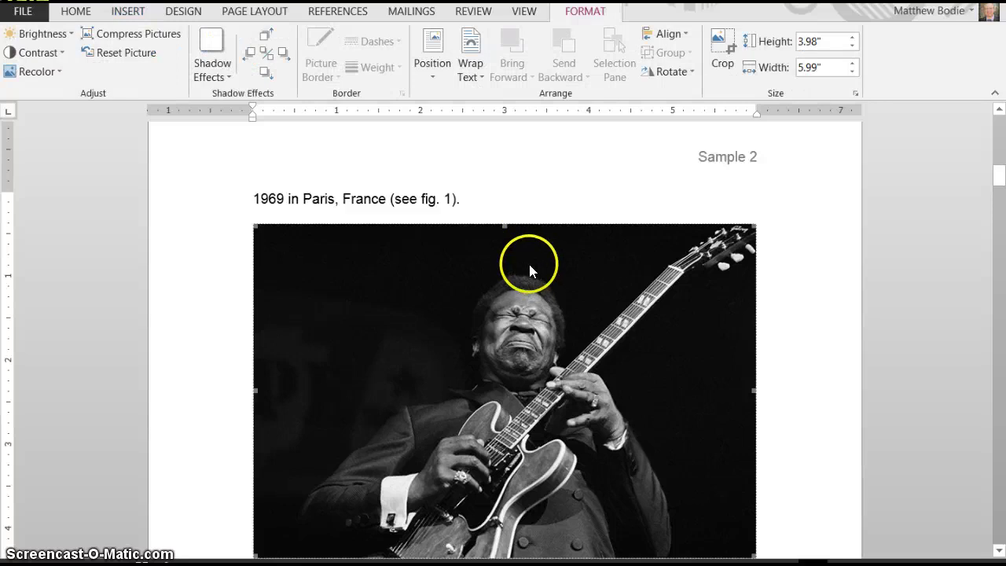
{"action": "left_click", "coordinate": [418, 278]}
{"action": "left_click", "coordinate": [417, 279]}
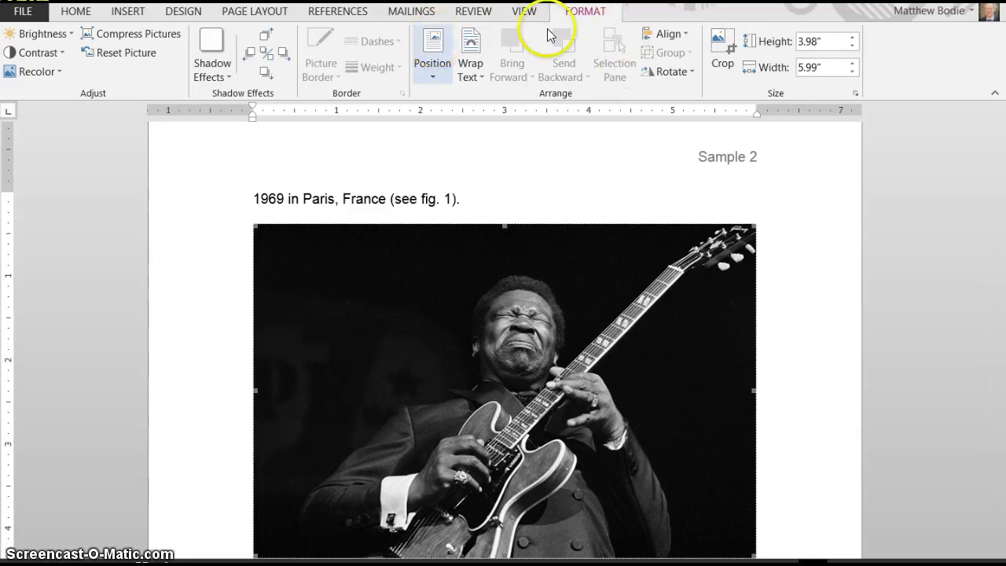
{"action": "left_click", "coordinate": [564, 195]}
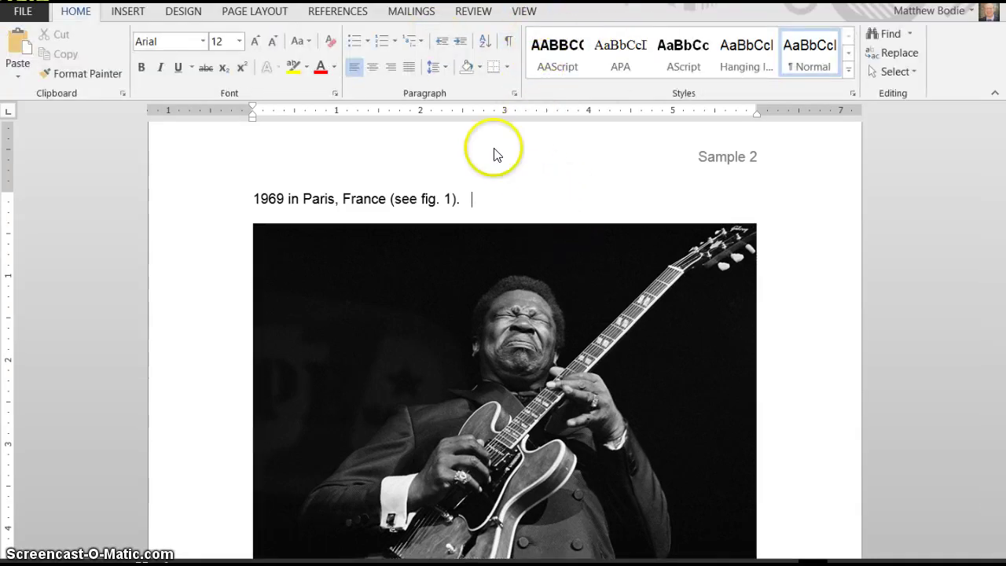
{"action": "left_click", "coordinate": [561, 341]}
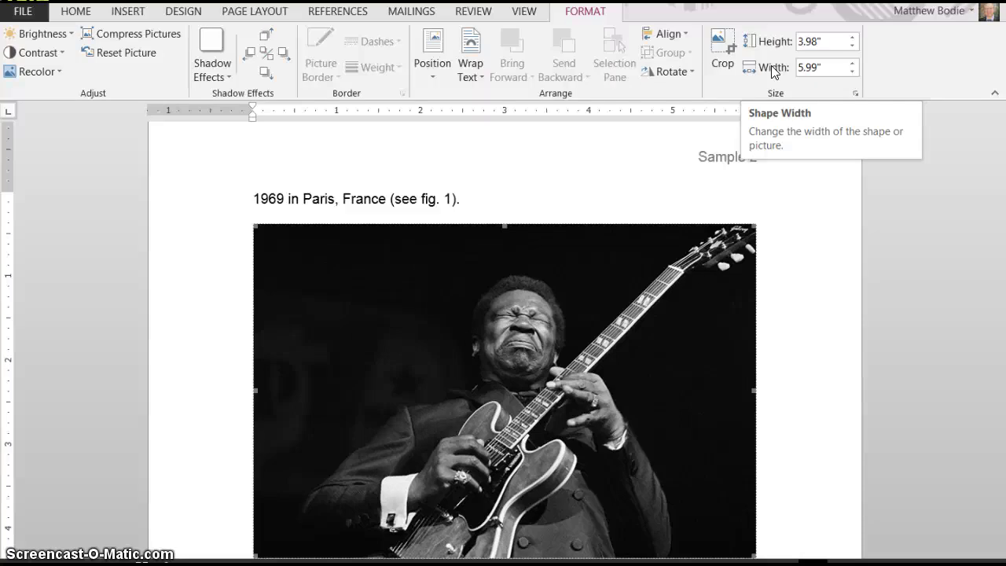
Step the King photo's height down with the Height spin arrow, past 2.5 to about 1.4 inches
{"action": "left_click", "coordinate": [852, 48]}
{"action": "left_click", "coordinate": [852, 47]}
{"action": "left_click", "coordinate": [851, 47]}
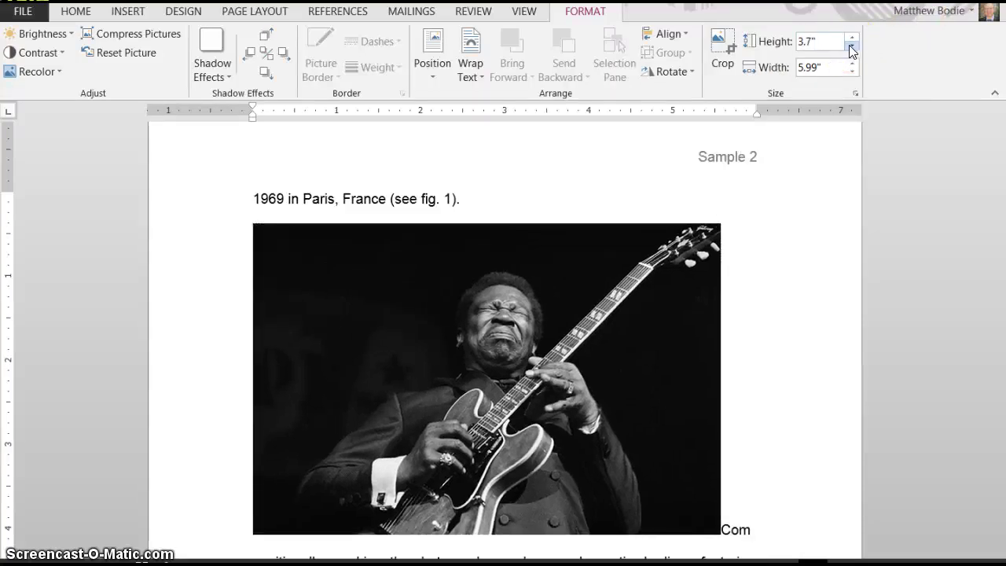
{"action": "left_click", "coordinate": [851, 47]}
{"action": "left_click", "coordinate": [852, 48]}
{"action": "left_click", "coordinate": [852, 47]}
{"action": "left_click", "coordinate": [852, 47]}
{"action": "left_click", "coordinate": [852, 47]}
{"action": "left_click", "coordinate": [851, 47]}
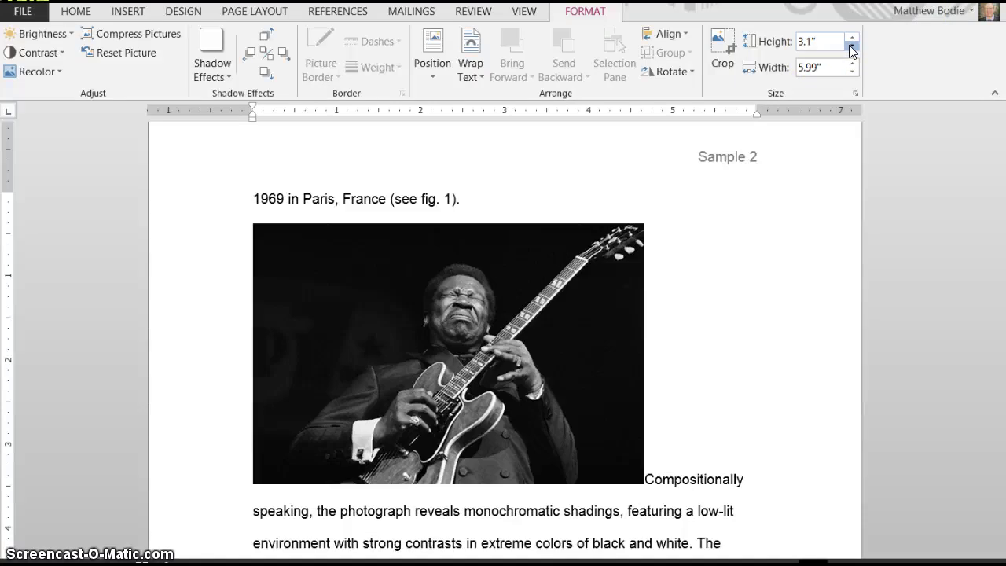
{"action": "left_click", "coordinate": [852, 47]}
{"action": "left_click", "coordinate": [852, 47]}
{"action": "left_click", "coordinate": [852, 47]}
{"action": "left_click", "coordinate": [851, 47]}
{"action": "left_click", "coordinate": [852, 48]}
{"action": "left_click", "coordinate": [852, 48]}
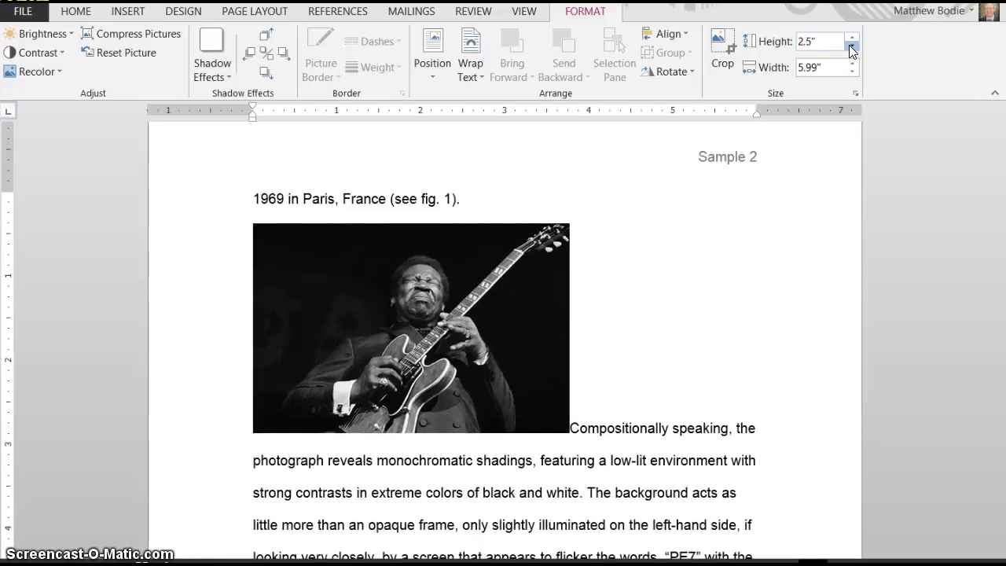
{"action": "left_click", "coordinate": [852, 48]}
{"action": "left_click", "coordinate": [852, 49]}
{"action": "left_click", "coordinate": [852, 49]}
{"action": "left_click", "coordinate": [852, 49]}
{"action": "left_click", "coordinate": [852, 48]}
{"action": "left_click", "coordinate": [852, 49]}
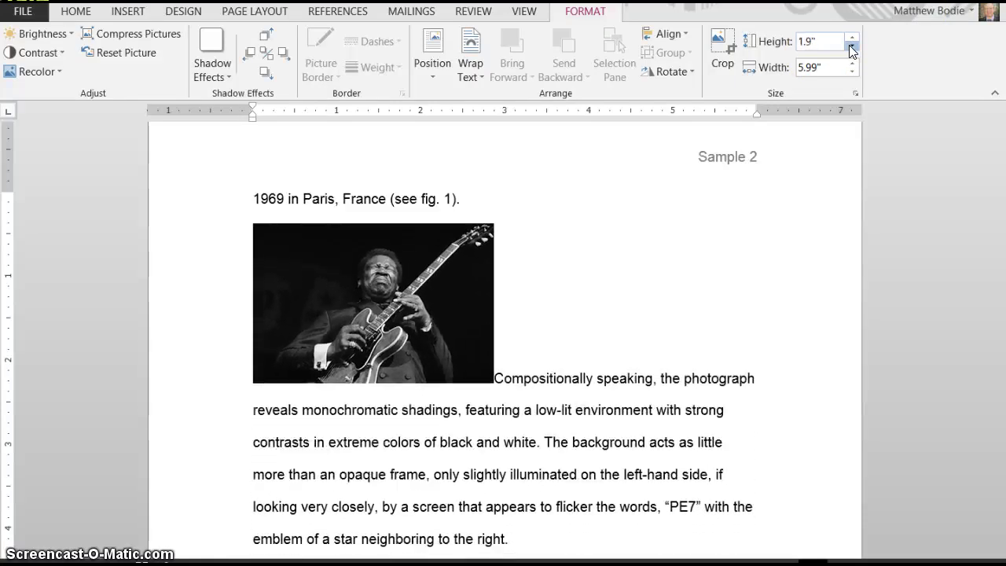
{"action": "left_click", "coordinate": [852, 49]}
{"action": "left_click", "coordinate": [852, 48]}
{"action": "left_click", "coordinate": [851, 48]}
{"action": "left_click", "coordinate": [852, 49]}
{"action": "left_click", "coordinate": [851, 49]}
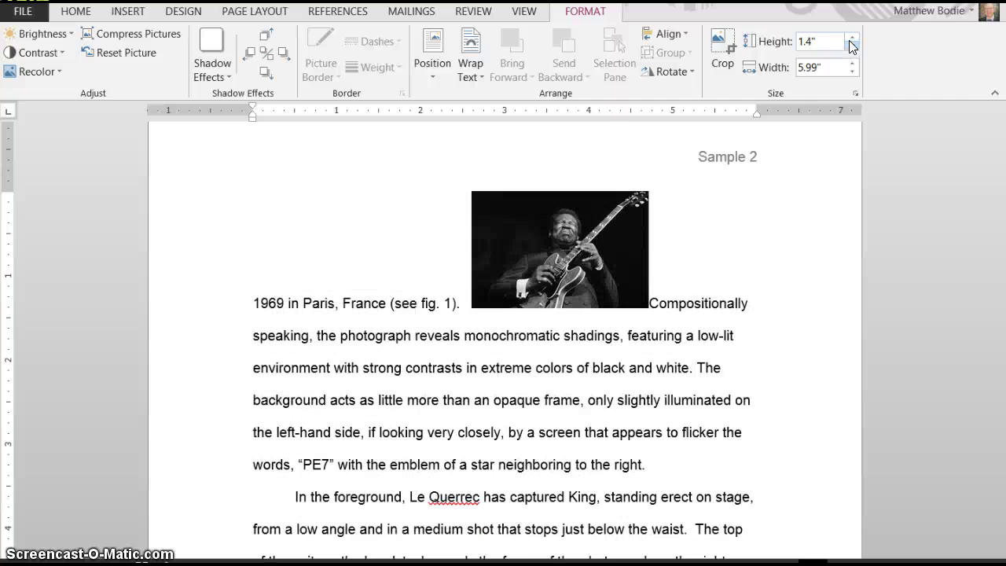
Raise the photo's height back to exactly 2 inches, making it 2" by 3.01"
{"action": "left_click", "coordinate": [851, 37]}
{"action": "left_click", "coordinate": [851, 37]}
{"action": "left_click", "coordinate": [850, 36]}
{"action": "left_click", "coordinate": [851, 37]}
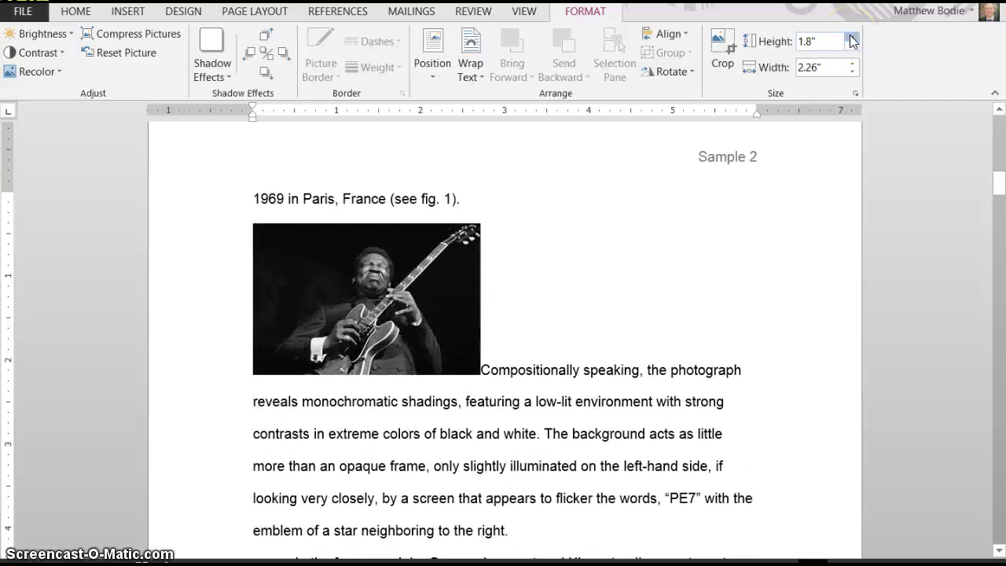
{"action": "left_click", "coordinate": [851, 37]}
{"action": "left_click", "coordinate": [851, 37]}
{"action": "left_click", "coordinate": [851, 37]}
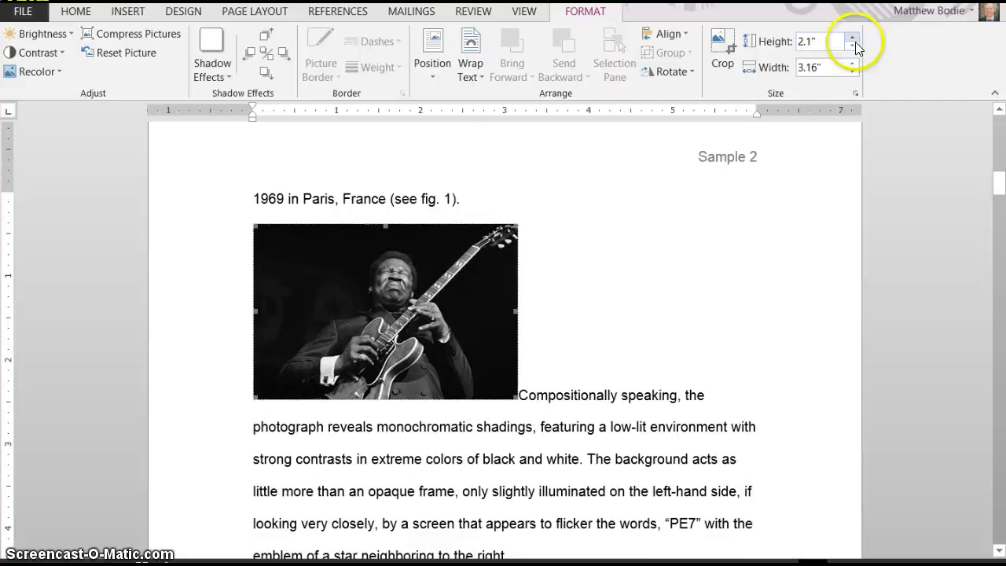
{"action": "left_click", "coordinate": [855, 45]}
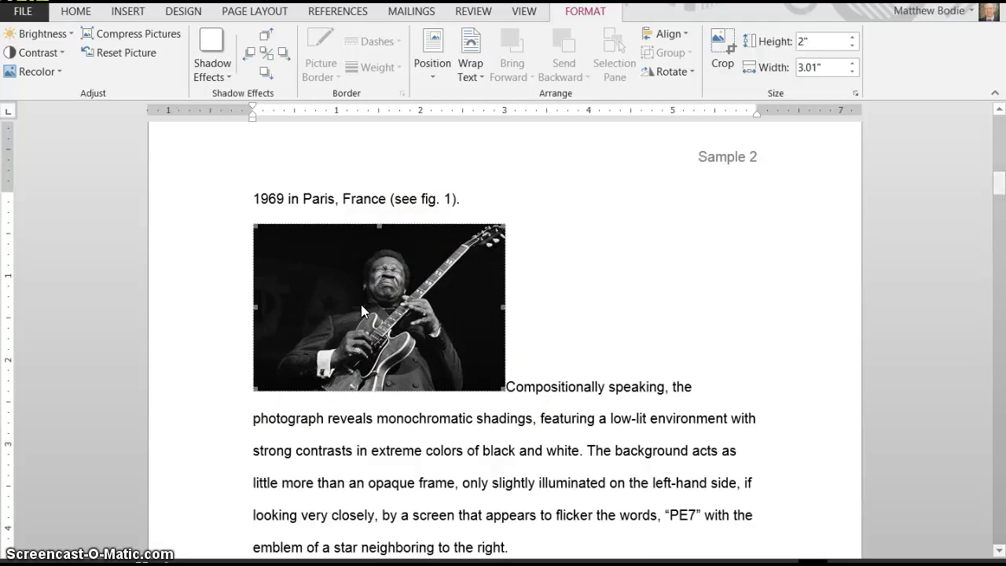
{"action": "left_click", "coordinate": [468, 76]}
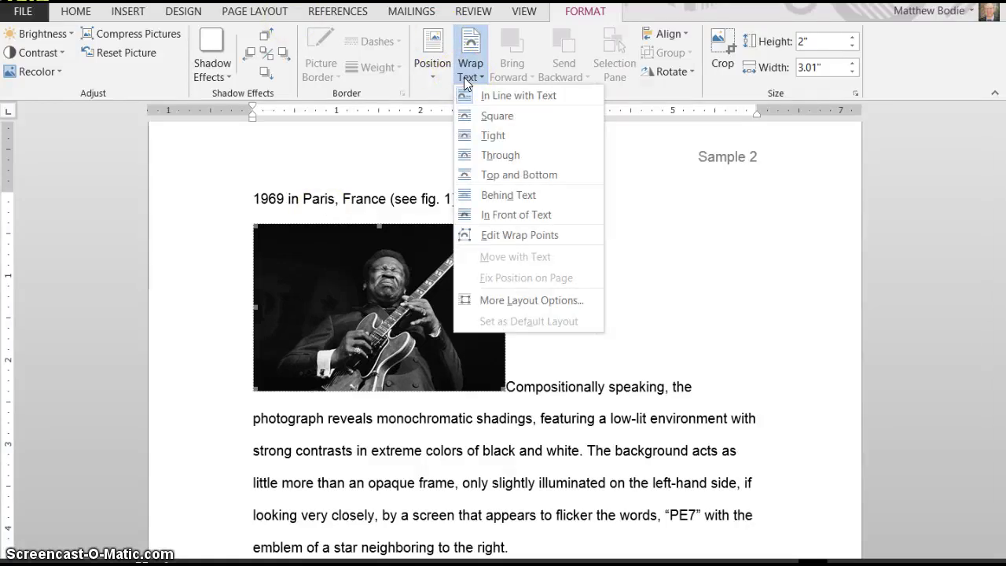
Try Square wrapping, then set the photo In Line with Text and drag it into the paragraph
{"action": "left_click", "coordinate": [493, 118]}
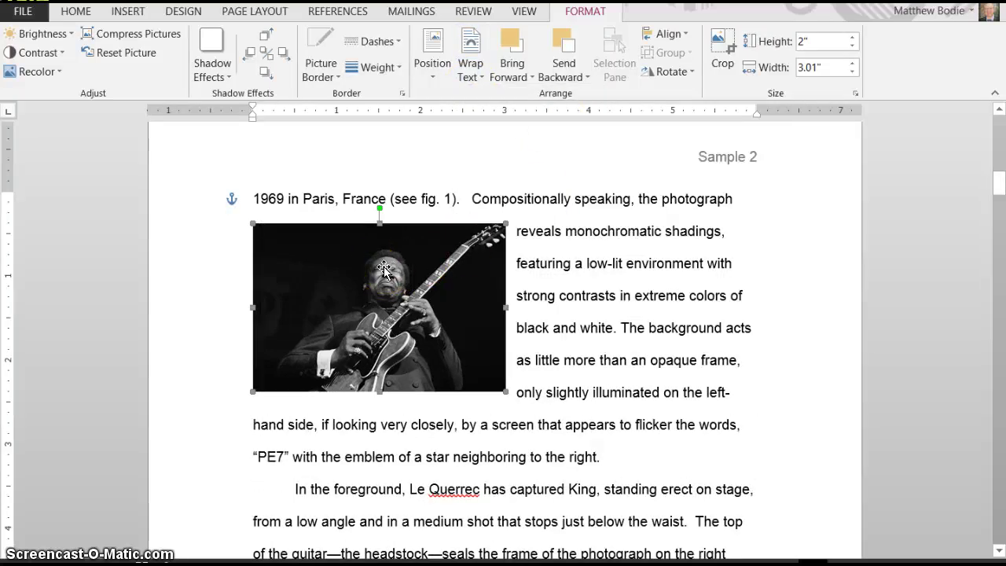
{"action": "left_click_drag", "start_coordinate": [426, 274], "coordinate": [393, 264]}
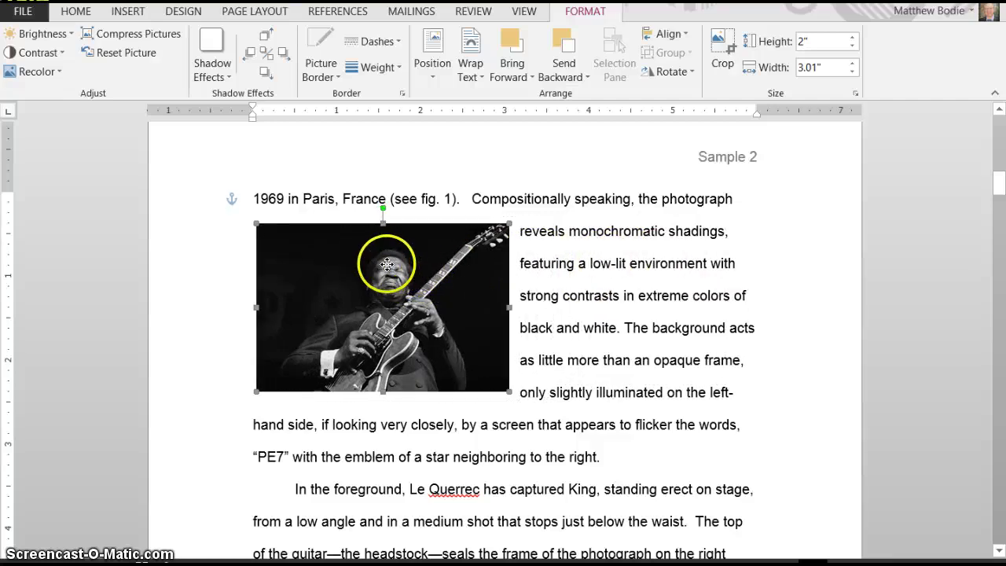
{"action": "left_click", "coordinate": [440, 69]}
{"action": "left_click", "coordinate": [468, 47]}
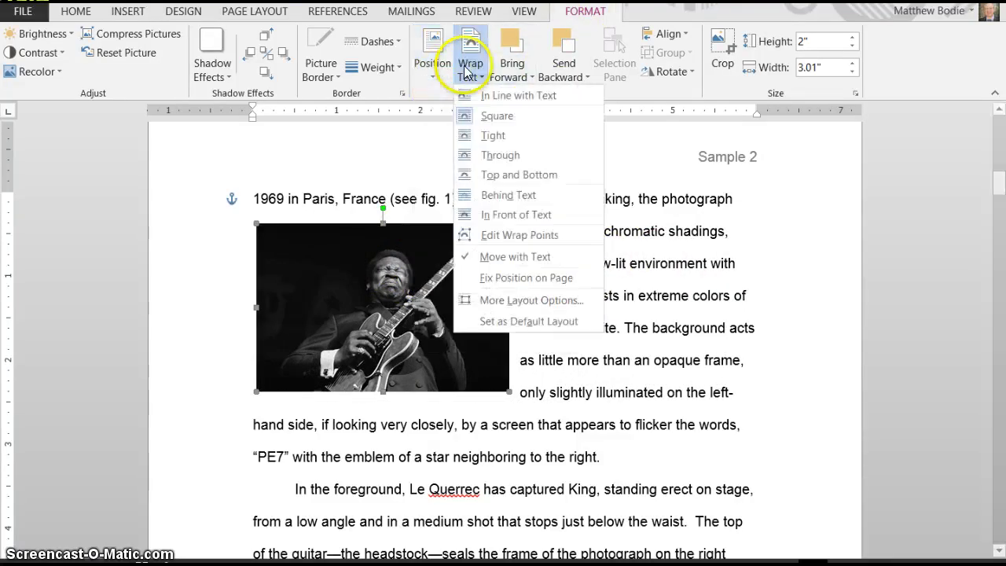
{"action": "left_click", "coordinate": [481, 95]}
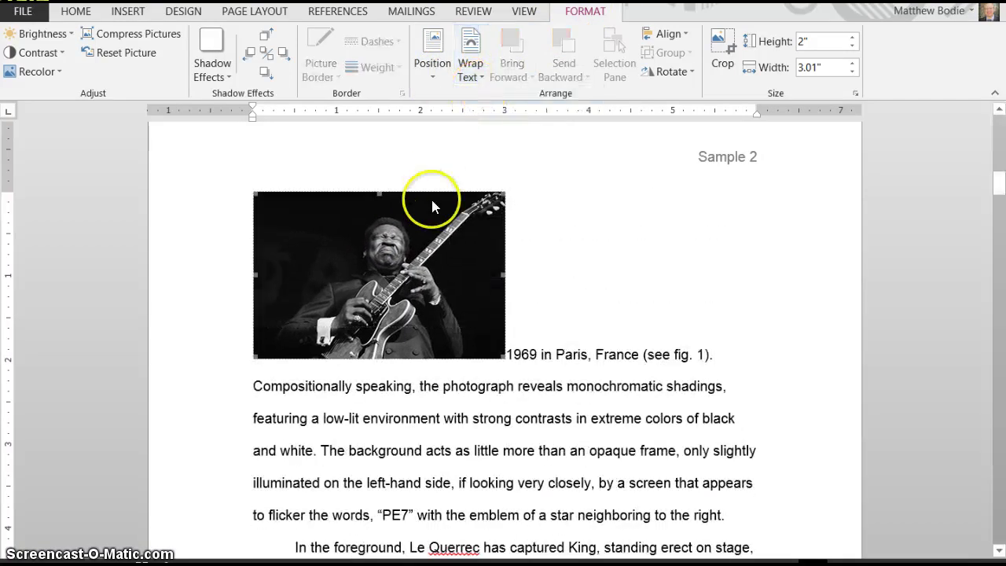
{"action": "left_click_drag", "start_coordinate": [594, 245], "coordinate": [605, 392]}
{"action": "left_click", "coordinate": [499, 236]}
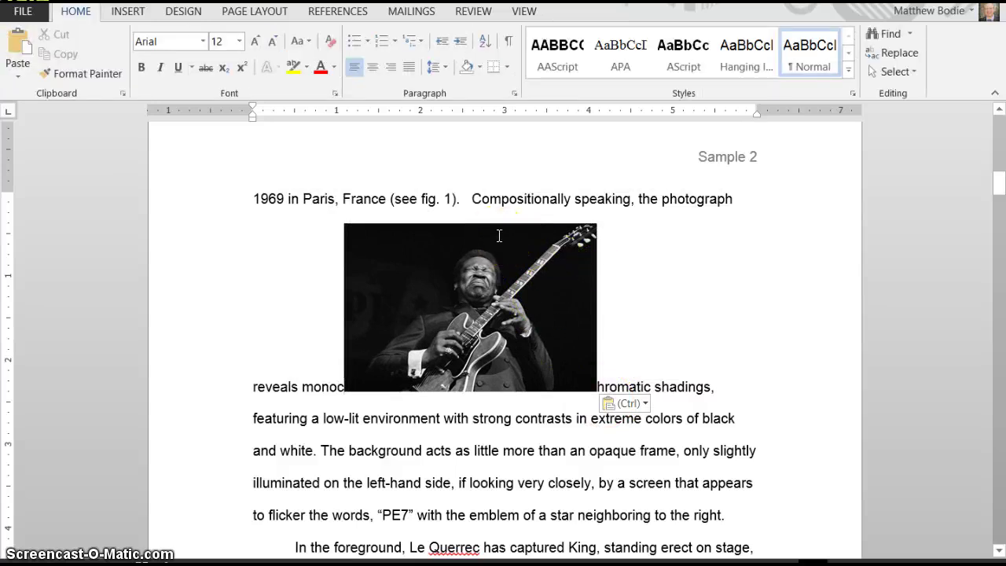
Apply Square wrapping to the King photo and drag it to the paragraph's top-right edge
{"action": "left_click", "coordinate": [509, 253]}
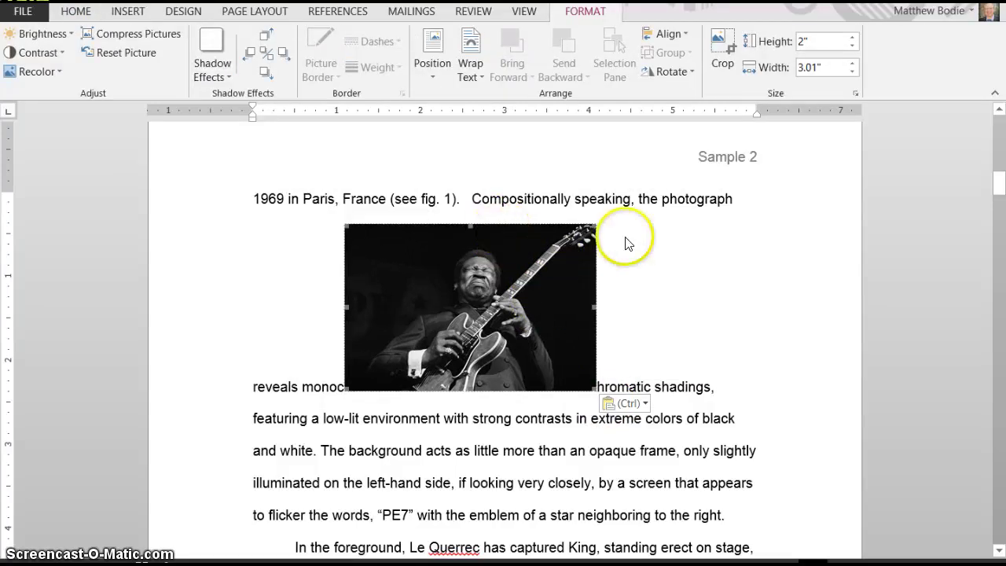
{"action": "left_click", "coordinate": [467, 83]}
{"action": "left_click", "coordinate": [482, 114]}
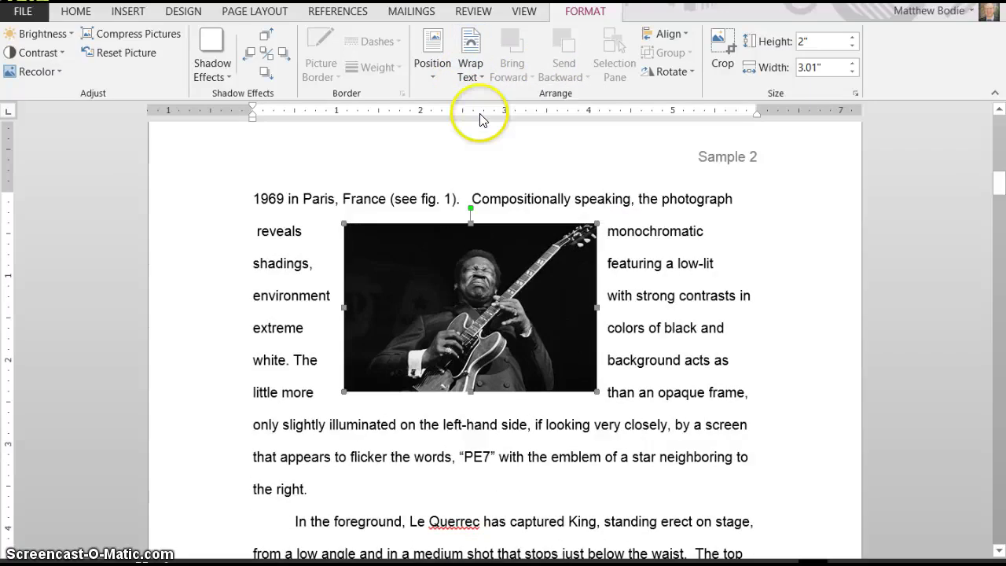
{"action": "left_click_drag", "start_coordinate": [422, 256], "coordinate": [538, 243]}
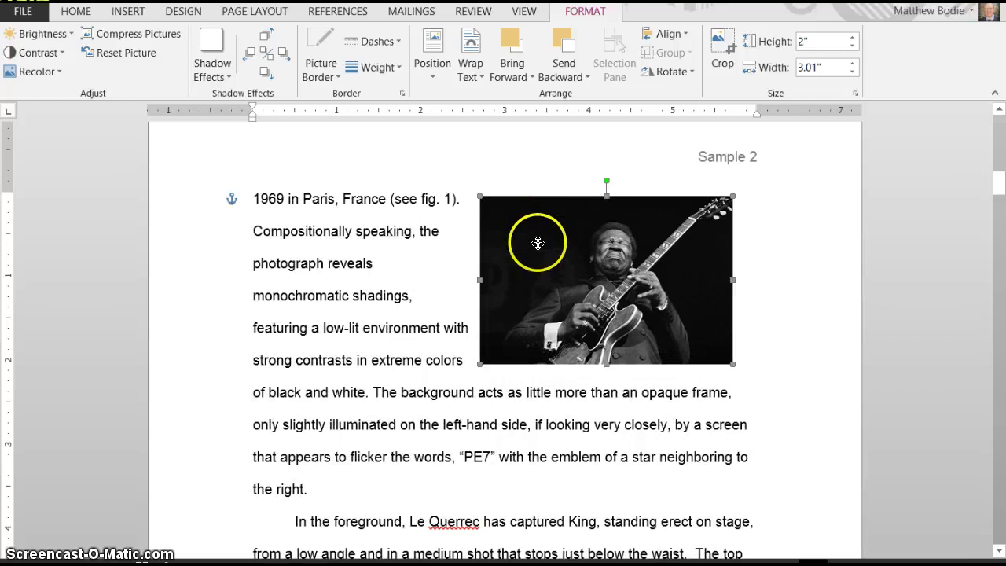
{"action": "left_click", "coordinate": [537, 242]}
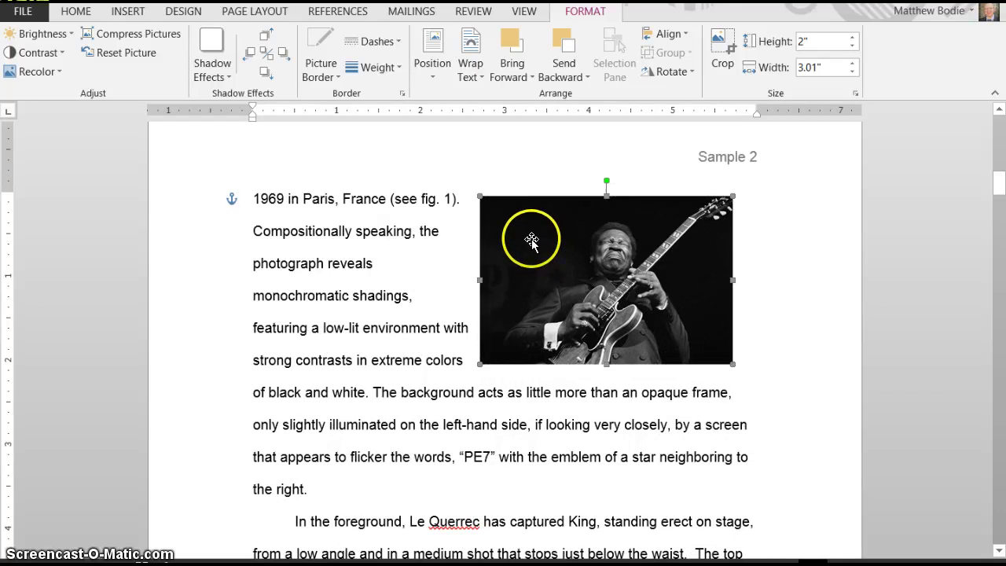
{"action": "left_click", "coordinate": [539, 217]}
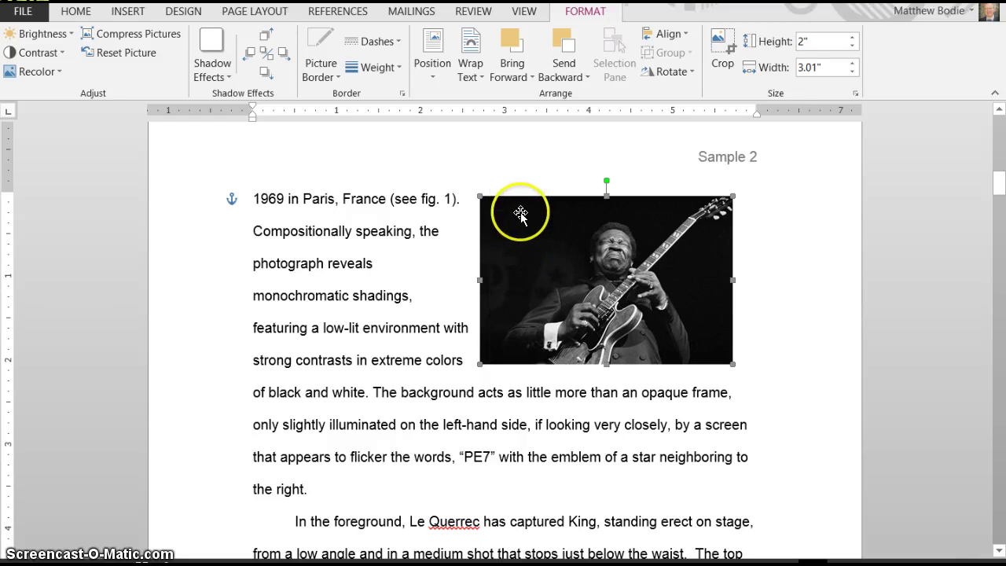
{"action": "left_click_drag", "start_coordinate": [520, 213], "coordinate": [503, 198]}
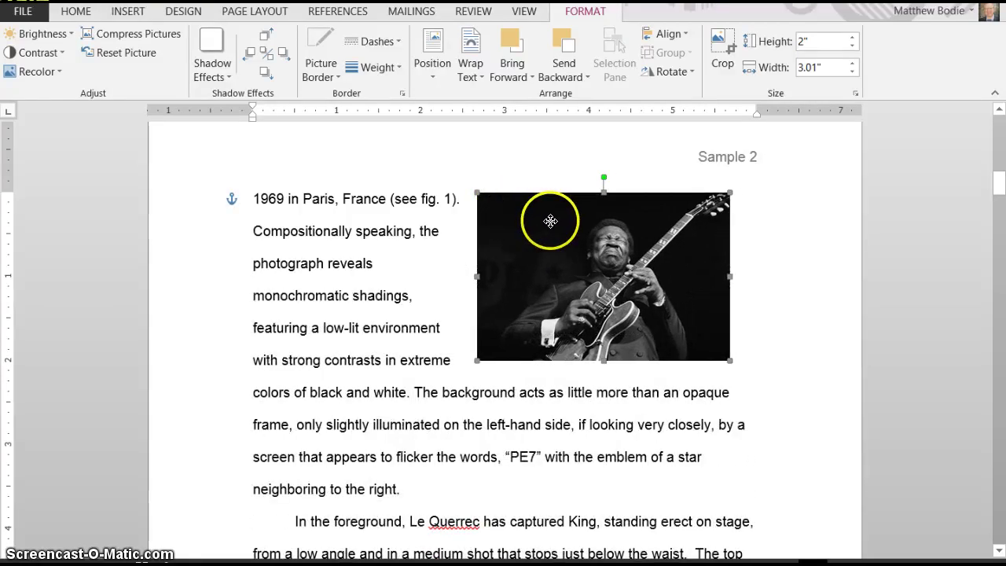
{"action": "left_click_drag", "start_coordinate": [550, 221], "coordinate": [552, 221]}
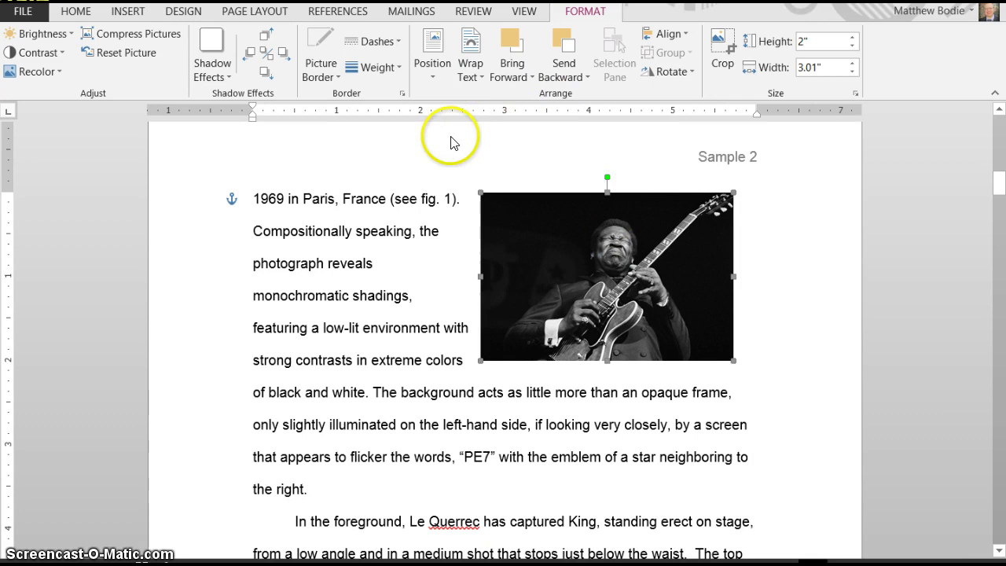
Insert a simple text box, then place the cursor after 'colors' in the paragraph
{"action": "left_click", "coordinate": [123, 17]}
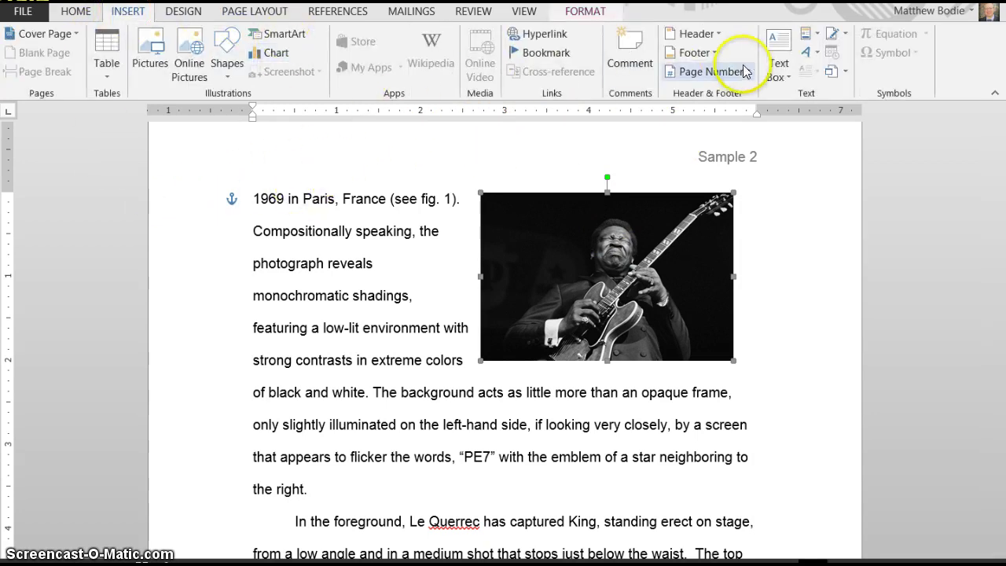
{"action": "left_click", "coordinate": [778, 71]}
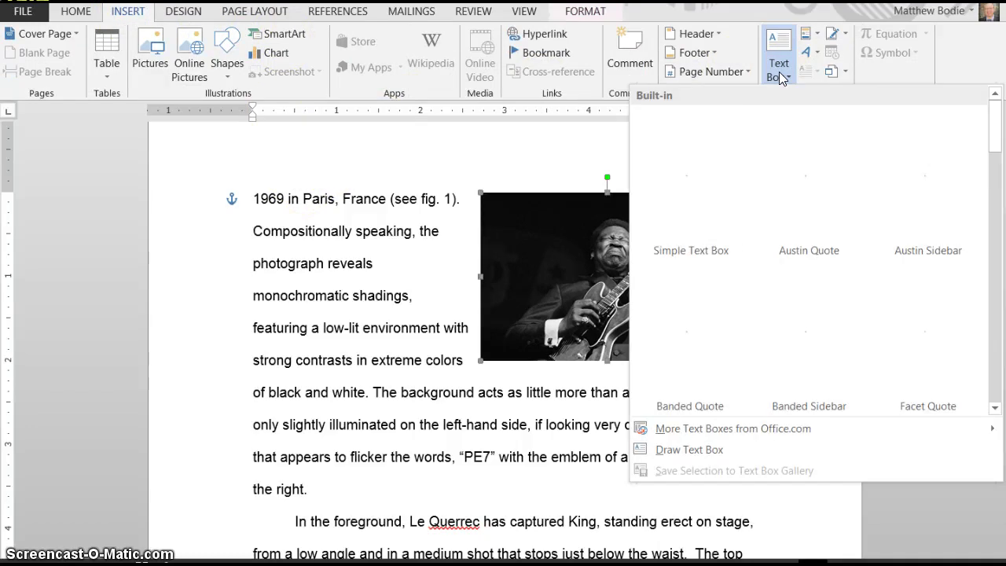
{"action": "left_click", "coordinate": [710, 169]}
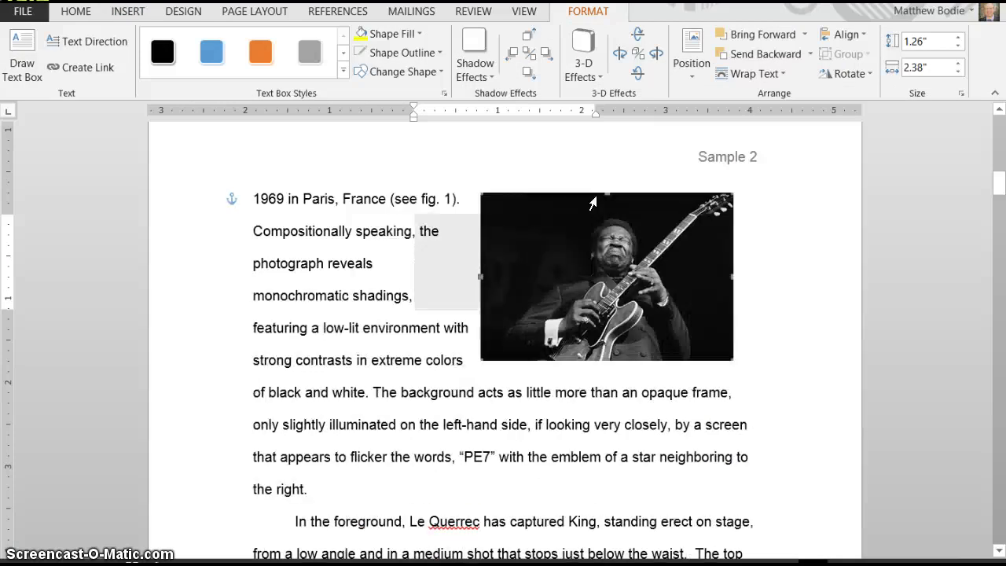
{"action": "left_click", "coordinate": [605, 220]}
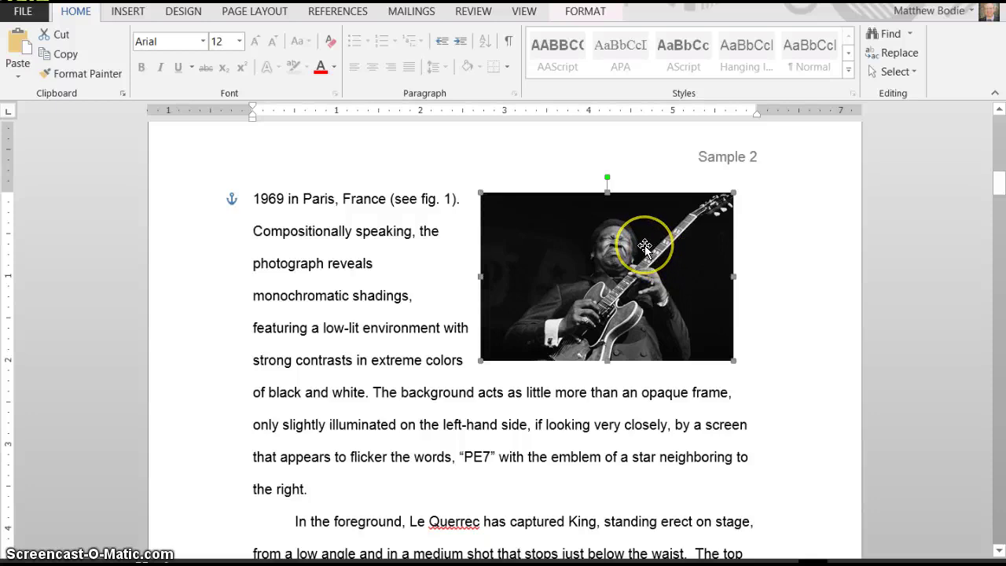
{"action": "left_click", "coordinate": [580, 371]}
Insert another simple text box beside the photo and replace its placeholder with 'Fig. 1'
{"action": "left_click", "coordinate": [128, 12]}
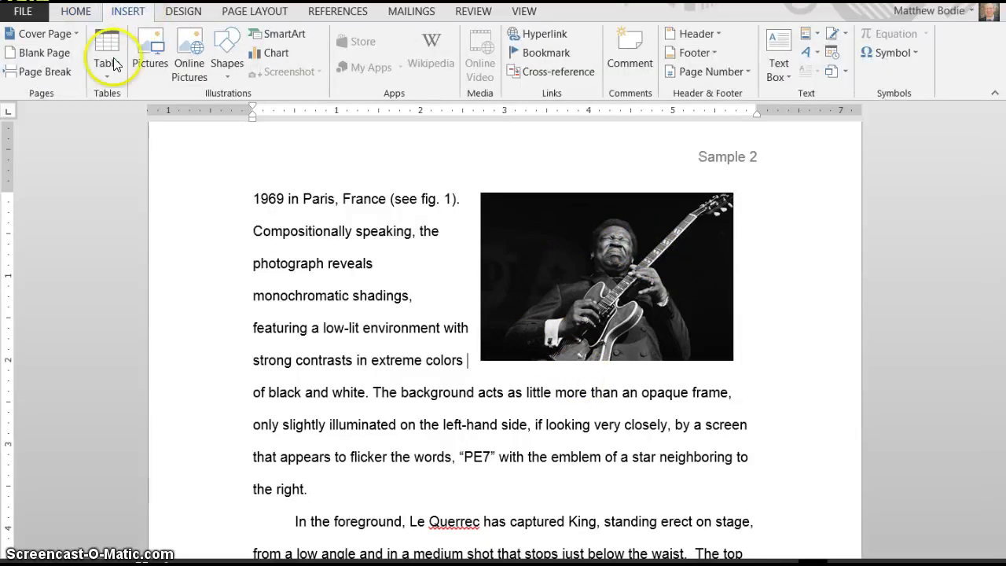
{"action": "left_click", "coordinate": [779, 77]}
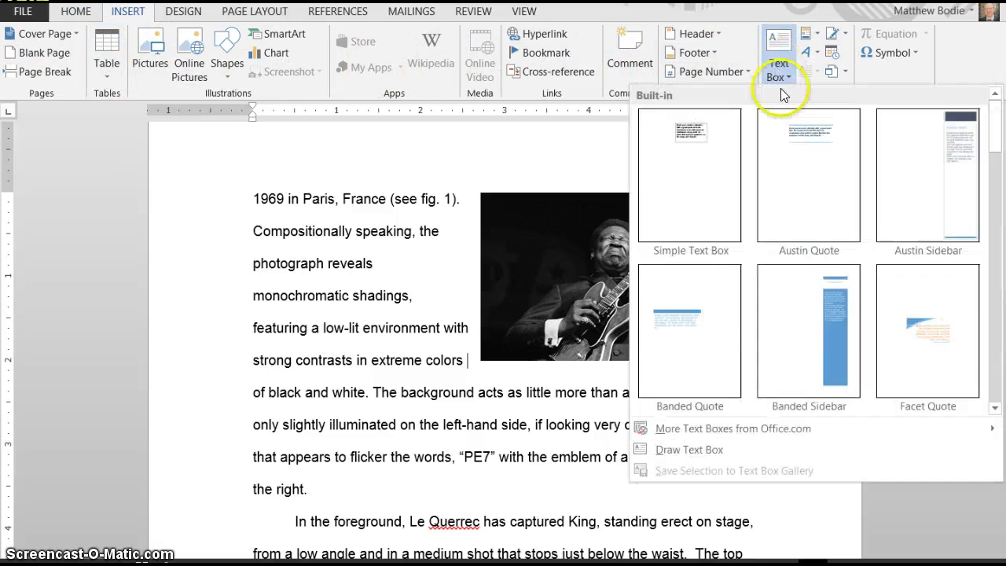
{"action": "left_click", "coordinate": [715, 164]}
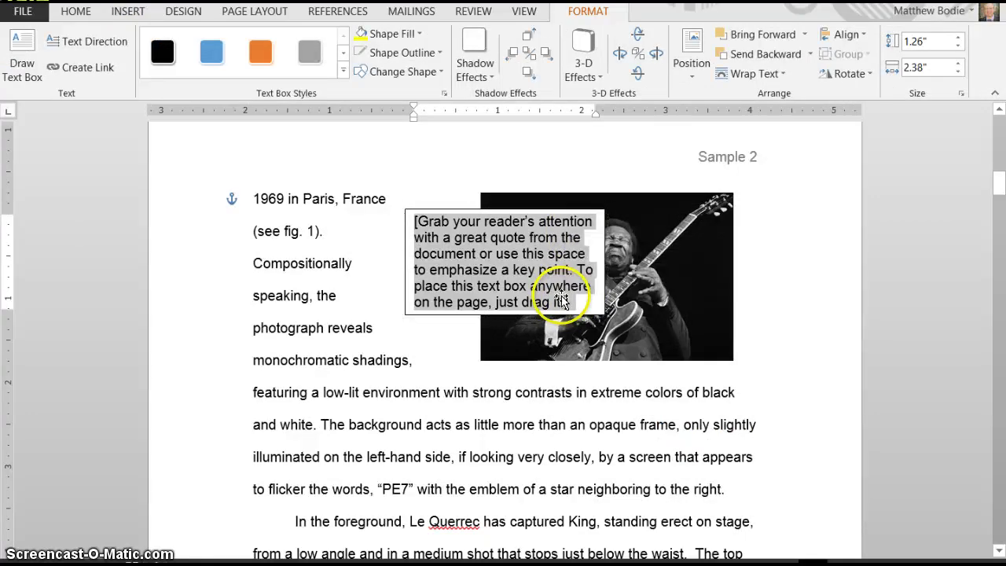
{"action": "key", "text": "Delete"}
{"action": "type", "text": "Fig. 1"}
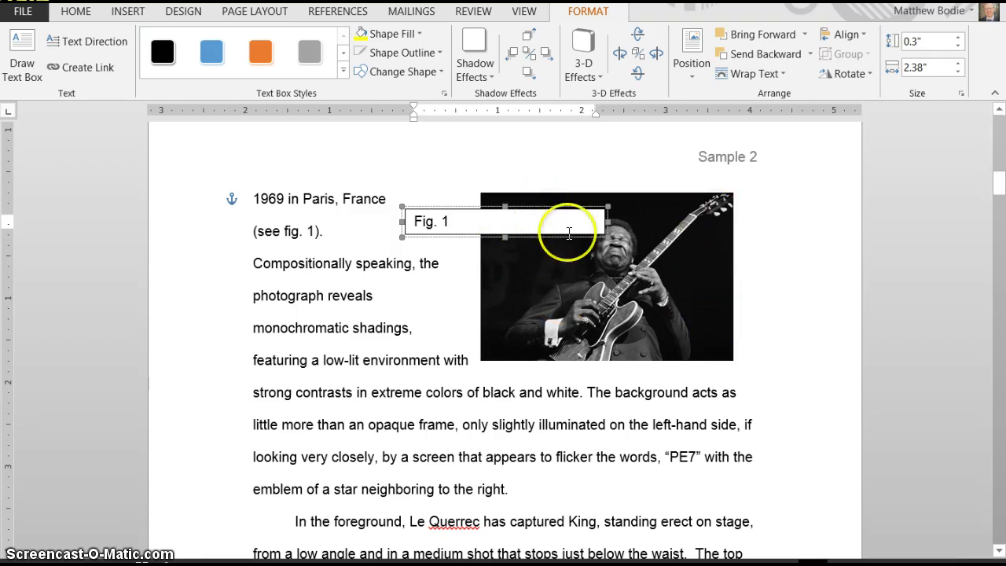
Give the Fig. 1 text box no outline, no fill colour and 100% transparency
{"action": "right_click", "coordinate": [535, 210]}
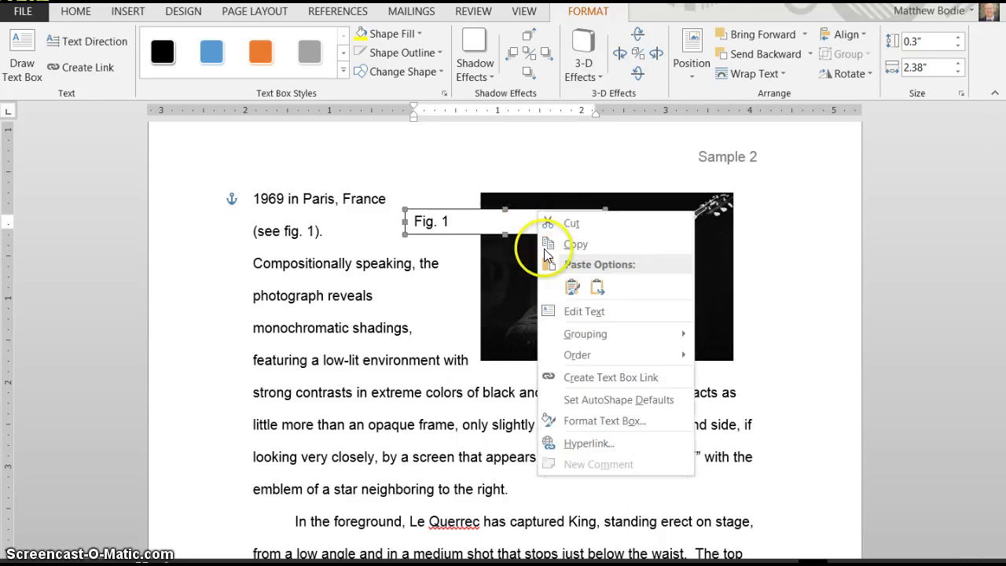
{"action": "left_click", "coordinate": [585, 422]}
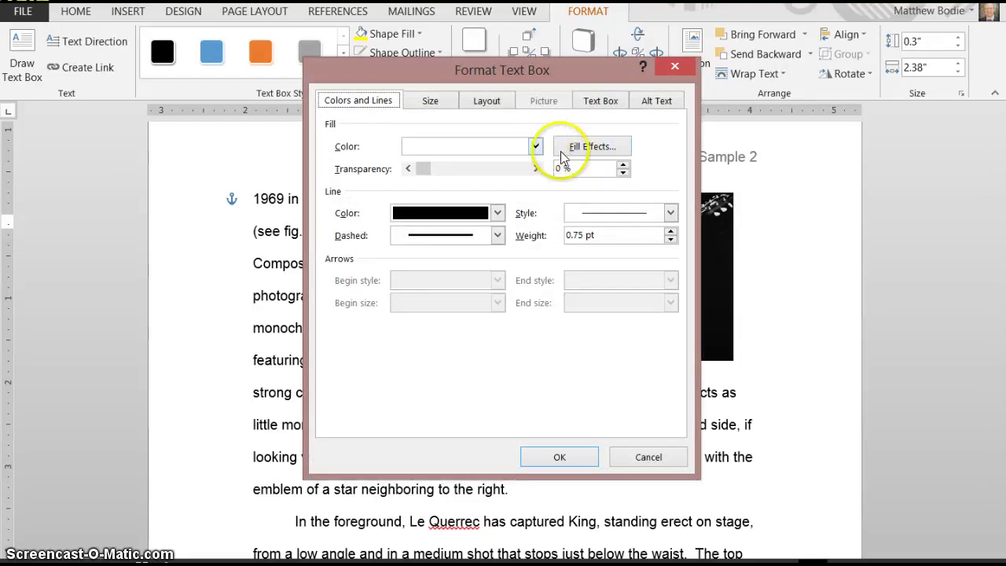
{"action": "left_click", "coordinate": [497, 213]}
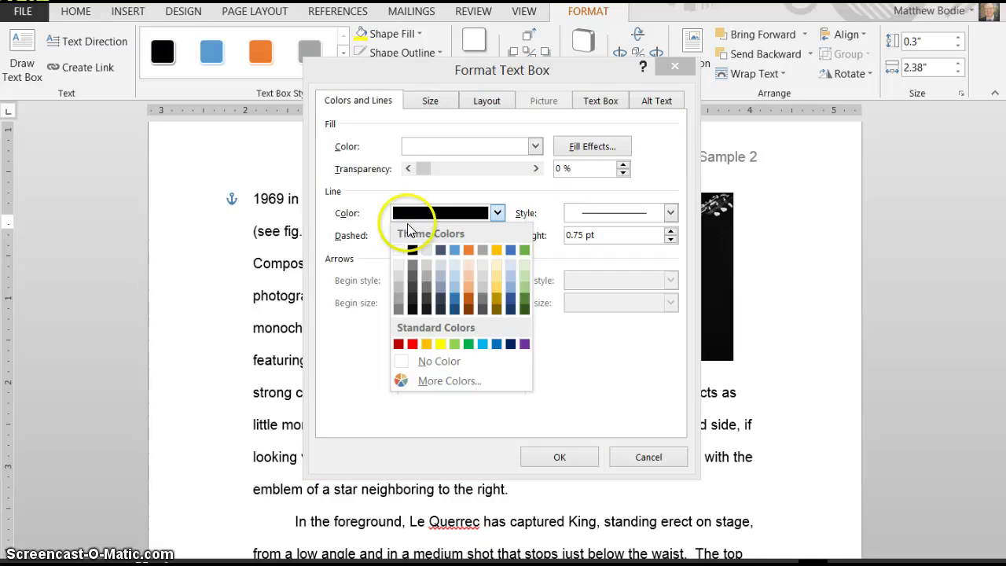
{"action": "left_click", "coordinate": [471, 361]}
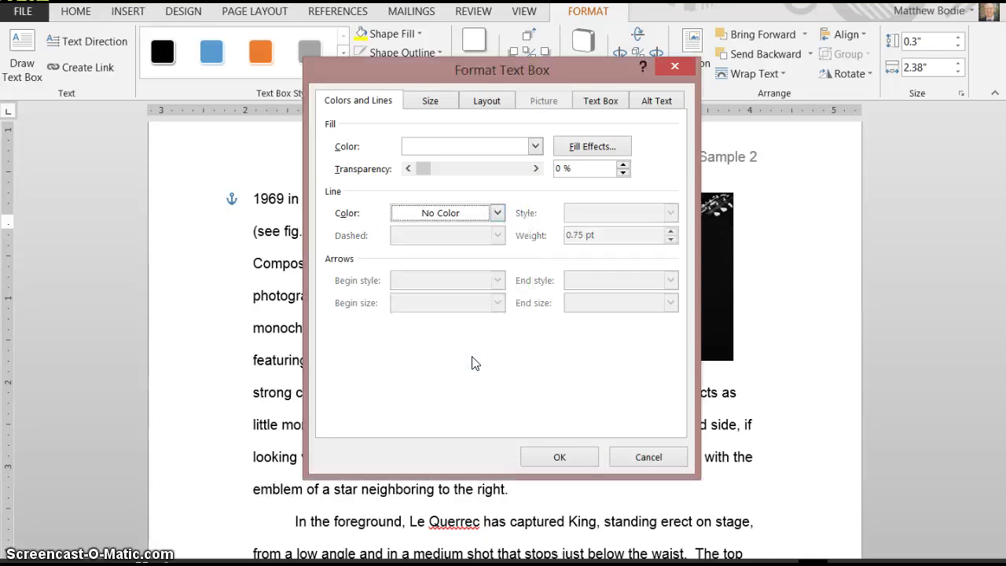
{"action": "left_click", "coordinate": [534, 146]}
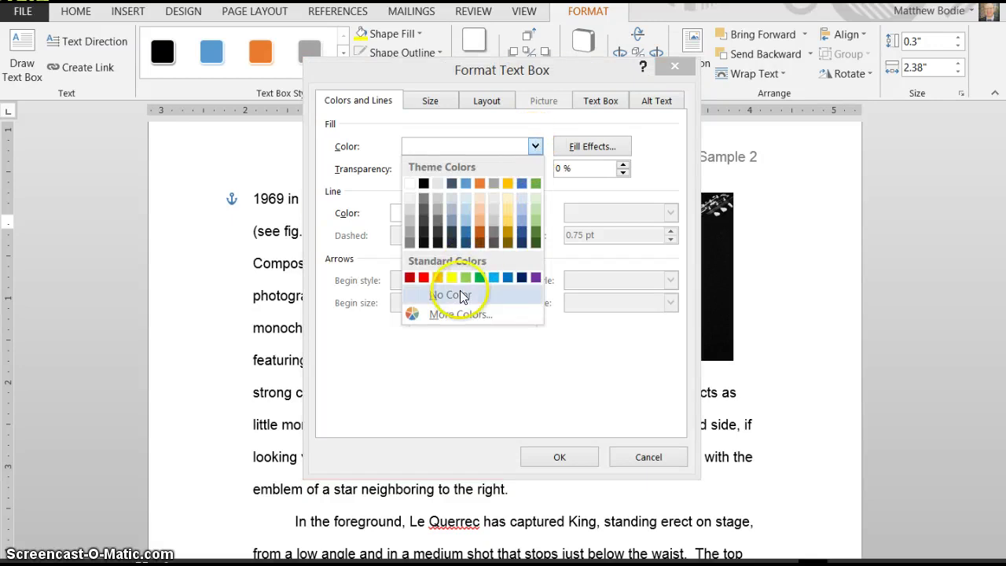
{"action": "left_click", "coordinate": [500, 142]}
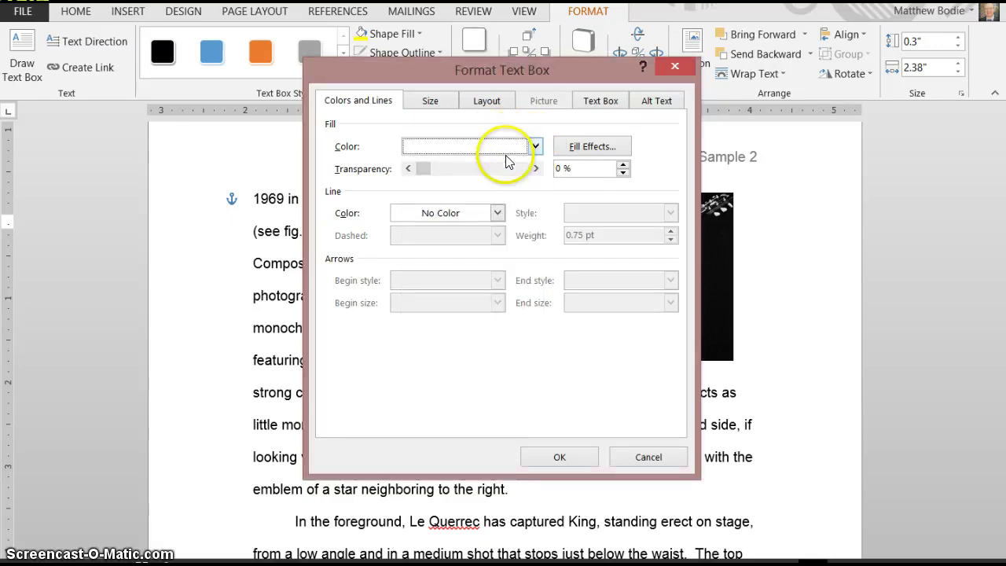
{"action": "left_click_drag", "start_coordinate": [432, 174], "coordinate": [521, 169]}
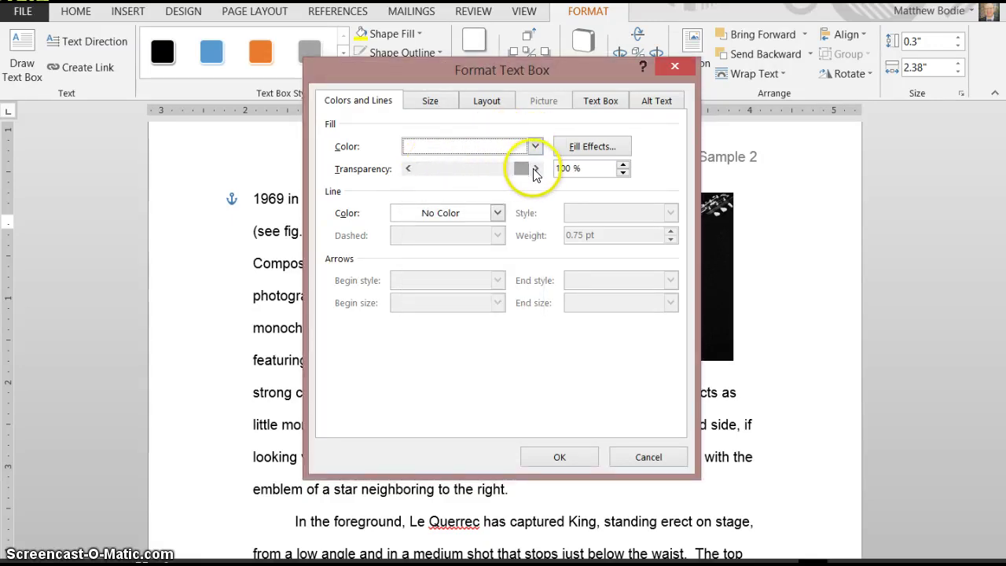
{"action": "left_click", "coordinate": [569, 457]}
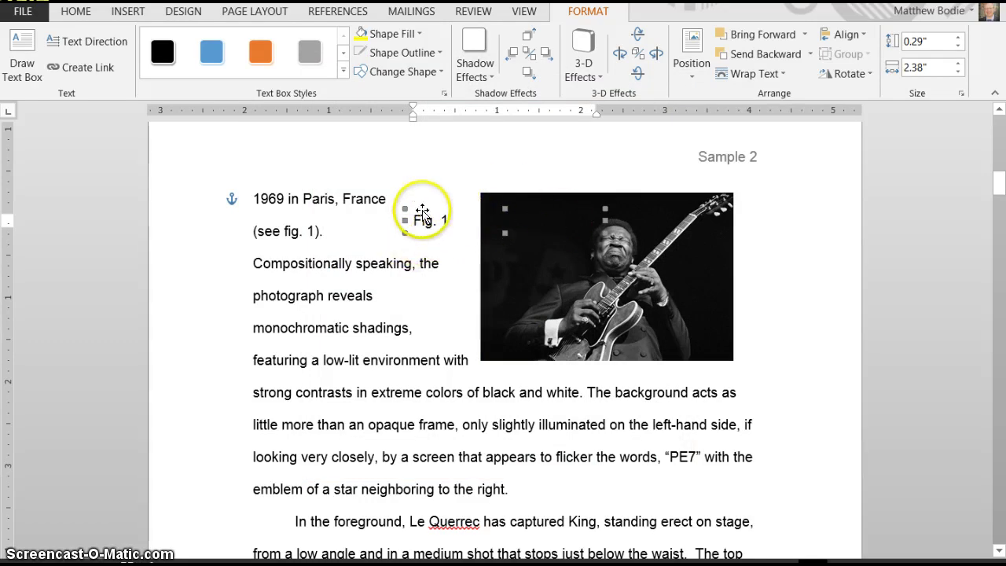
Move the Fig. 1 box onto the photo's lower edge and make its text white
{"action": "left_click_drag", "start_coordinate": [422, 210], "coordinate": [549, 337]}
{"action": "left_click", "coordinate": [550, 330]}
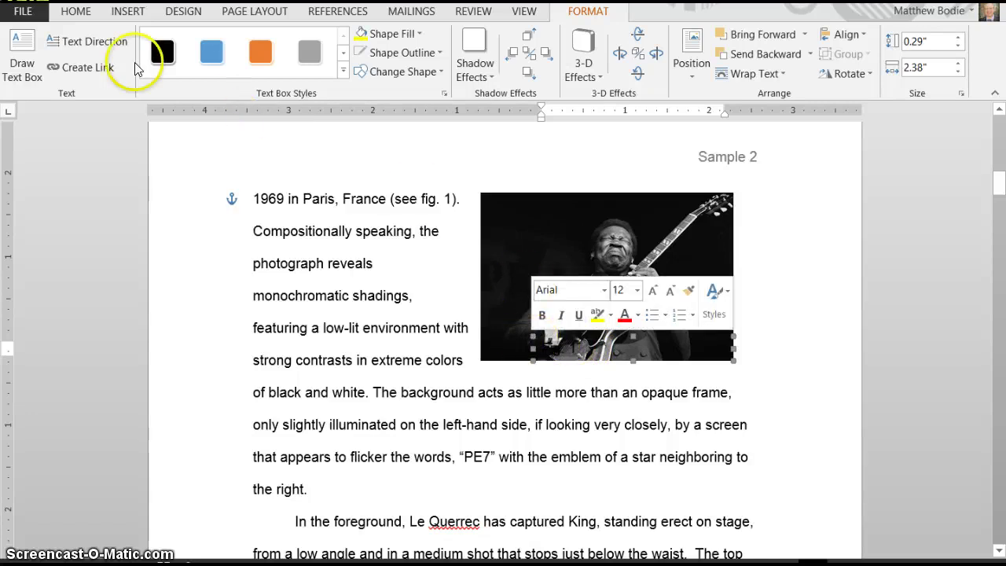
{"action": "left_click", "coordinate": [82, 15]}
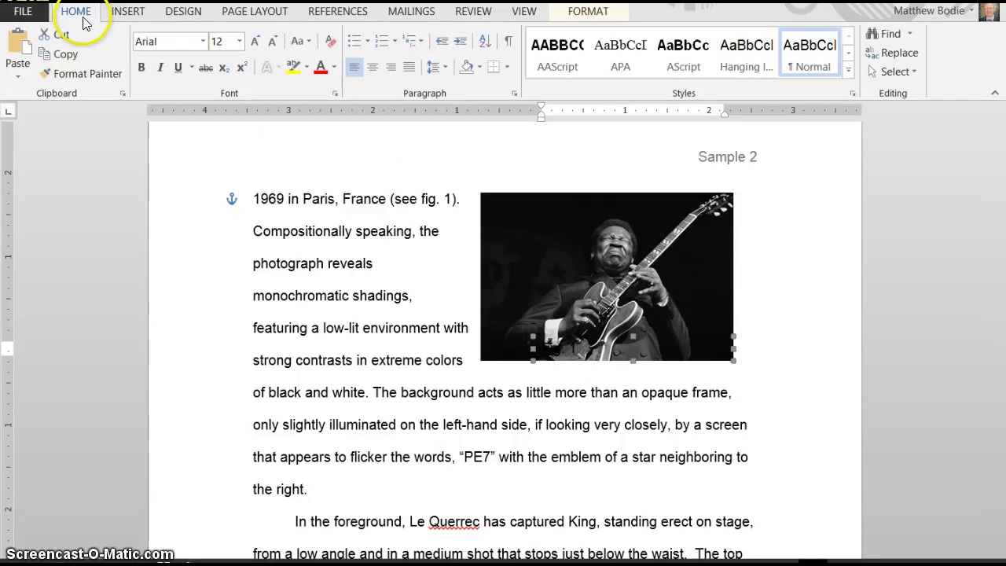
{"action": "left_click", "coordinate": [334, 68]}
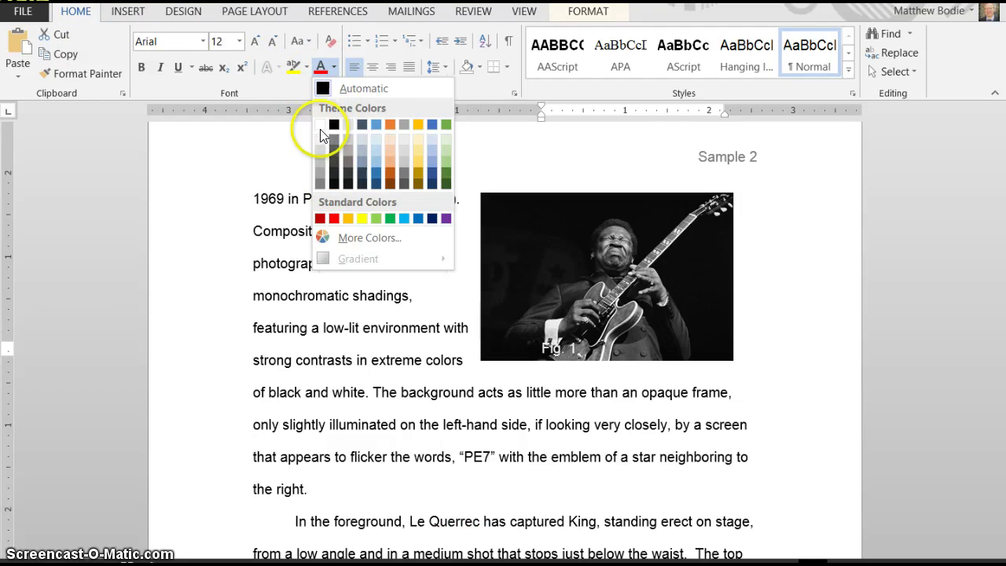
{"action": "left_click", "coordinate": [321, 126]}
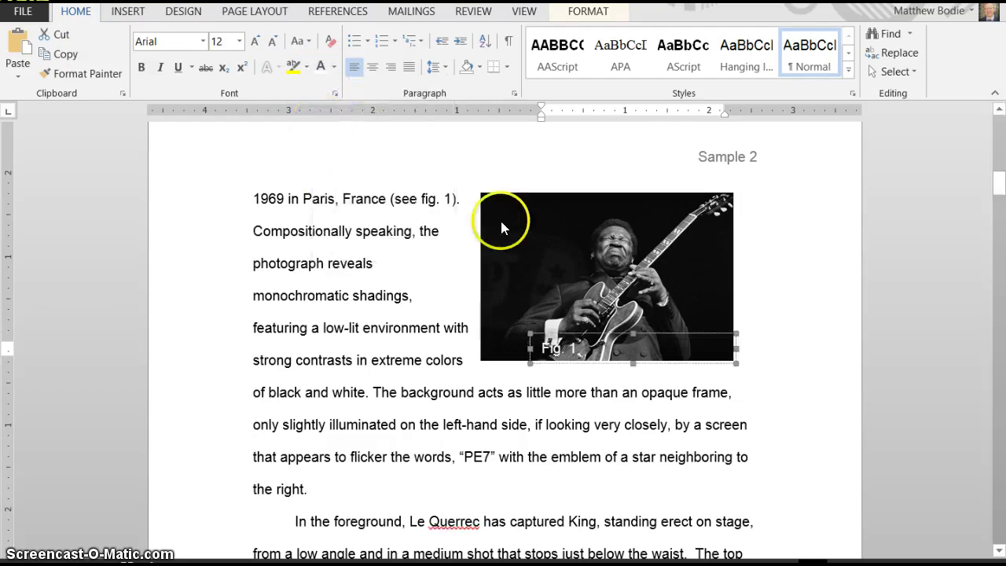
{"action": "left_click", "coordinate": [546, 347]}
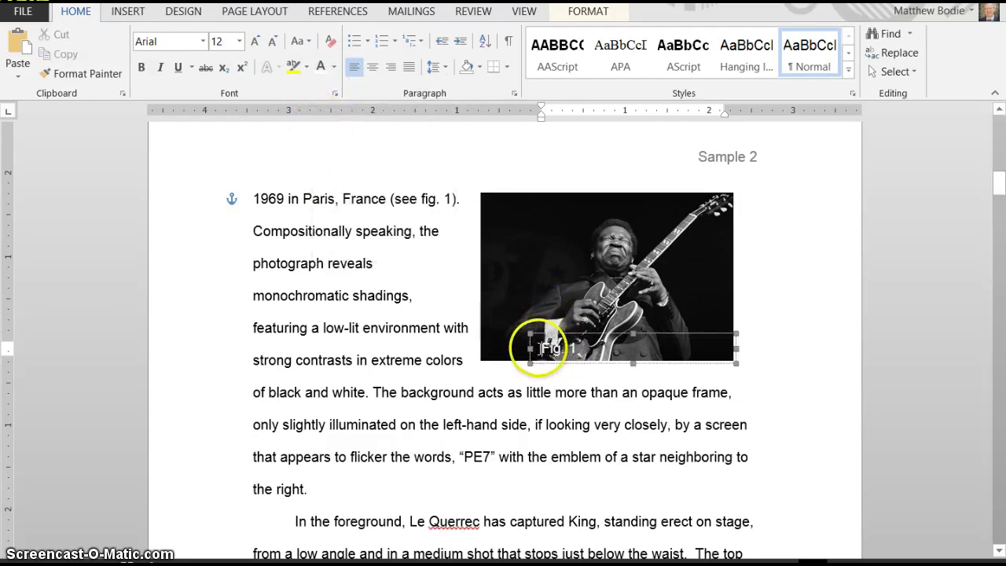
Narrow the Fig. 1 box to fit its label and settle it into the photo's corner
{"action": "left_click", "coordinate": [733, 349]}
{"action": "left_click_drag", "start_coordinate": [733, 349], "coordinate": [702, 334]}
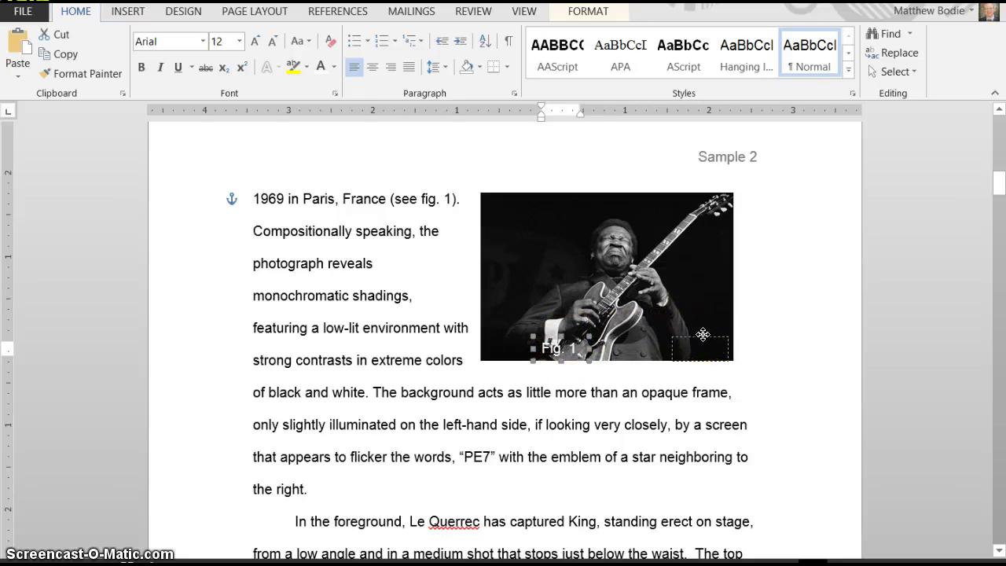
{"action": "left_click_drag", "start_coordinate": [704, 335], "coordinate": [704, 337]}
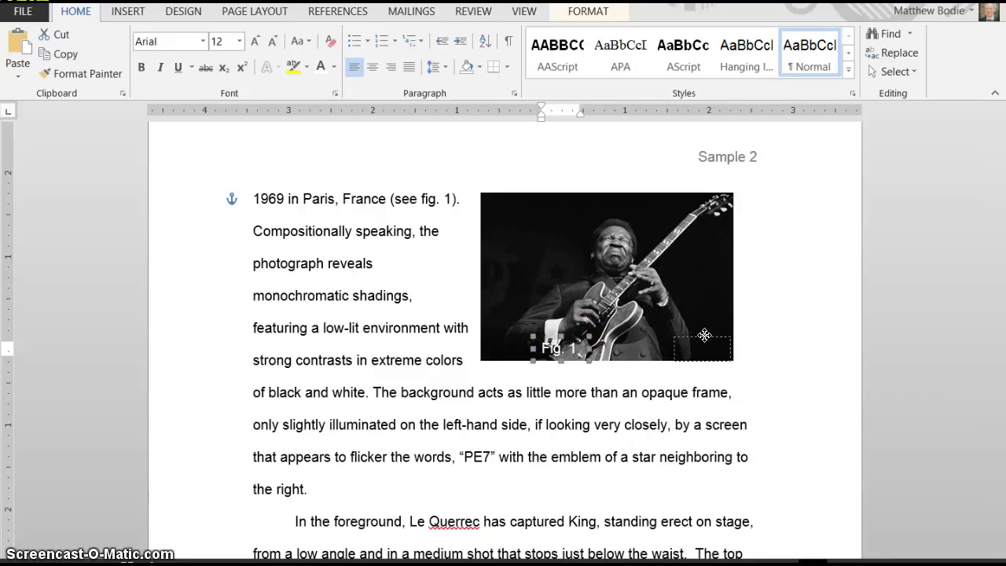
Select the King photo together with its Fig. 1 label and group them
{"action": "left_click", "coordinate": [677, 239]}
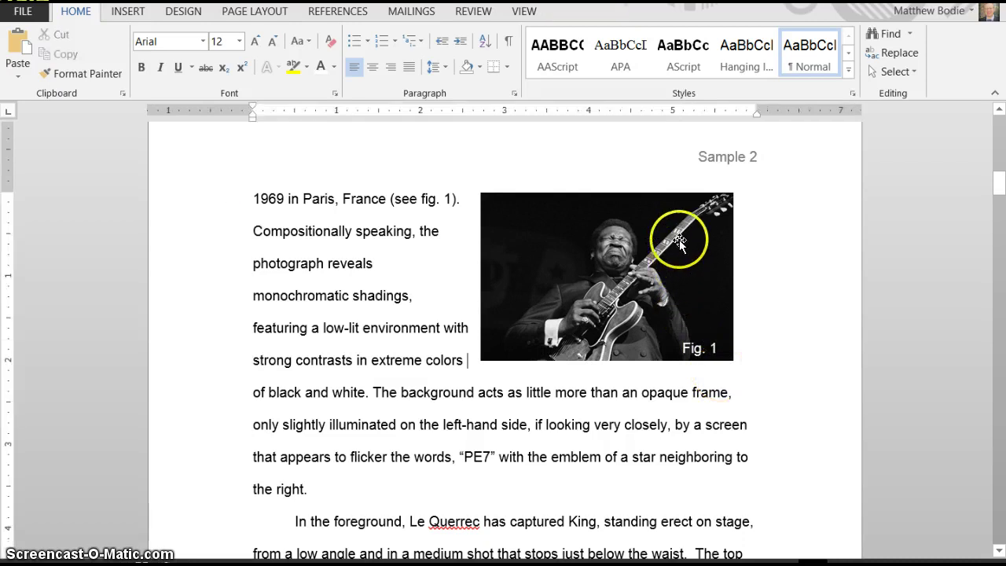
{"action": "left_click", "coordinate": [617, 221]}
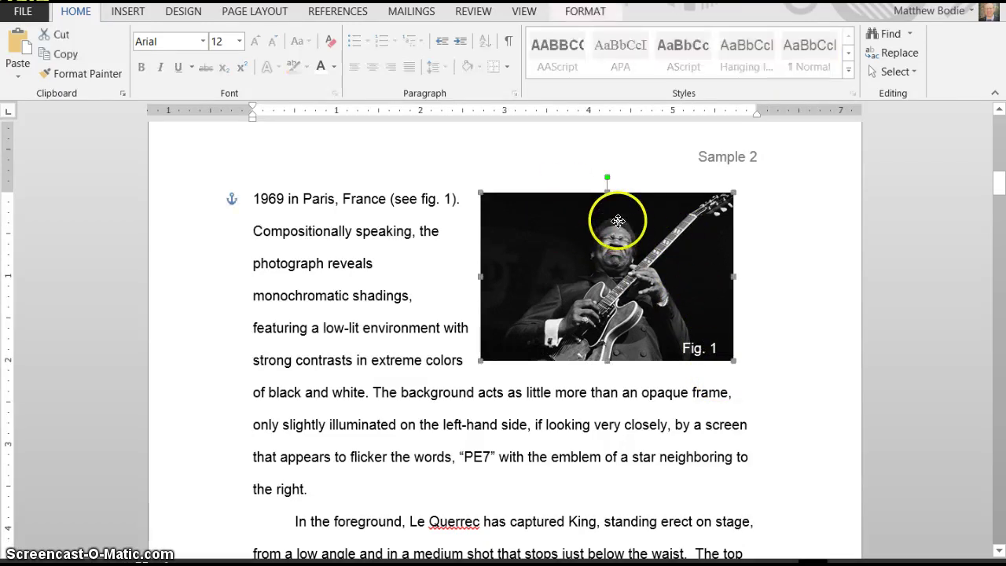
{"action": "left_click", "coordinate": [706, 349]}
{"action": "left_click", "coordinate": [653, 247]}
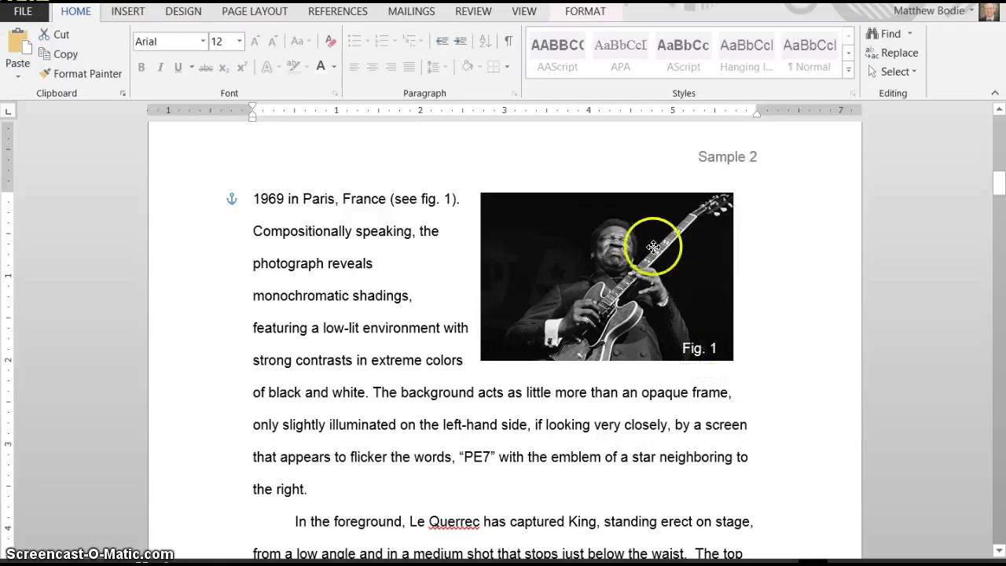
{"action": "left_click", "coordinate": [625, 189]}
{"action": "left_click", "coordinate": [629, 203]}
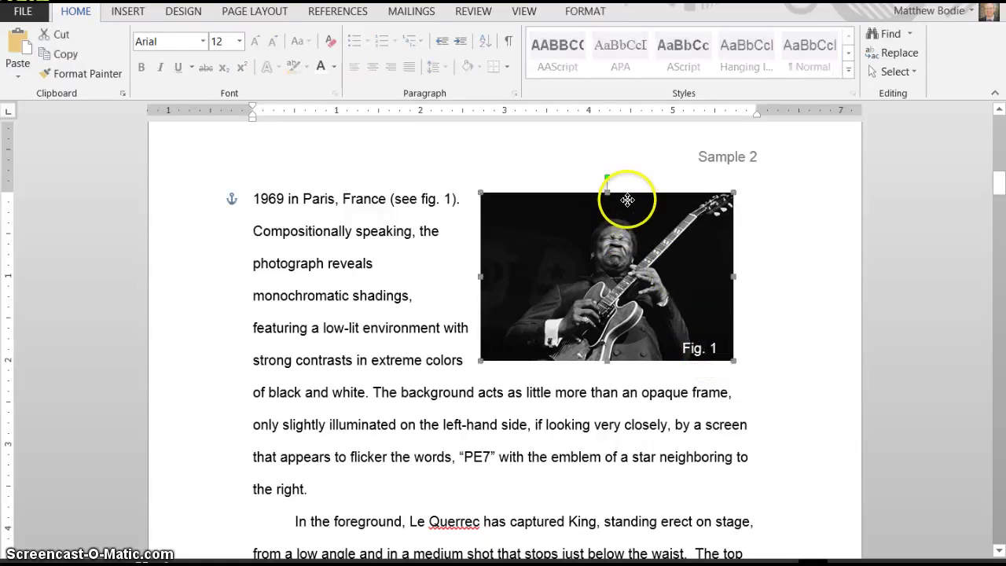
{"action": "left_click", "coordinate": [688, 345]}
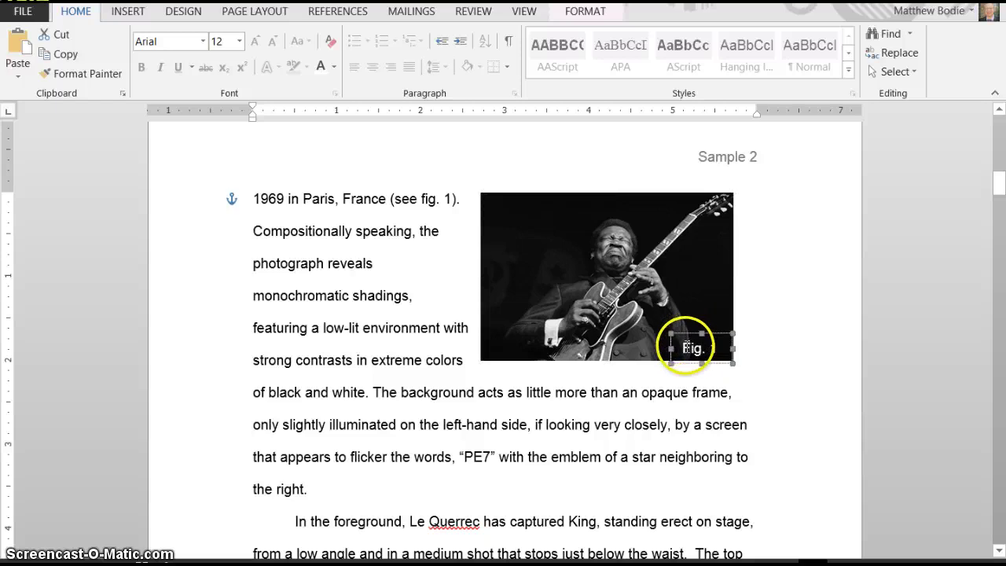
{"action": "left_click", "coordinate": [671, 209], "text": "shift"}
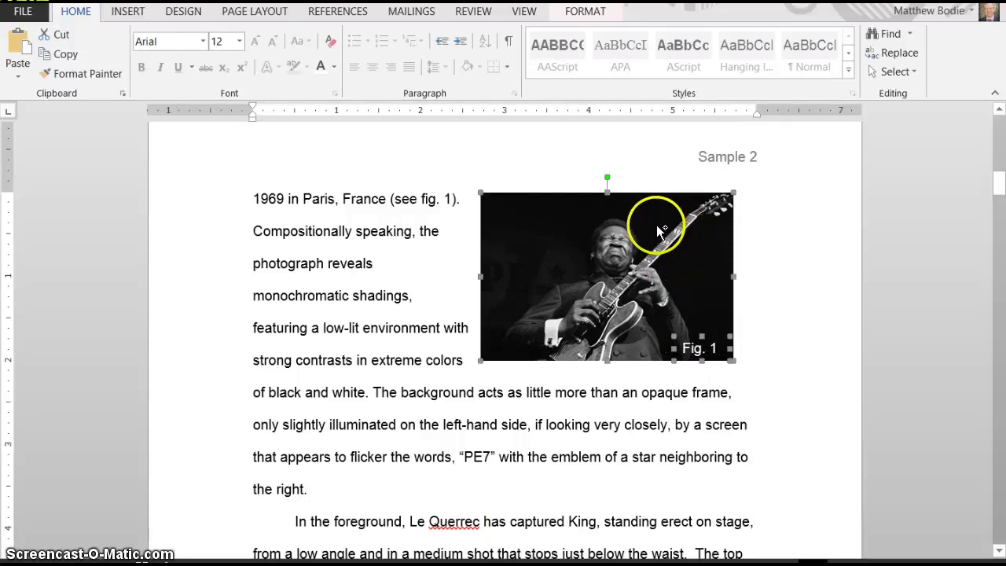
{"action": "left_click", "coordinate": [588, 11]}
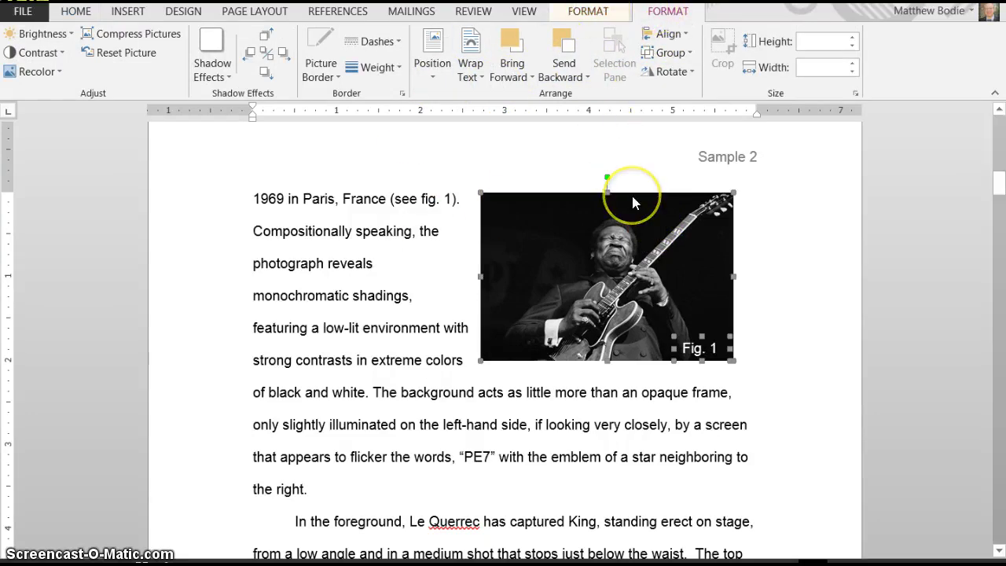
{"action": "left_click", "coordinate": [672, 53]}
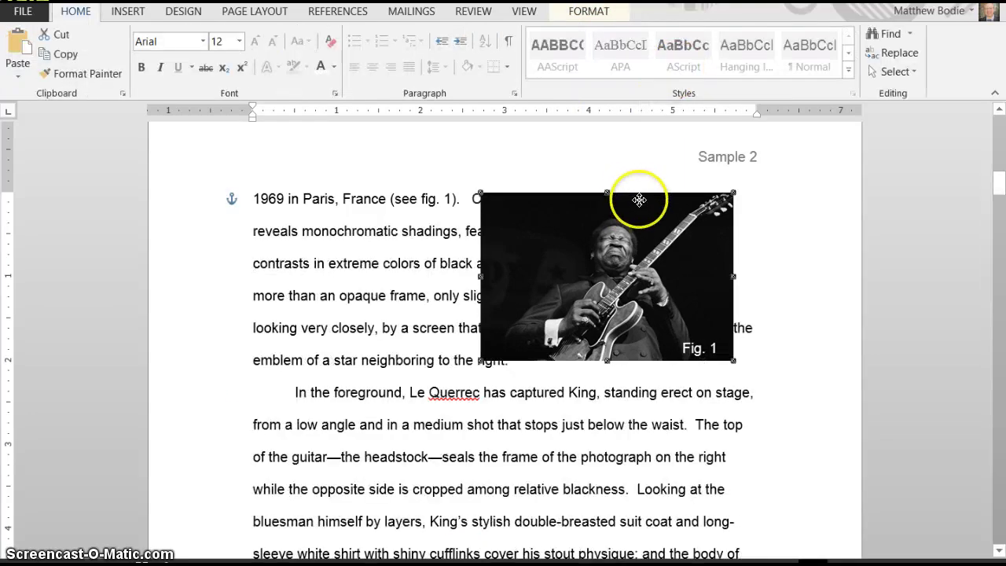
Drag the grouped photo and label to the top right of the paragraph
{"action": "mouse_move", "coordinate": [638, 200]}
{"action": "left_mouse_down"}
{"action": "mouse_move", "coordinate": [674, 213]}
{"action": "mouse_move", "coordinate": [583, 208]}
{"action": "mouse_move", "coordinate": [626, 215]}
{"action": "left_mouse_up"}
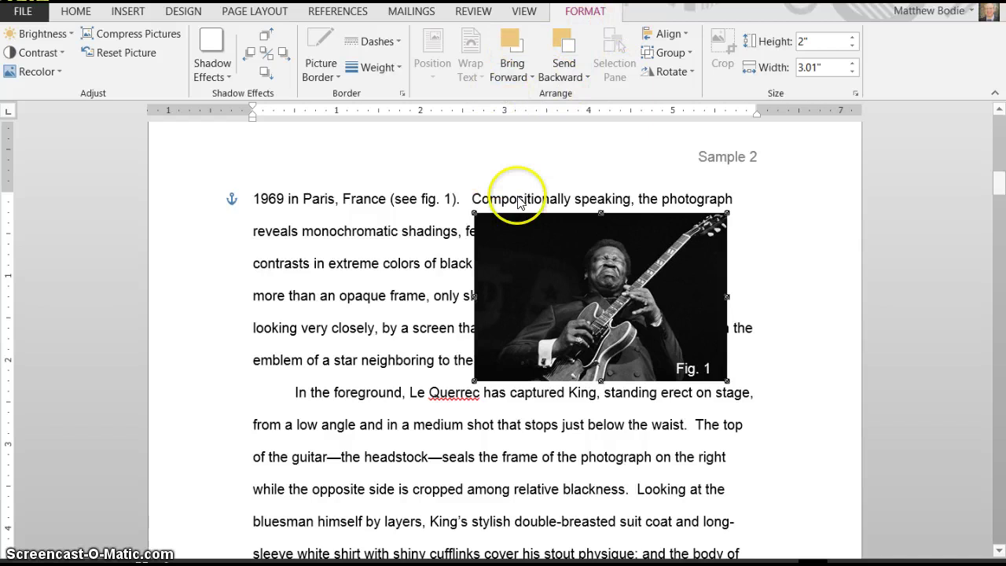
{"action": "left_click", "coordinate": [554, 200]}
{"action": "left_click_drag", "start_coordinate": [592, 219], "coordinate": [565, 199]}
{"action": "left_click", "coordinate": [585, 22]}
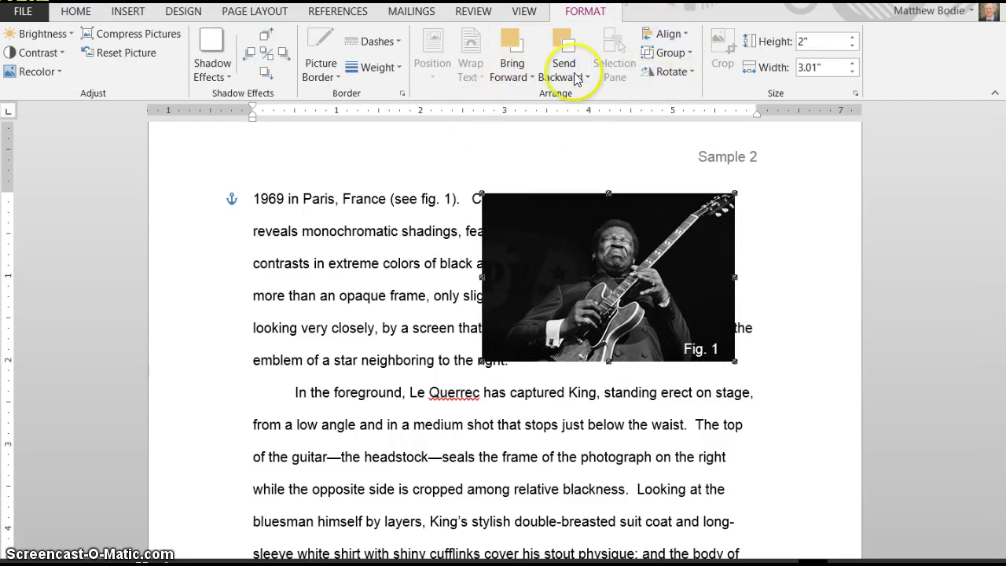
{"action": "left_click", "coordinate": [590, 202]}
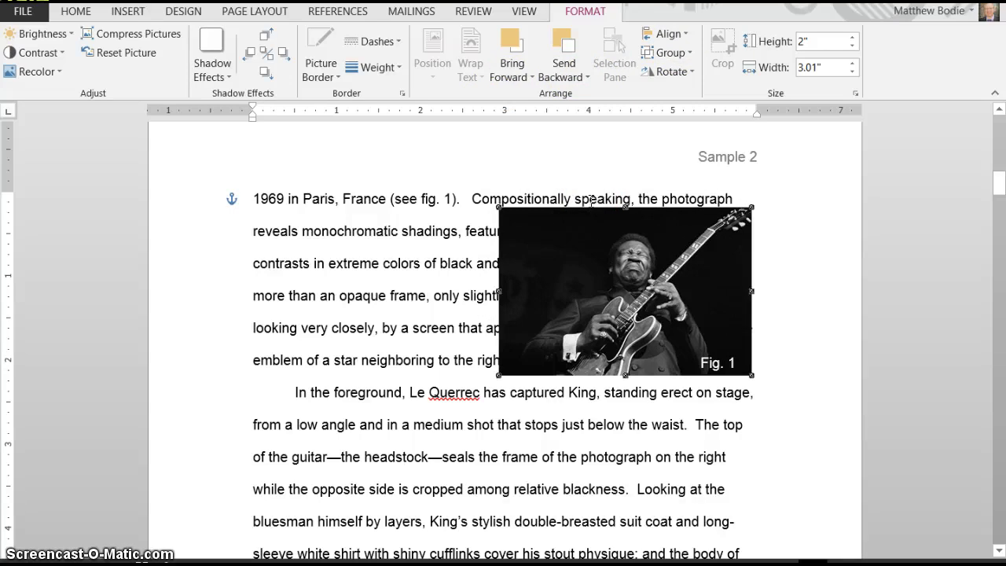
{"action": "key", "text": "ctrl+z"}
{"action": "left_click", "coordinate": [591, 201]}
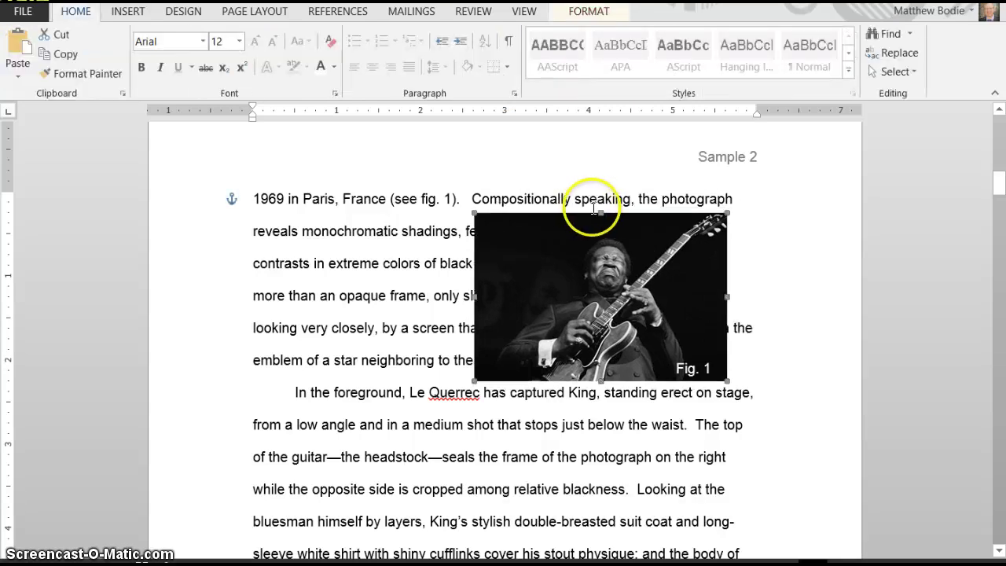
Ungroup the King photo from its Fig. 1 label
{"action": "right_click", "coordinate": [647, 213]}
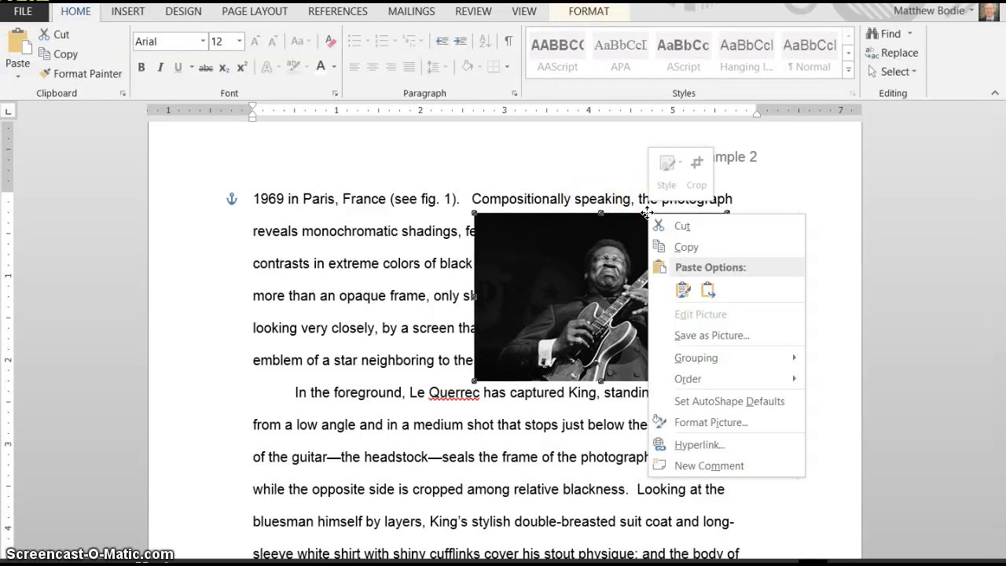
{"action": "key", "text": "Escape"}
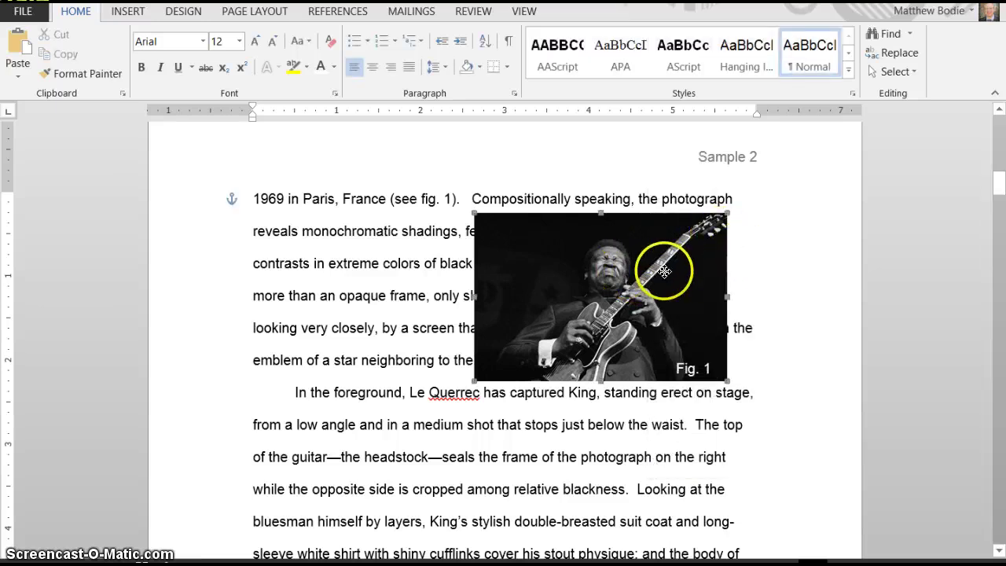
{"action": "left_click_drag", "start_coordinate": [668, 269], "coordinate": [697, 243]}
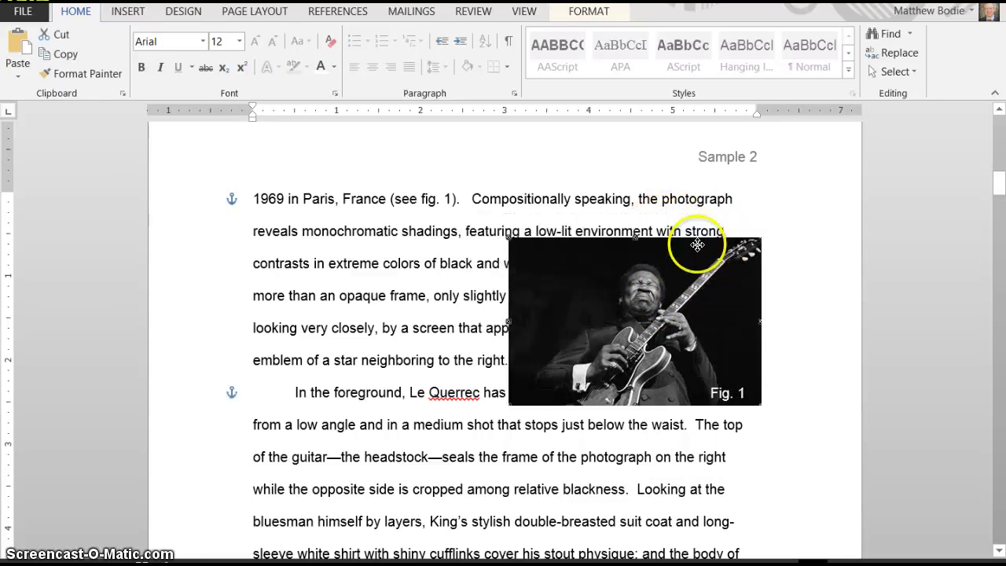
{"action": "left_click", "coordinate": [586, 13]}
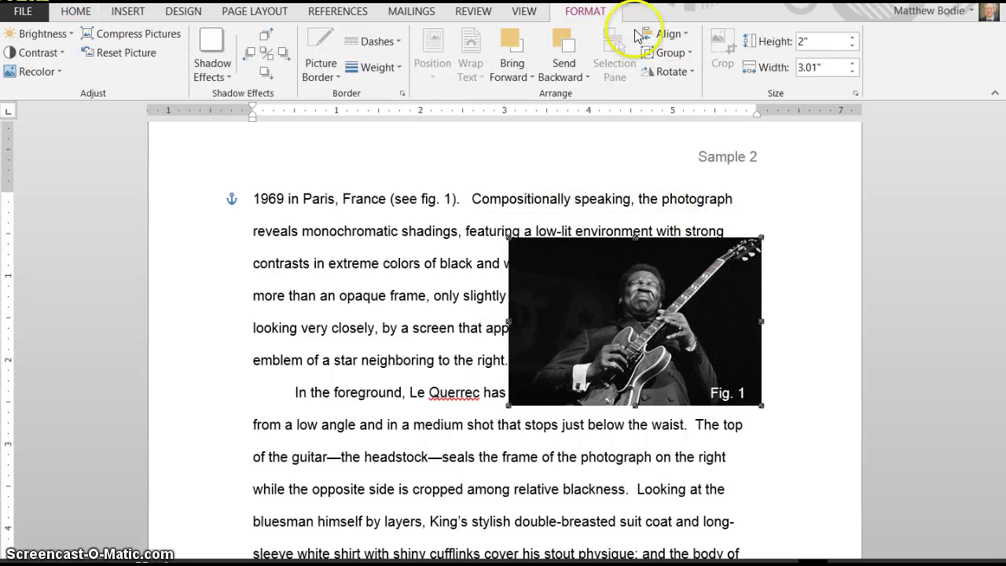
{"action": "left_click", "coordinate": [670, 55]}
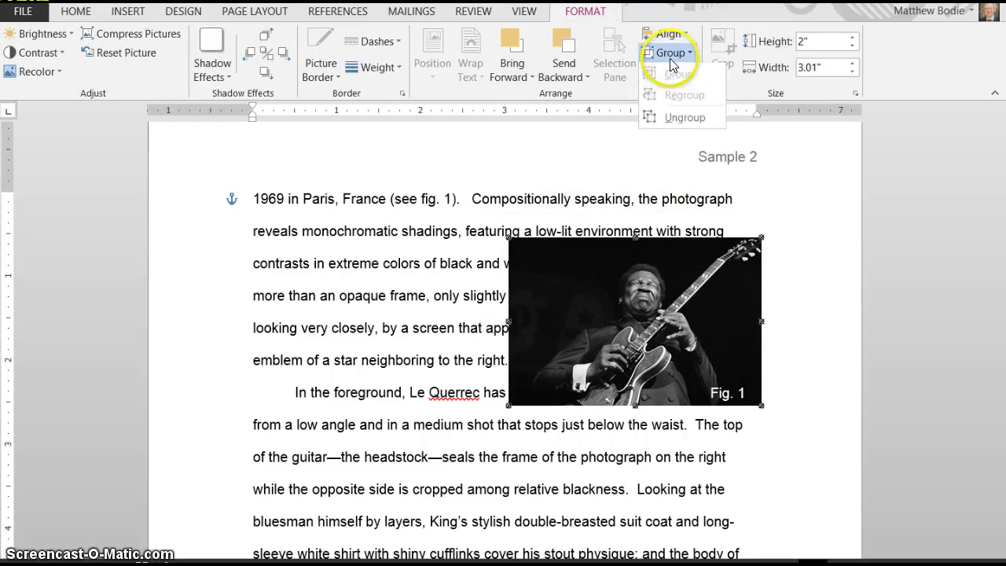
{"action": "left_click", "coordinate": [684, 117]}
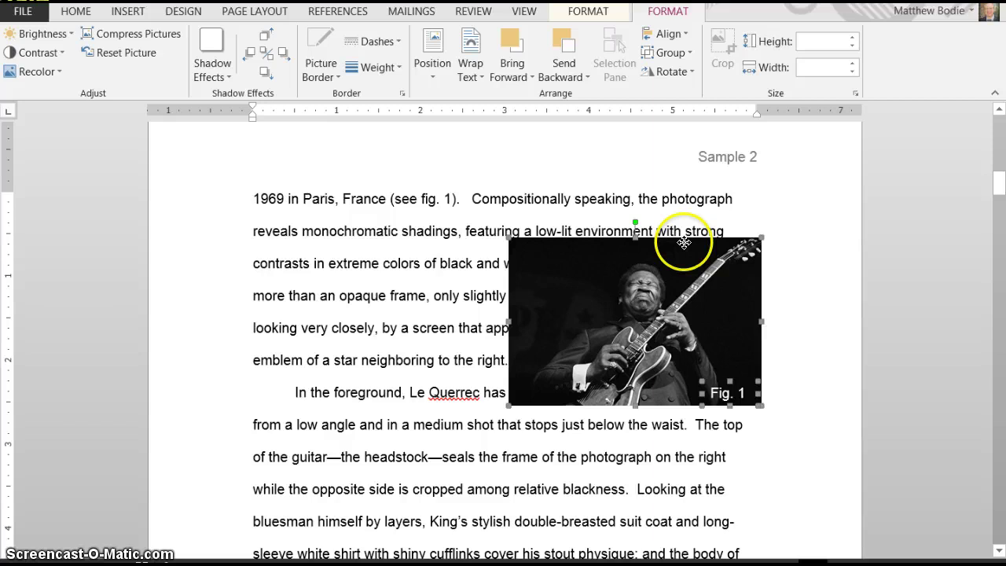
Set Square text wrapping on the photo and shift it slightly up-left
{"action": "left_click", "coordinate": [471, 75]}
{"action": "left_click", "coordinate": [475, 118]}
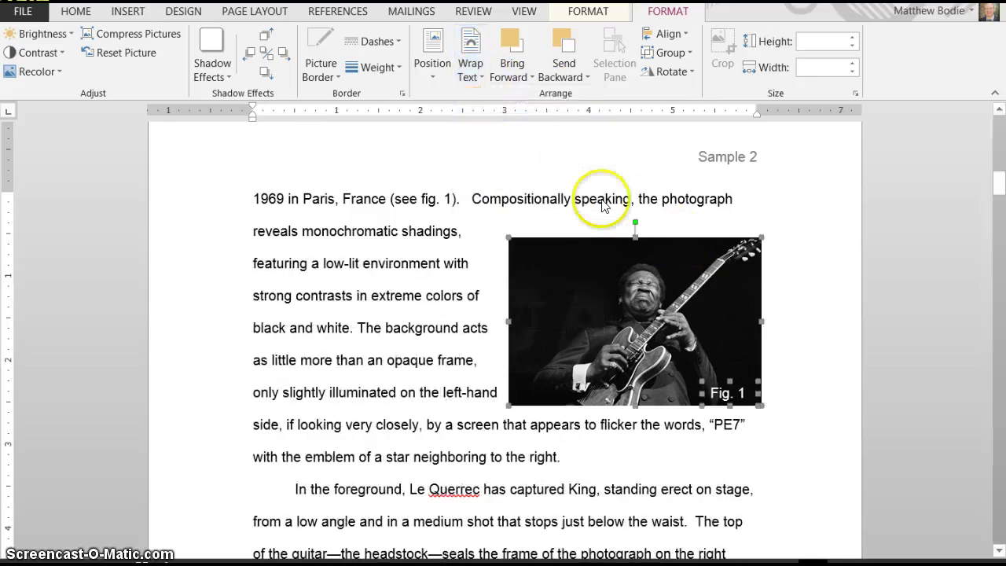
{"action": "mouse_move", "coordinate": [543, 240]}
{"action": "left_mouse_down"}
{"action": "mouse_move", "coordinate": [524, 222]}
{"action": "mouse_move", "coordinate": [552, 233]}
{"action": "left_mouse_up"}
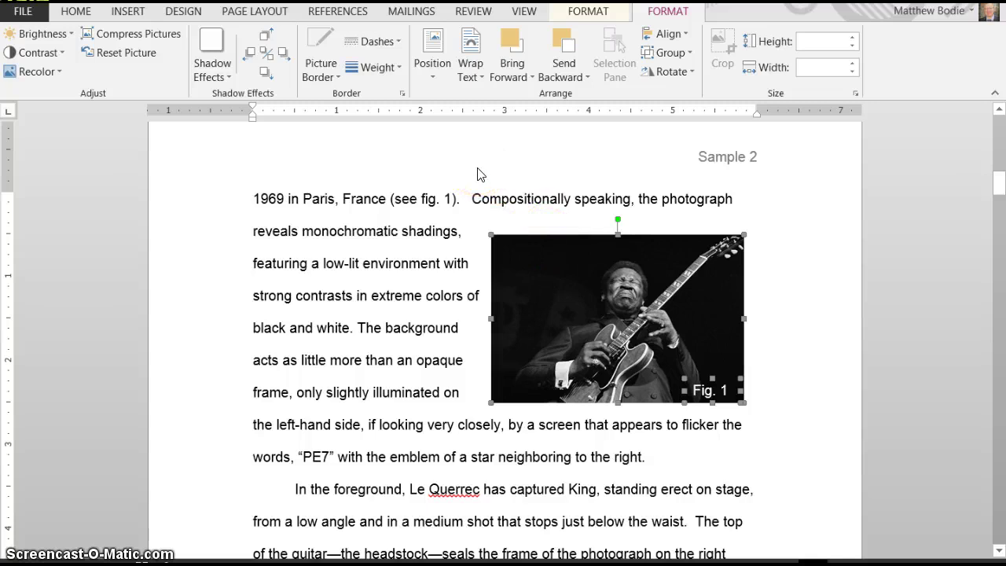
Place the cursor after '(see fig. 2)' in the Ferguson paragraph, then switch to Chrome
{"action": "left_click", "coordinate": [414, 246]}
{"action": "scroll", "coordinate": [410, 244], "scroll_direction": "down", "scroll_amount": 10}
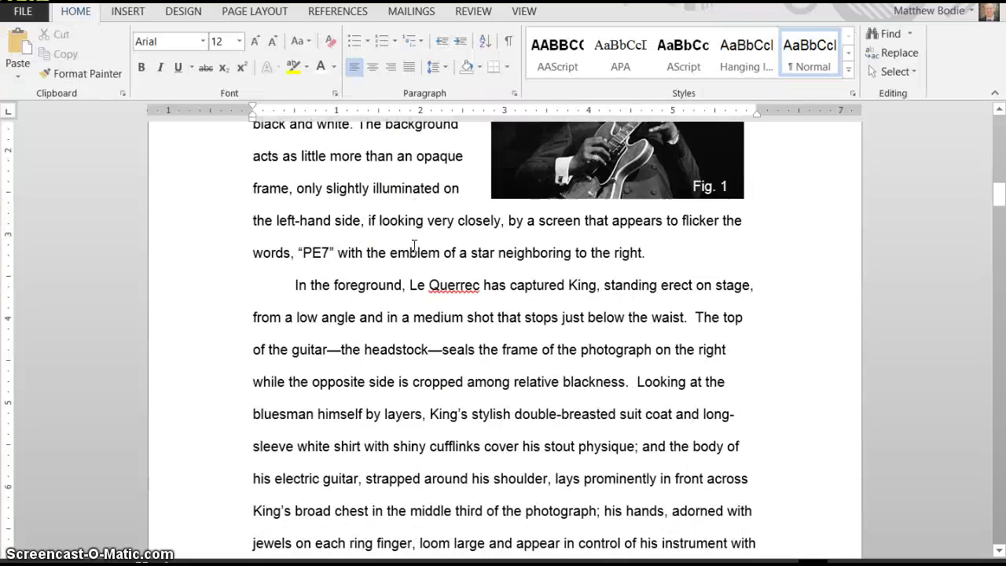
{"action": "scroll", "coordinate": [408, 244], "scroll_direction": "down", "scroll_amount": 3}
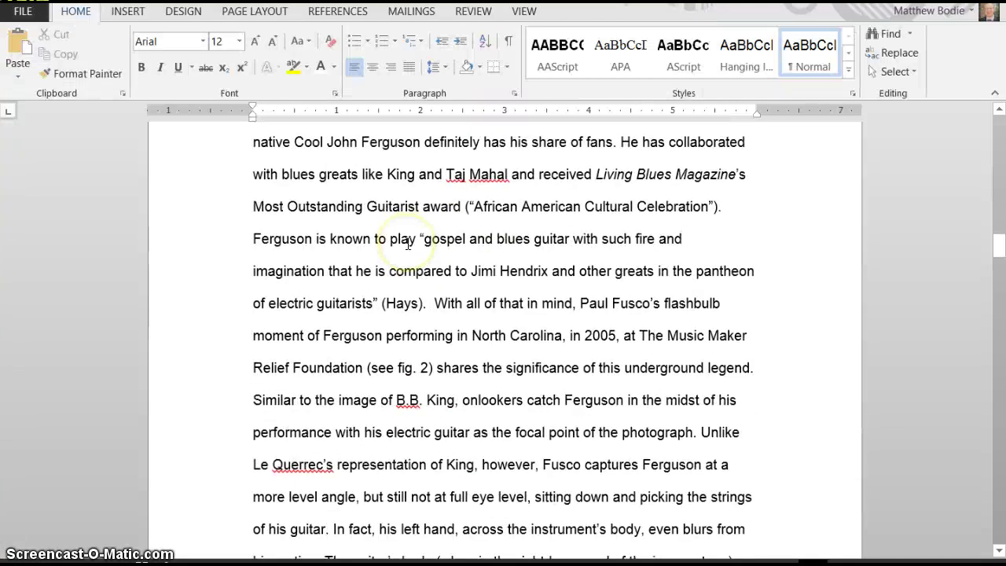
{"action": "left_click", "coordinate": [436, 366]}
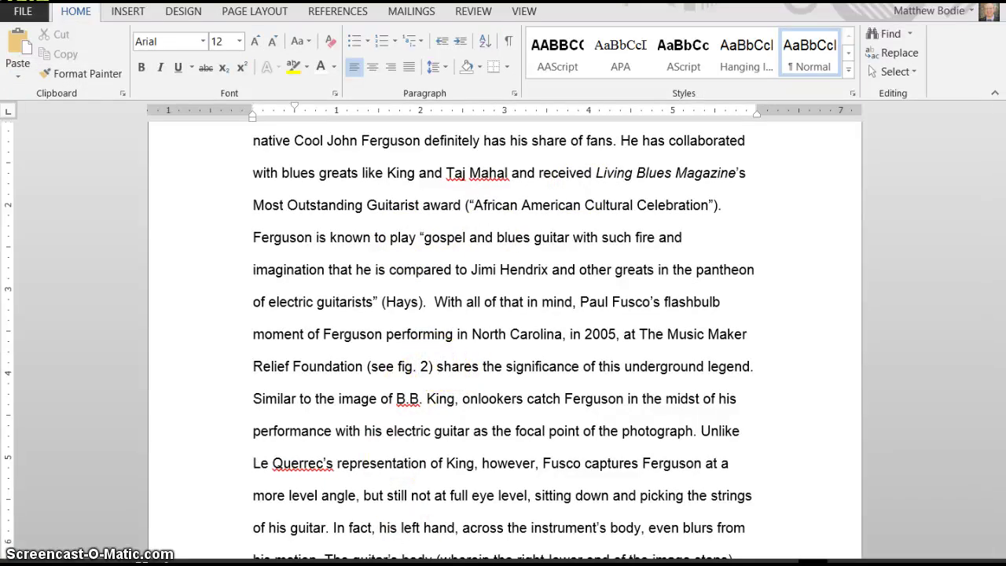
{"action": "key", "text": "alt+Tab"}
Save johnferguson.jpg from the Working With Images course page to the computer
{"action": "key", "text": "alt+Left"}
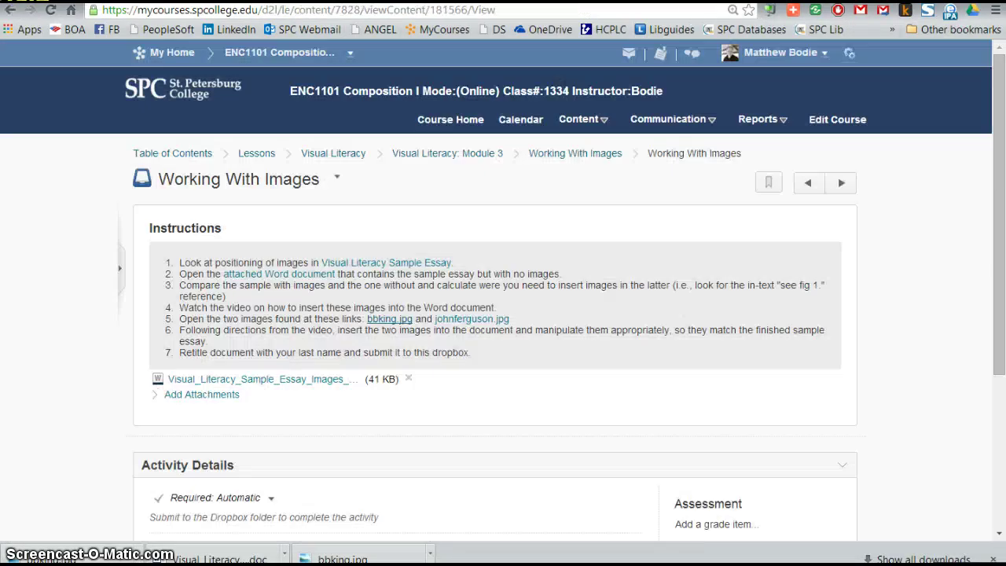
{"action": "key", "text": "alt+Right"}
{"action": "key", "text": "alt+Left"}
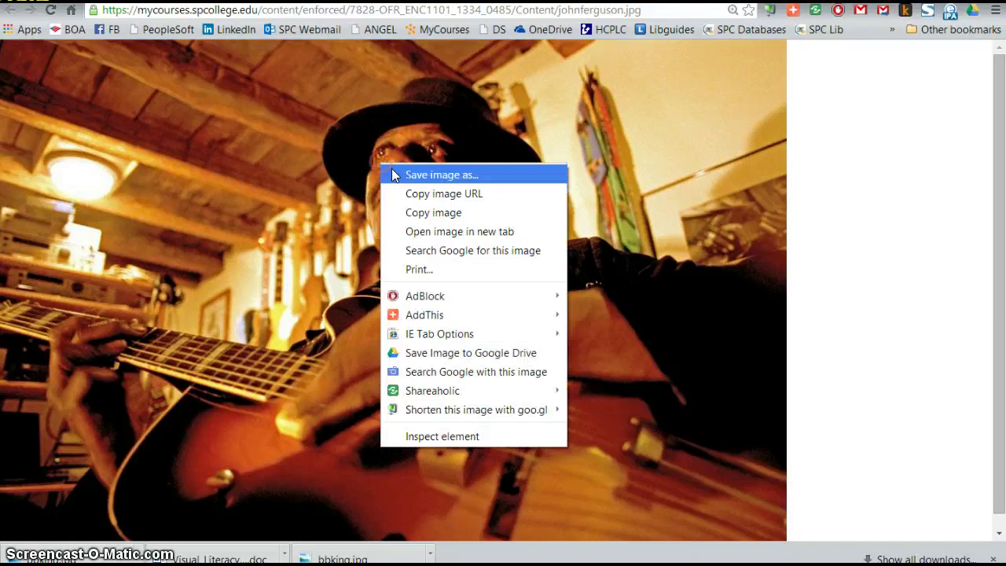
{"action": "left_click", "coordinate": [401, 174]}
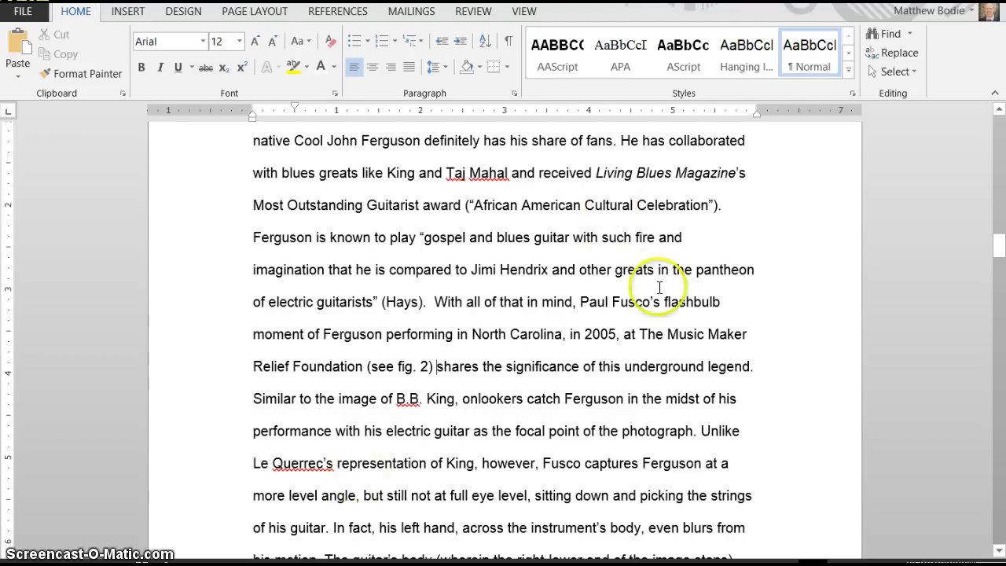
{"action": "left_click", "coordinate": [128, 12]}
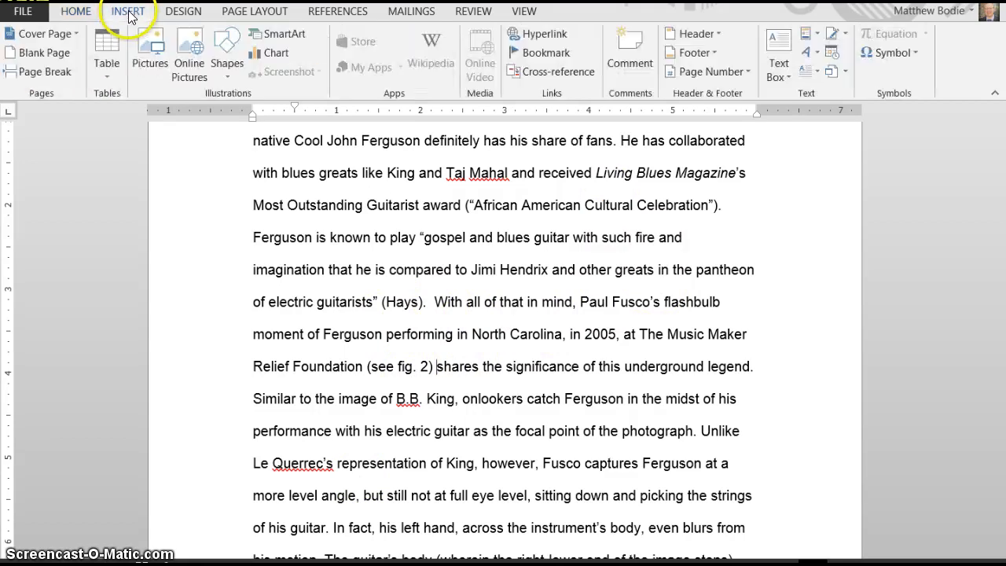
{"action": "left_click", "coordinate": [150, 79]}
{"action": "double_click", "coordinate": [350, 119]}
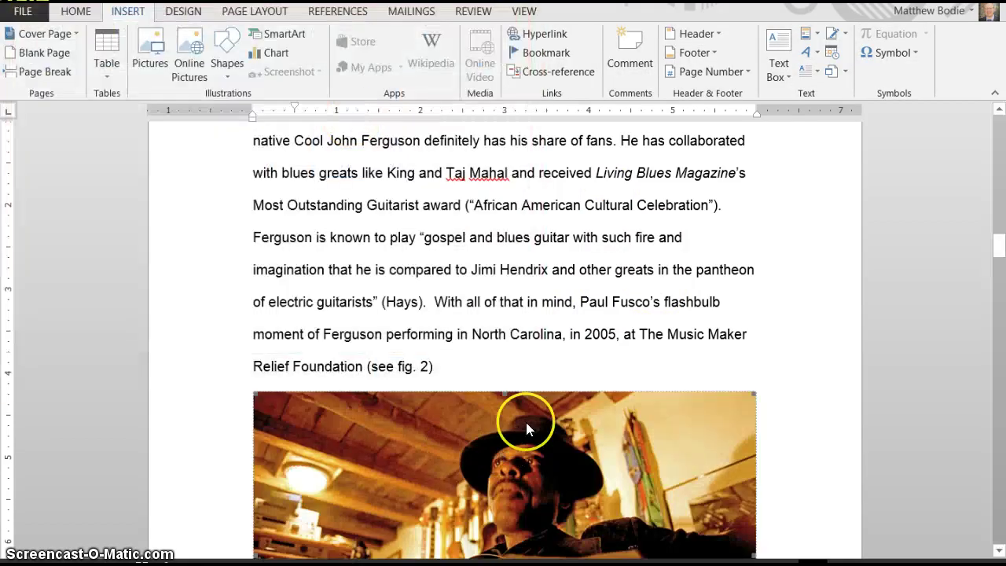
{"action": "scroll", "coordinate": [526, 422], "scroll_direction": "down", "scroll_amount": 3}
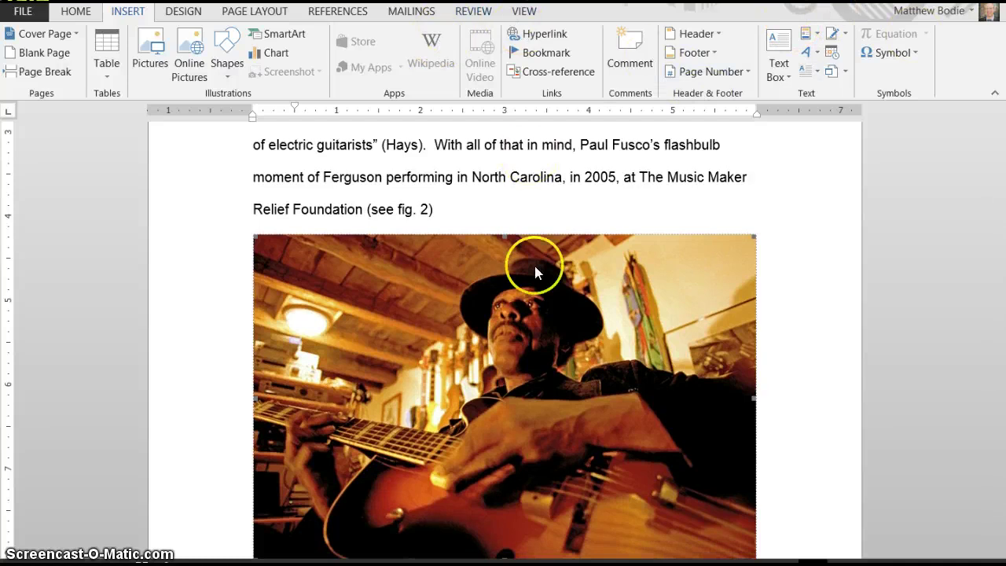
{"action": "double_click", "coordinate": [538, 287]}
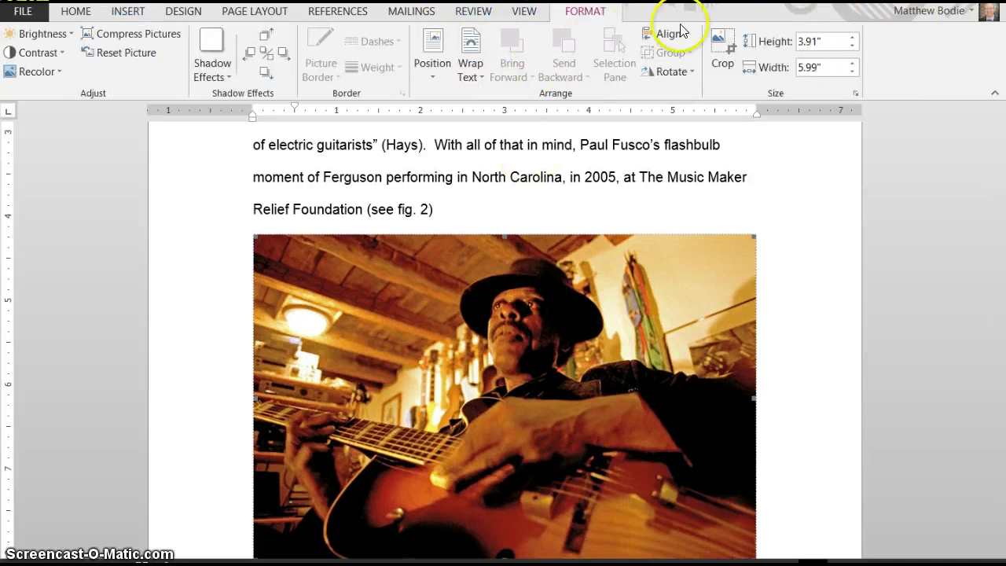
Resize the Ferguson photo to 2.5" tall by 3.85" wide using the Height spinner
{"action": "left_click", "coordinate": [852, 47]}
{"action": "left_click", "coordinate": [852, 47]}
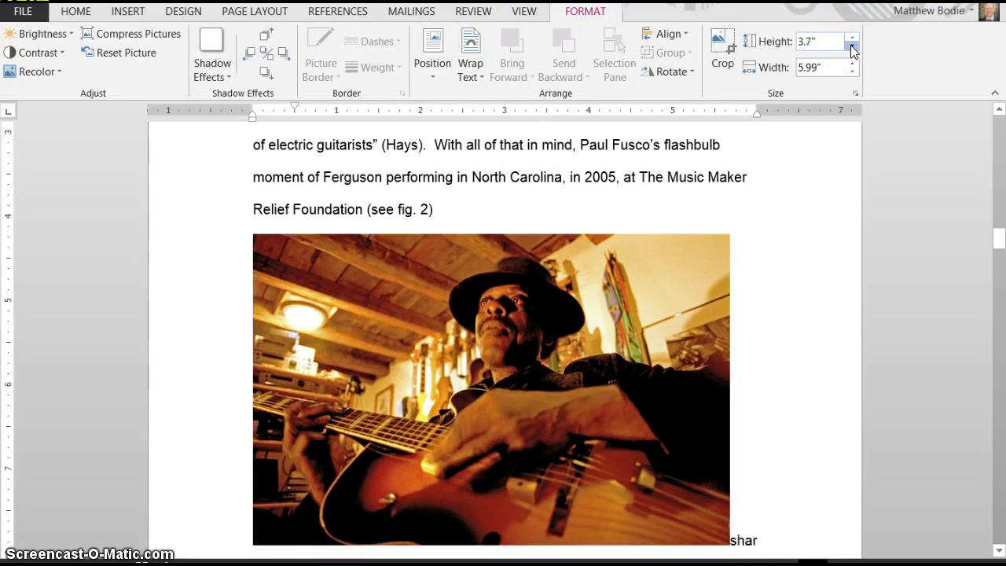
{"action": "left_click", "coordinate": [852, 48]}
{"action": "left_click", "coordinate": [852, 47]}
{"action": "left_click", "coordinate": [852, 47]}
{"action": "left_click", "coordinate": [851, 47]}
{"action": "left_click", "coordinate": [851, 47]}
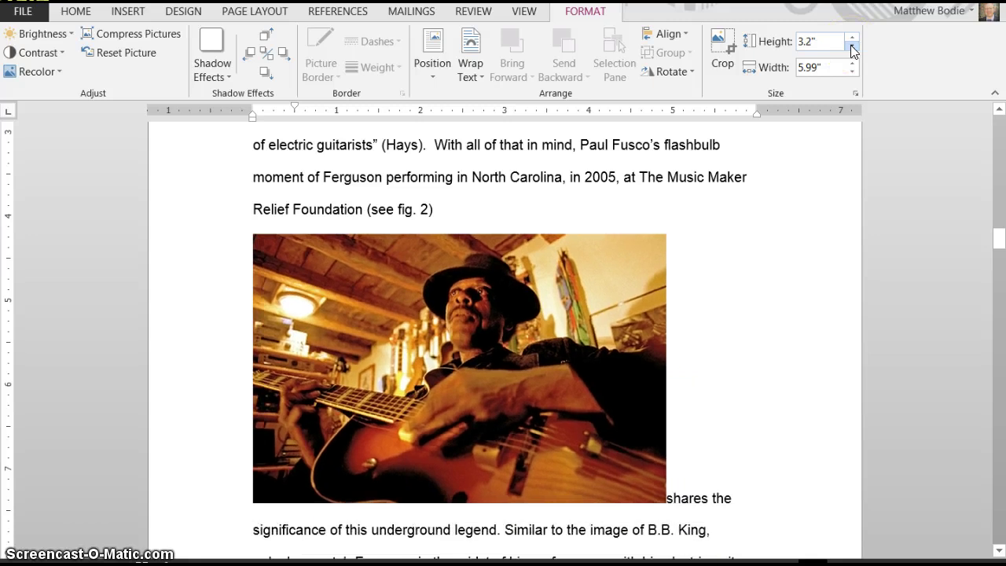
{"action": "left_click", "coordinate": [851, 47]}
{"action": "left_click", "coordinate": [852, 47]}
{"action": "left_click", "coordinate": [852, 47]}
{"action": "left_click", "coordinate": [852, 47]}
{"action": "left_click", "coordinate": [852, 47]}
{"action": "left_click", "coordinate": [852, 47]}
{"action": "left_click", "coordinate": [852, 47]}
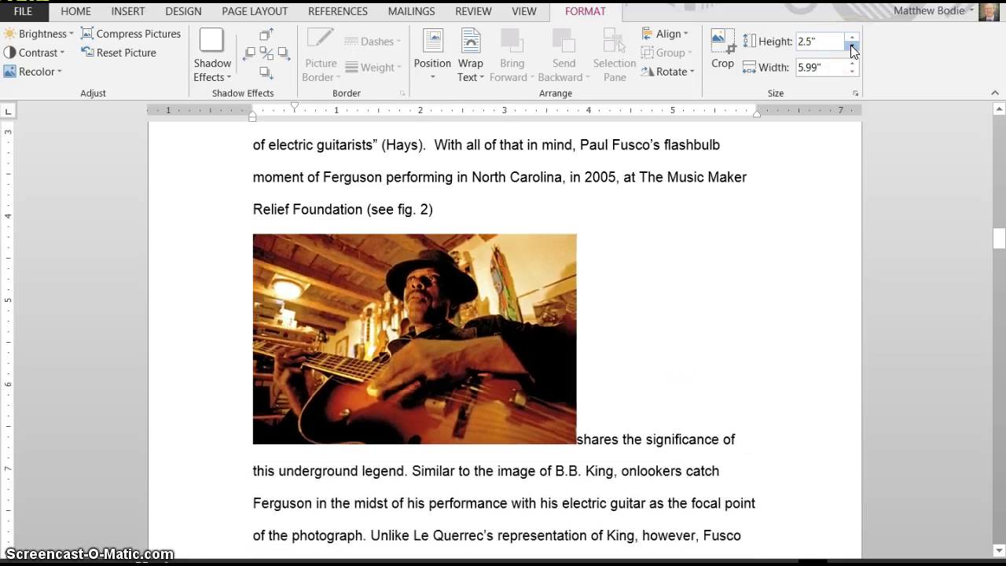
{"action": "left_click", "coordinate": [852, 47]}
{"action": "left_click", "coordinate": [852, 47]}
{"action": "left_click", "coordinate": [852, 47]}
{"action": "left_click", "coordinate": [851, 48]}
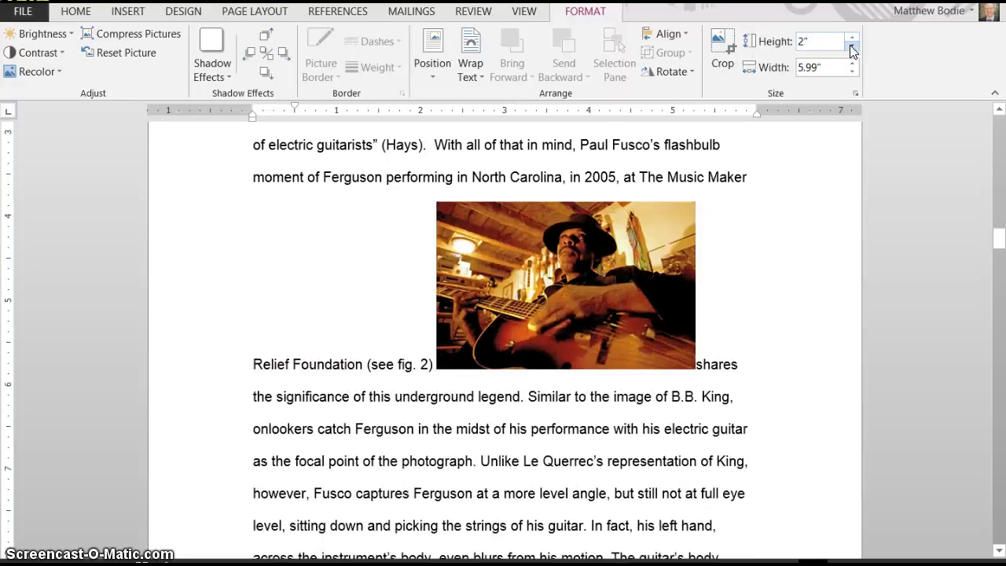
{"action": "left_click", "coordinate": [851, 47]}
{"action": "left_click", "coordinate": [851, 47]}
{"action": "left_click", "coordinate": [851, 47]}
{"action": "left_click", "coordinate": [851, 47]}
{"action": "left_click", "coordinate": [851, 47]}
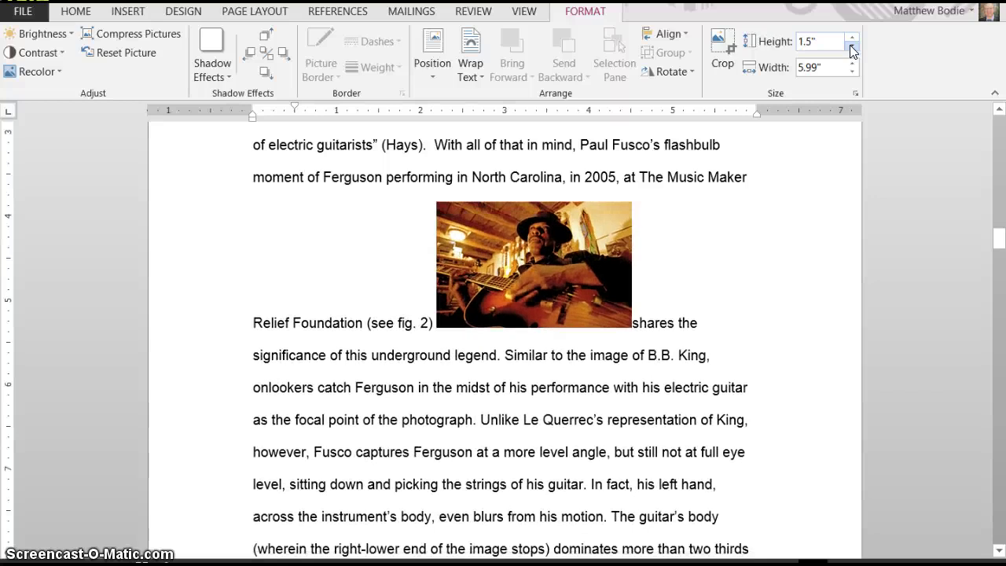
{"action": "left_click", "coordinate": [851, 47]}
{"action": "left_click", "coordinate": [851, 47]}
{"action": "left_click", "coordinate": [851, 47]}
{"action": "left_click", "coordinate": [851, 47]}
{"action": "left_click", "coordinate": [851, 47]}
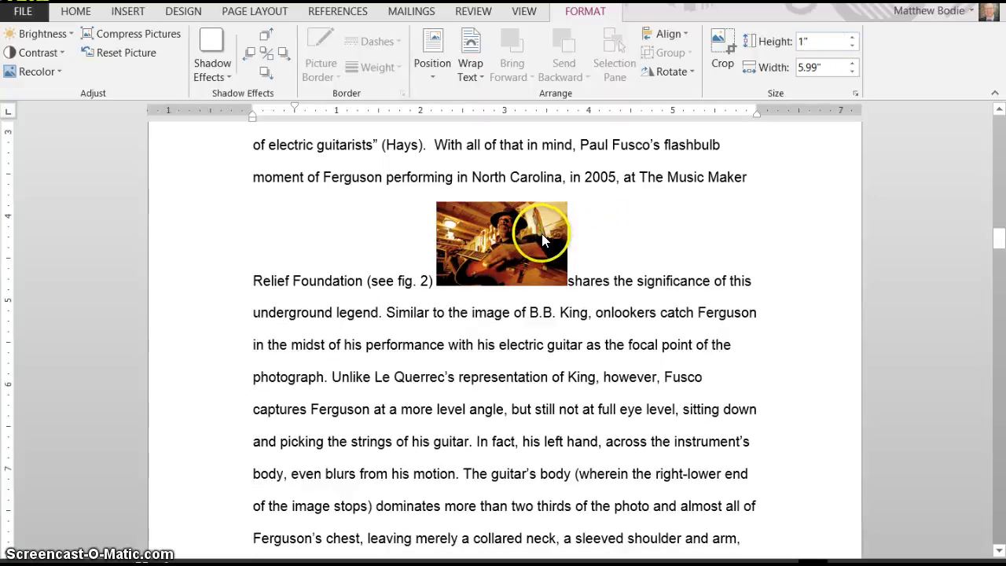
{"action": "left_click", "coordinate": [852, 37]}
{"action": "left_click", "coordinate": [853, 37]}
{"action": "left_click", "coordinate": [852, 37]}
{"action": "left_click", "coordinate": [852, 37]}
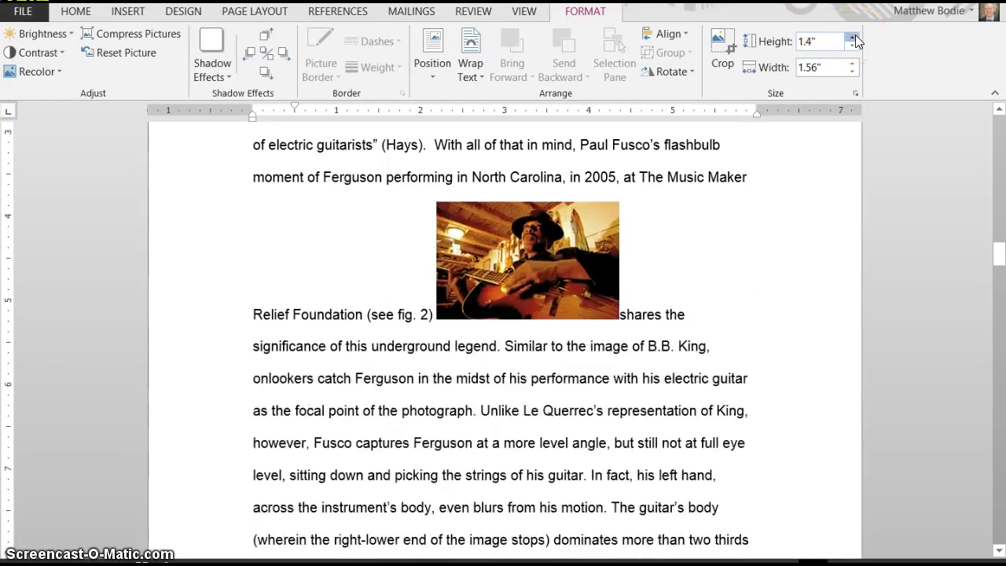
{"action": "left_click", "coordinate": [854, 37]}
{"action": "left_click", "coordinate": [853, 37]}
{"action": "left_click", "coordinate": [853, 37]}
{"action": "left_click", "coordinate": [854, 37]}
{"action": "left_click", "coordinate": [853, 37]}
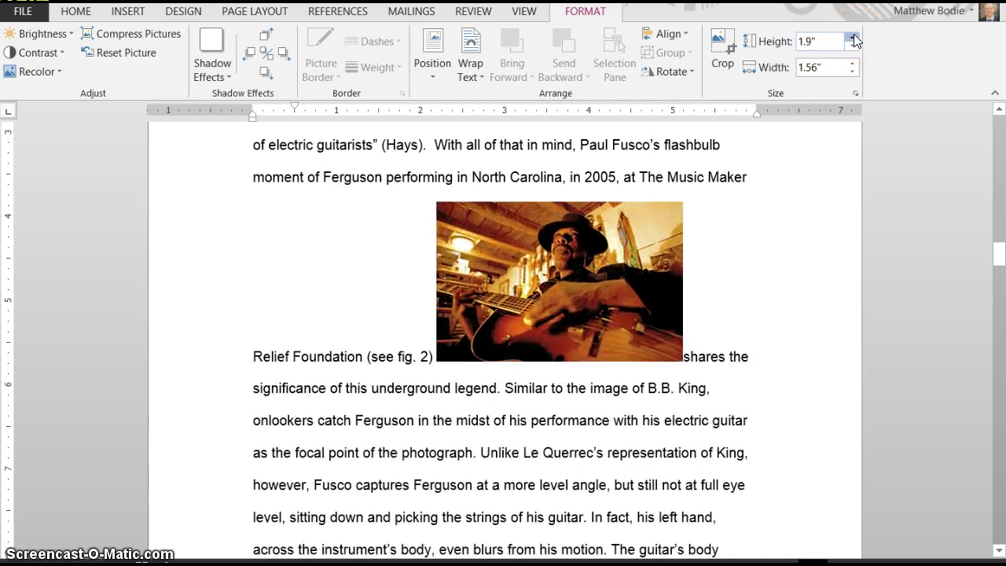
{"action": "left_click", "coordinate": [853, 37]}
{"action": "left_click", "coordinate": [853, 37]}
{"action": "left_click", "coordinate": [853, 37]}
{"action": "left_click", "coordinate": [853, 37]}
{"action": "left_click", "coordinate": [853, 37]}
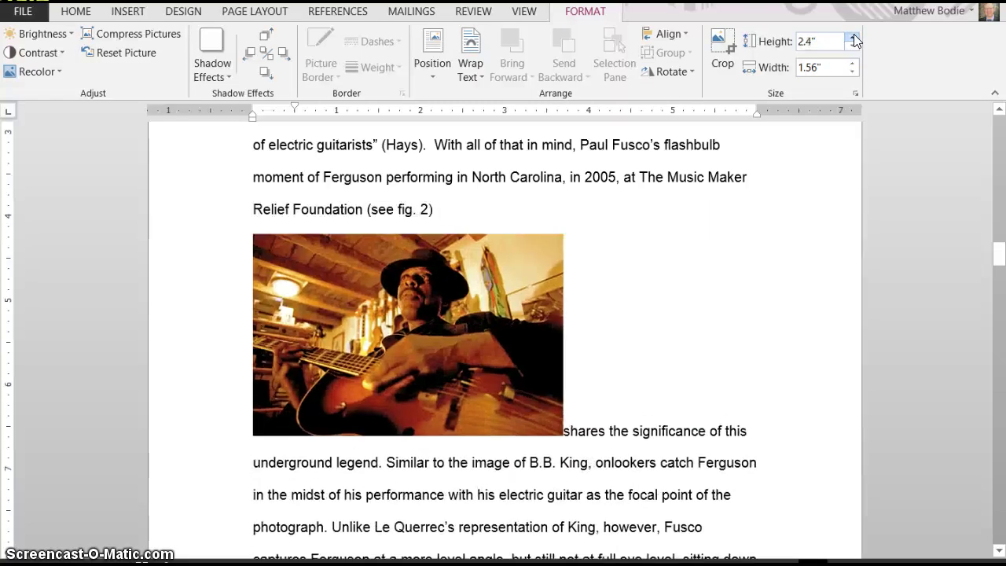
{"action": "left_click", "coordinate": [853, 37]}
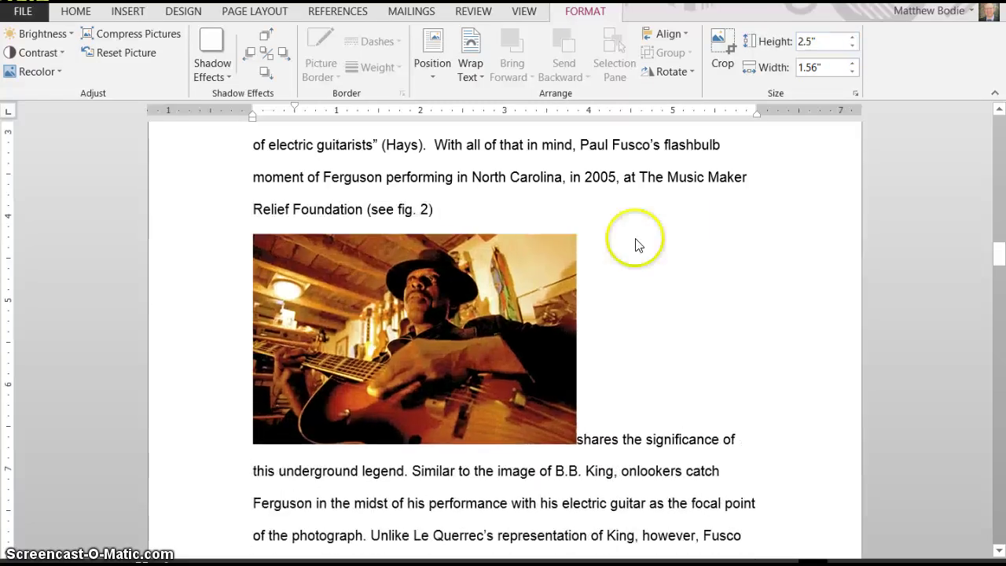
{"action": "left_click", "coordinate": [521, 284]}
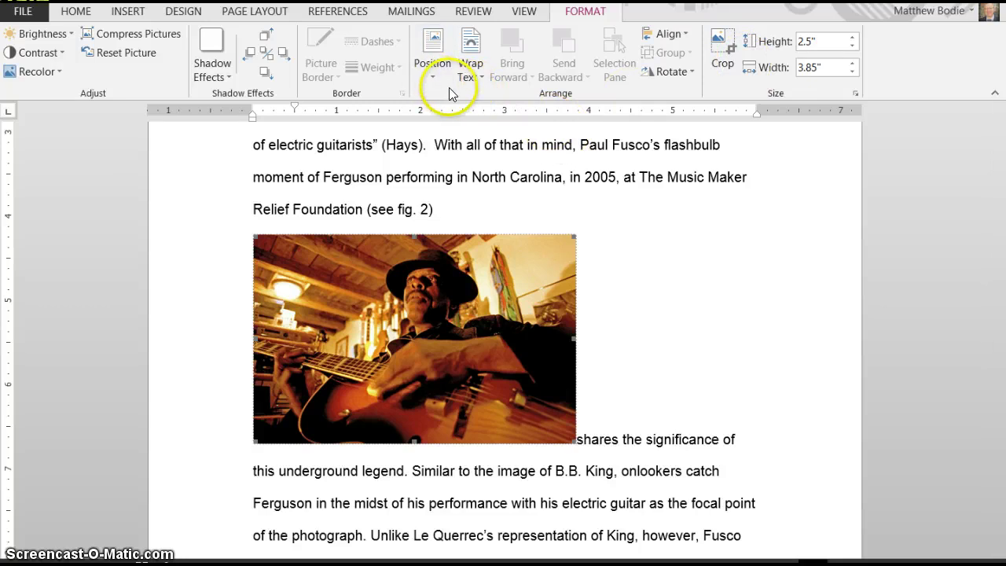
Give the Ferguson photo Square wrapping and drag it right so text from 'moment of Ferguson' wraps its left
{"action": "left_click", "coordinate": [465, 71]}
{"action": "left_click", "coordinate": [485, 117]}
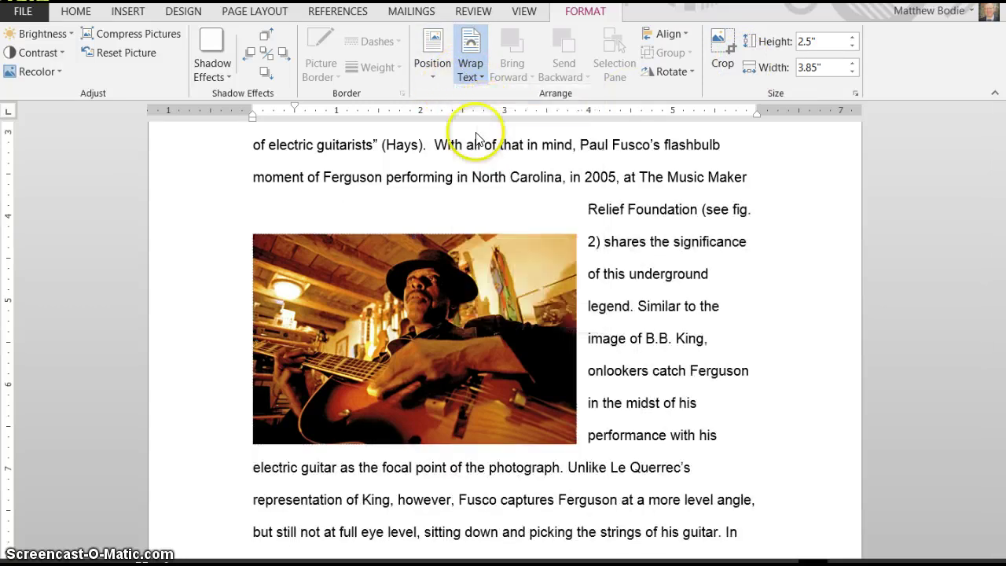
{"action": "left_click_drag", "start_coordinate": [410, 268], "coordinate": [573, 183]}
{"action": "scroll", "coordinate": [569, 190], "scroll_direction": "up", "scroll_amount": 2}
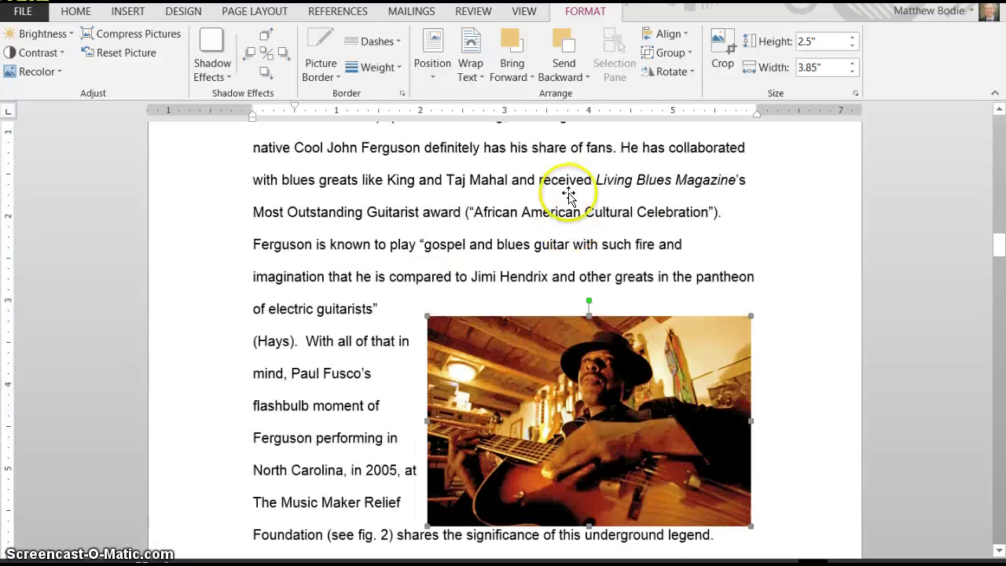
{"action": "mouse_move", "coordinate": [554, 384]}
{"action": "left_mouse_down"}
{"action": "mouse_move", "coordinate": [557, 366]}
{"action": "mouse_move", "coordinate": [560, 398]}
{"action": "left_mouse_up"}
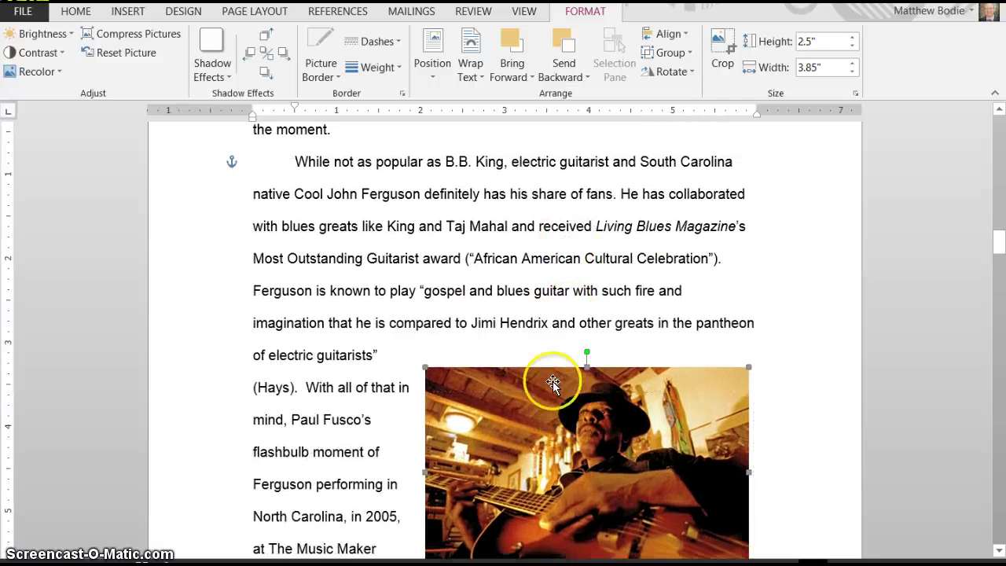
{"action": "scroll", "coordinate": [503, 298], "scroll_direction": "down", "scroll_amount": 3}
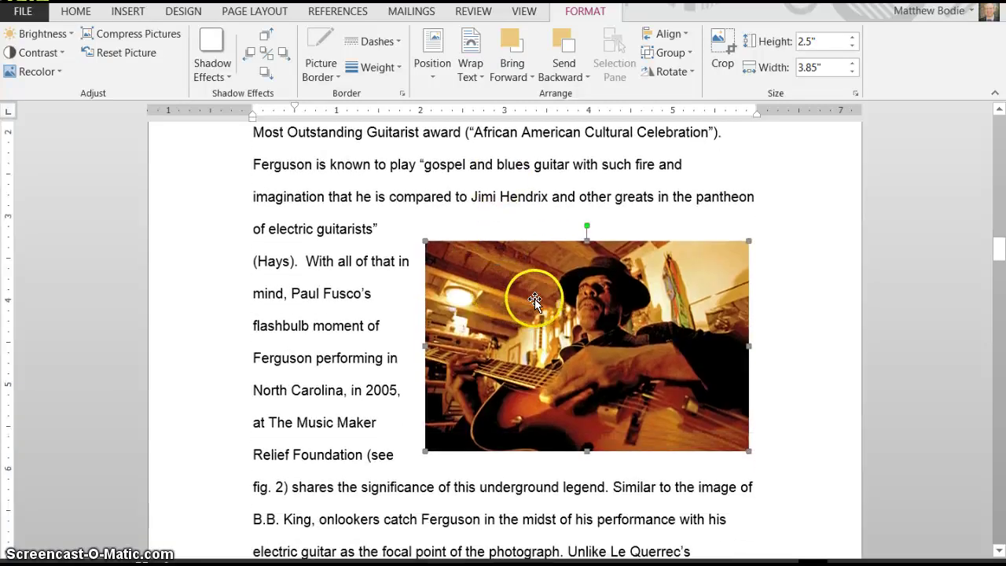
{"action": "scroll", "coordinate": [521, 278], "scroll_direction": "up", "scroll_amount": 2}
{"action": "scroll", "coordinate": [522, 278], "scroll_direction": "up", "scroll_amount": 3}
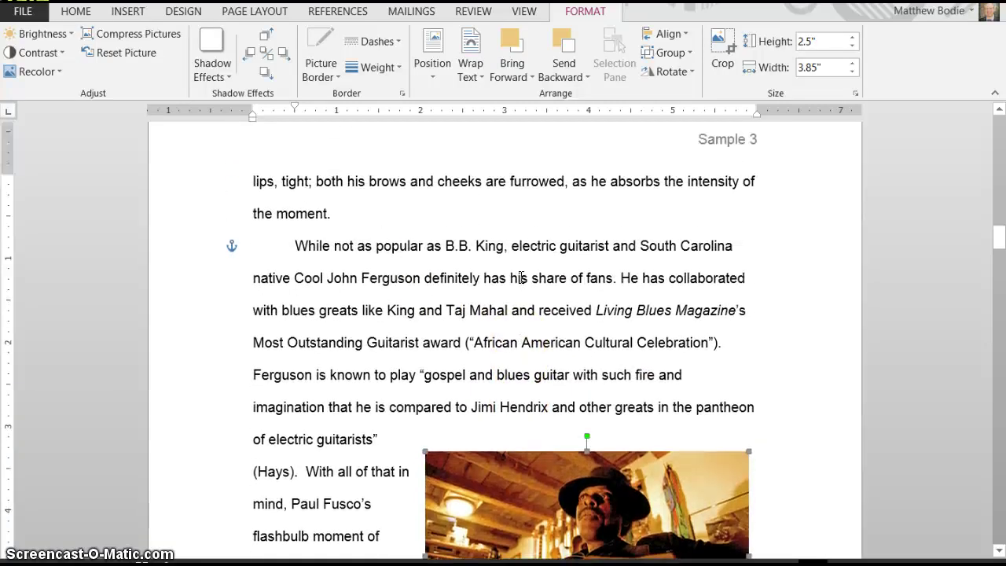
{"action": "scroll", "coordinate": [522, 278], "scroll_direction": "down", "scroll_amount": 3}
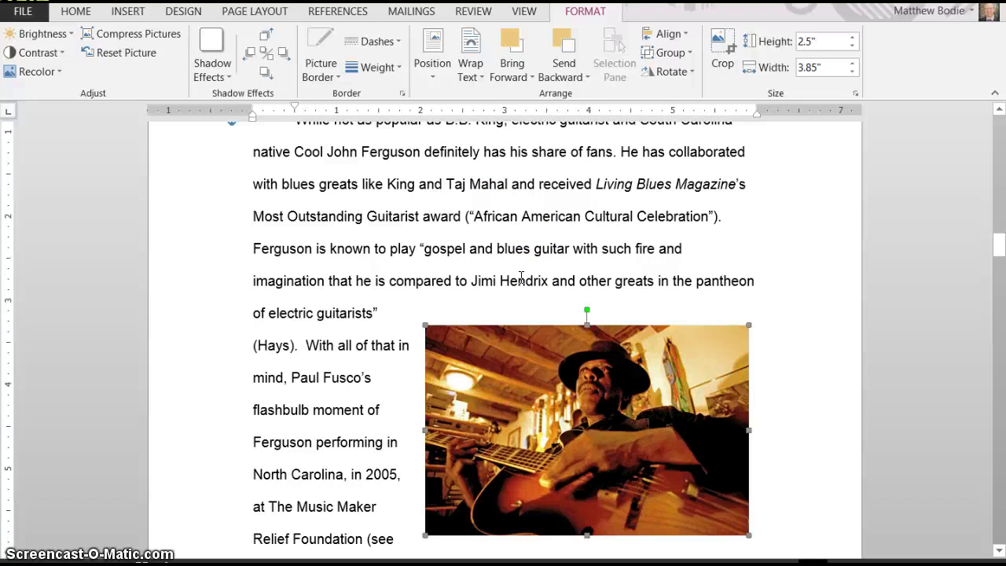
{"action": "scroll", "coordinate": [521, 277], "scroll_direction": "down", "scroll_amount": 4}
{"action": "left_click", "coordinate": [555, 257]}
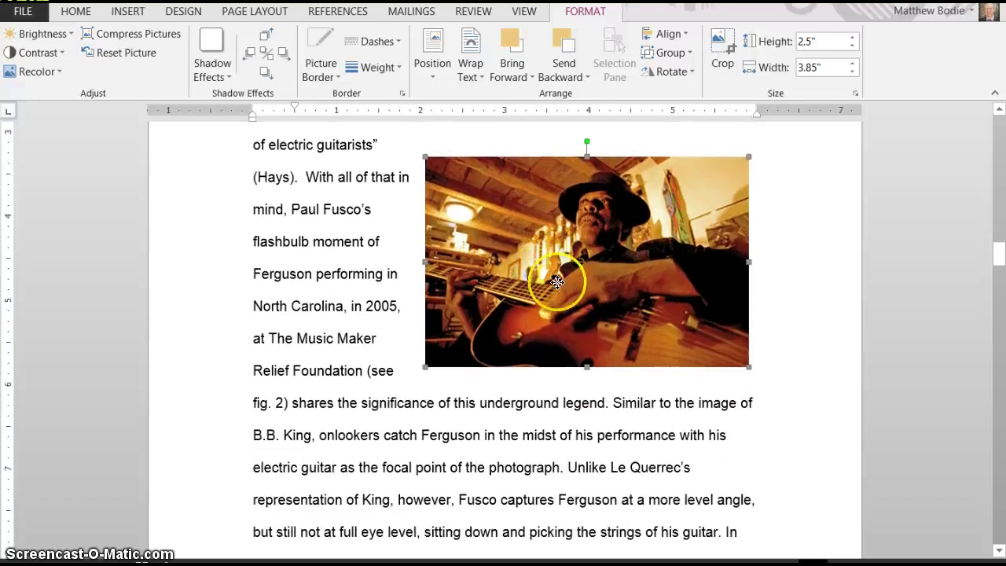
{"action": "left_click_drag", "start_coordinate": [556, 281], "coordinate": [549, 271]}
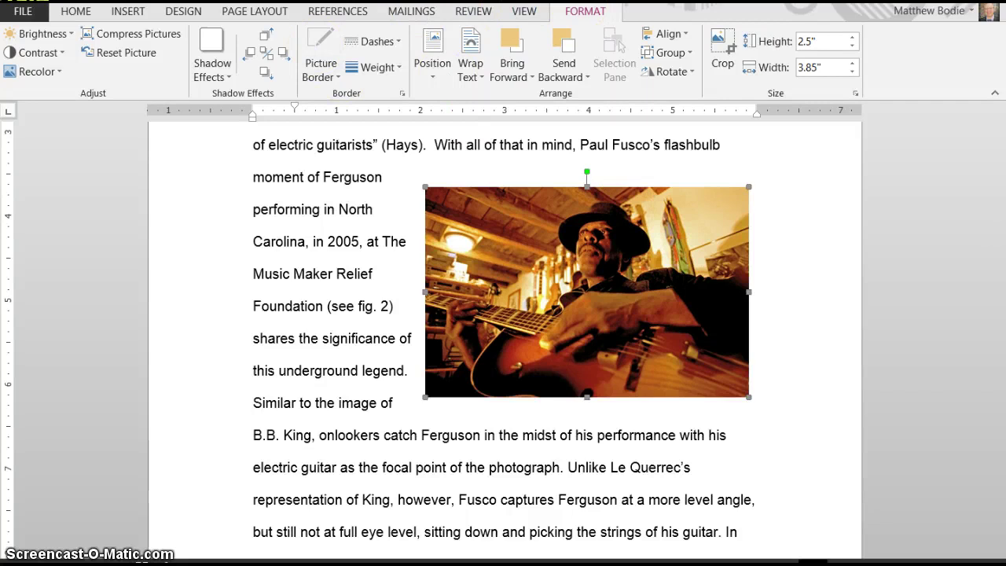
Insert a Simple Text Box, then undo the misplaced box
{"action": "left_click", "coordinate": [134, 12]}
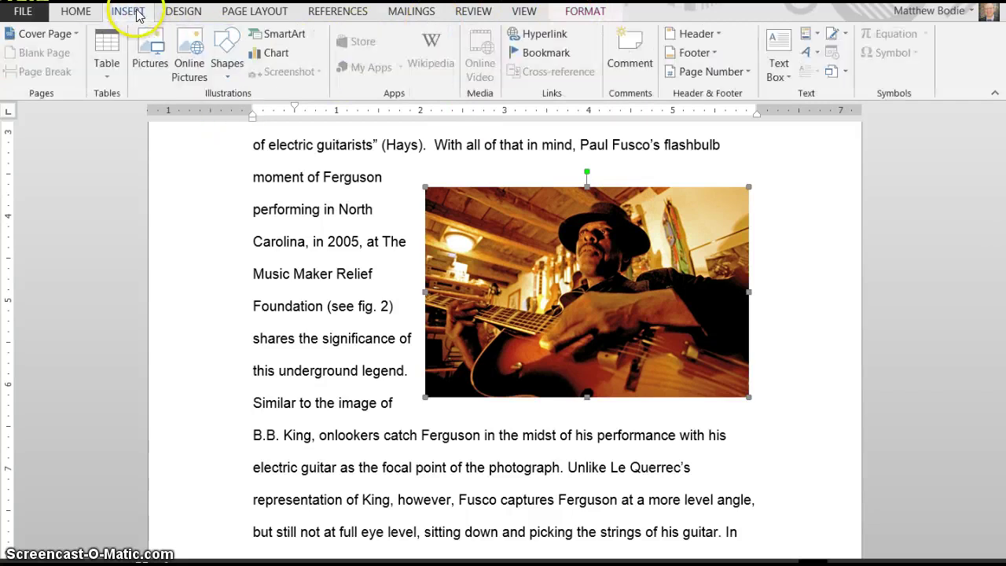
{"action": "left_click", "coordinate": [778, 68]}
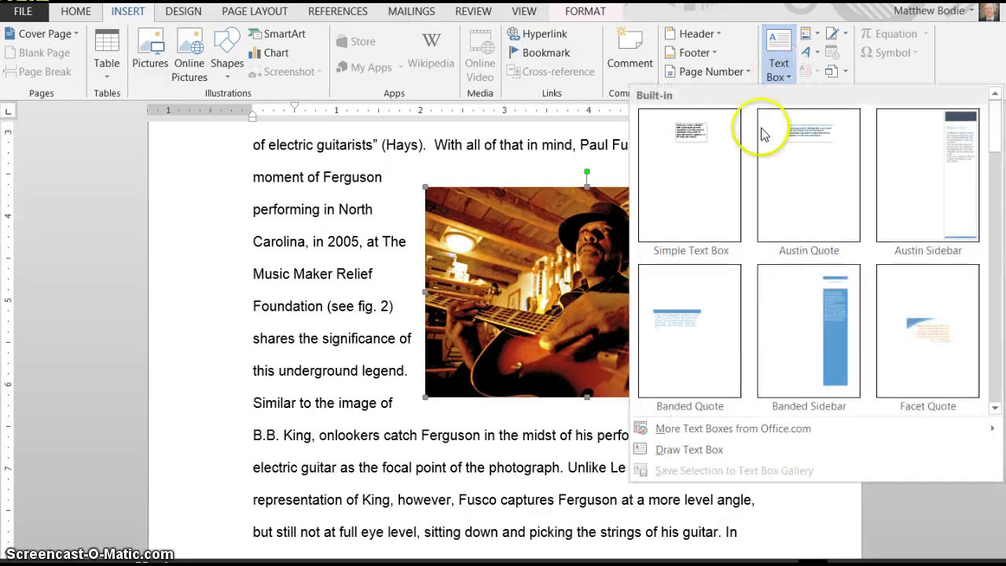
{"action": "left_click", "coordinate": [722, 165]}
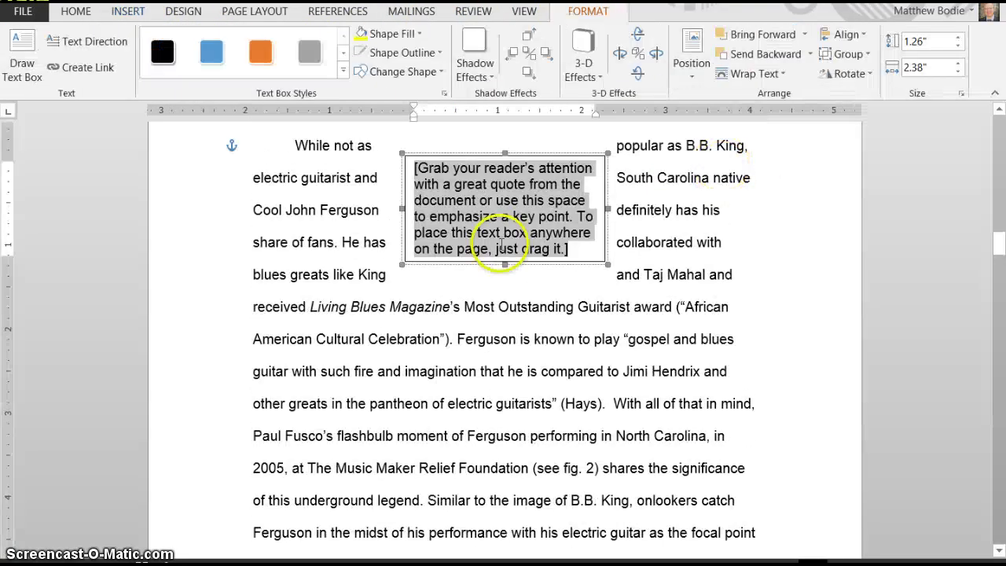
{"action": "key", "text": "ctrl+z"}
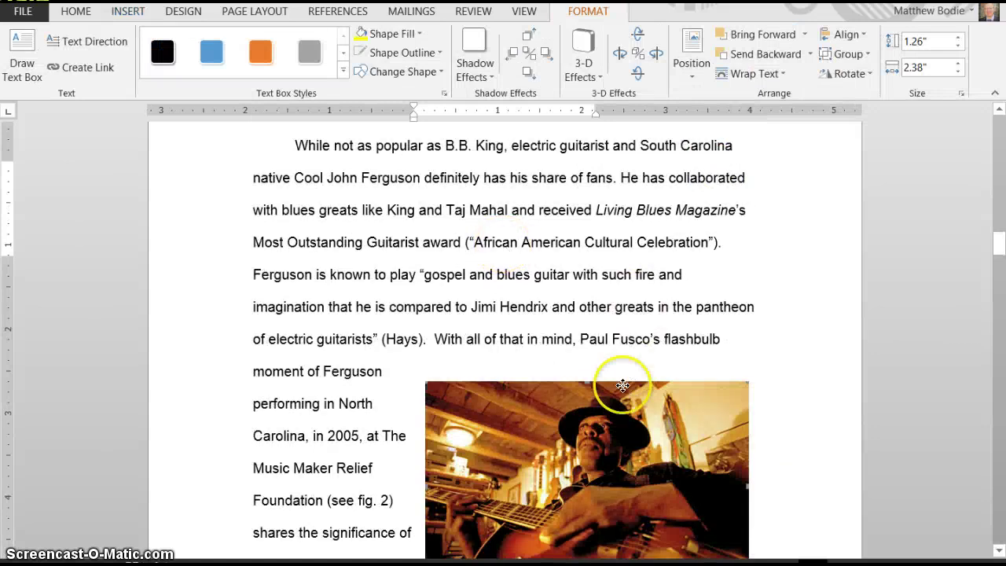
Add a Simple Text Box in the Ferguson paragraph and type 'Fig. 2'
{"action": "left_click", "coordinate": [597, 383]}
{"action": "scroll", "coordinate": [586, 316], "scroll_direction": "down", "scroll_amount": 1}
{"action": "scroll", "coordinate": [586, 316], "scroll_direction": "down", "scroll_amount": 1}
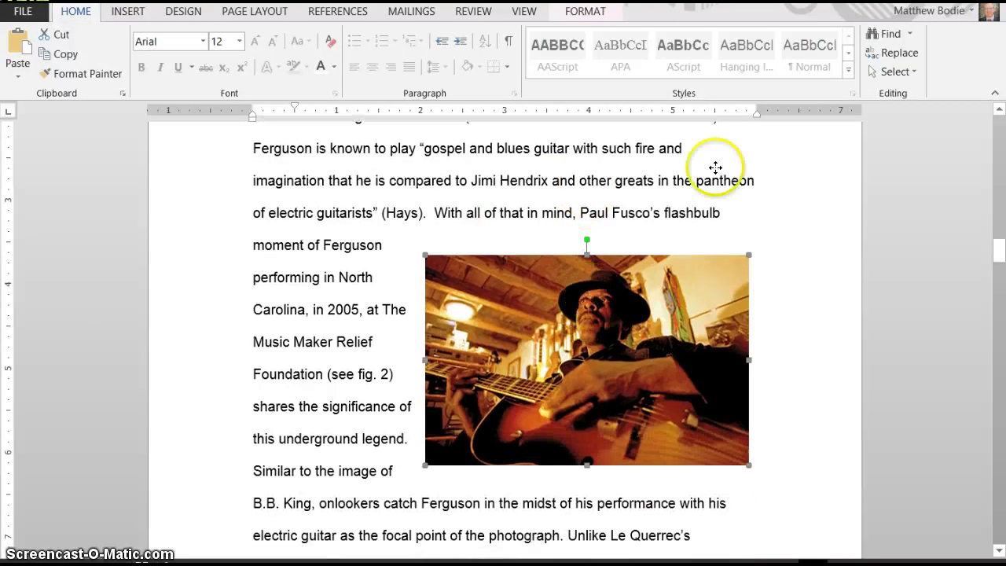
{"action": "left_click", "coordinate": [355, 374]}
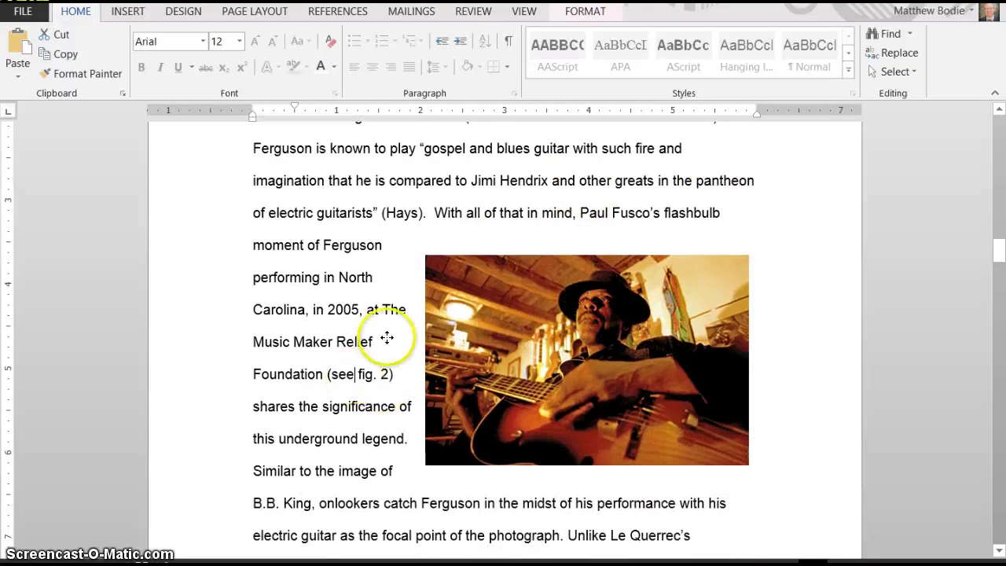
{"action": "left_click", "coordinate": [128, 15]}
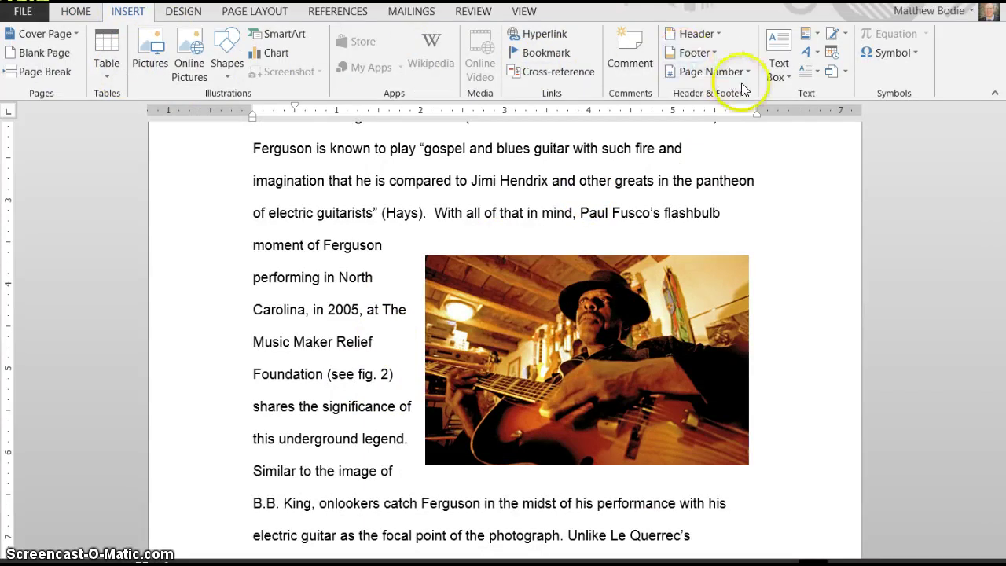
{"action": "left_click", "coordinate": [780, 79]}
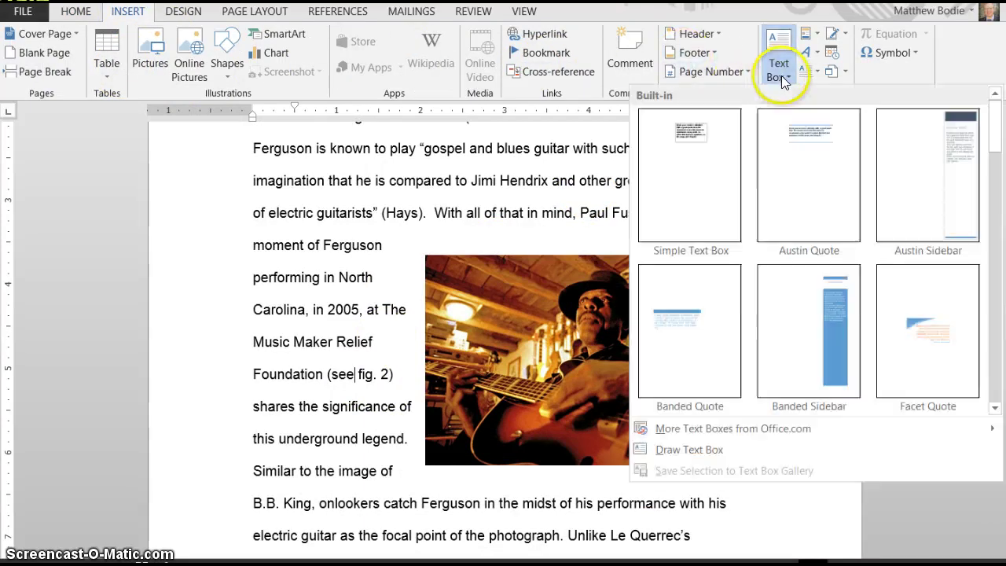
{"action": "left_click", "coordinate": [718, 164]}
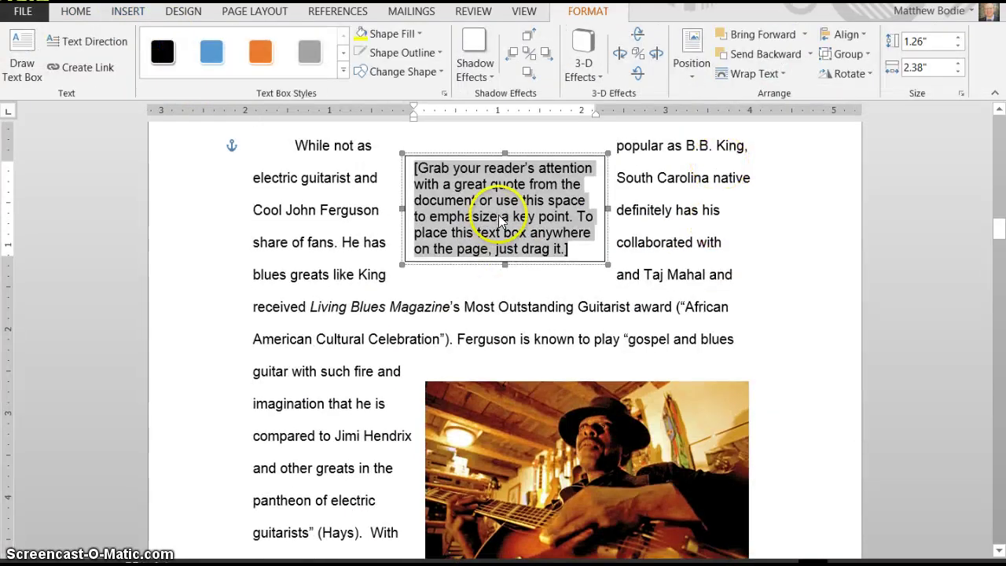
{"action": "type", "text": "Fig."}
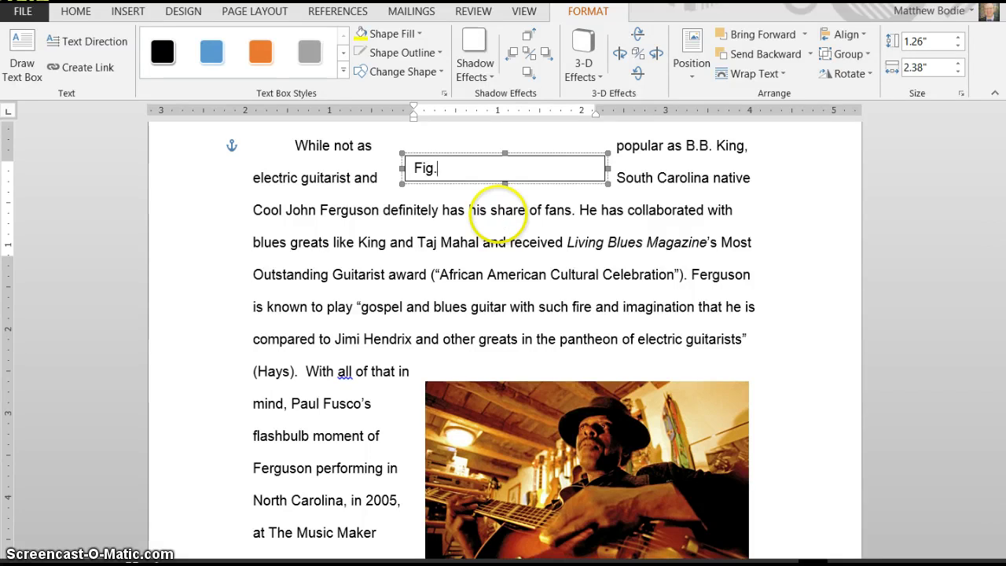
{"action": "type", "text": " 2"}
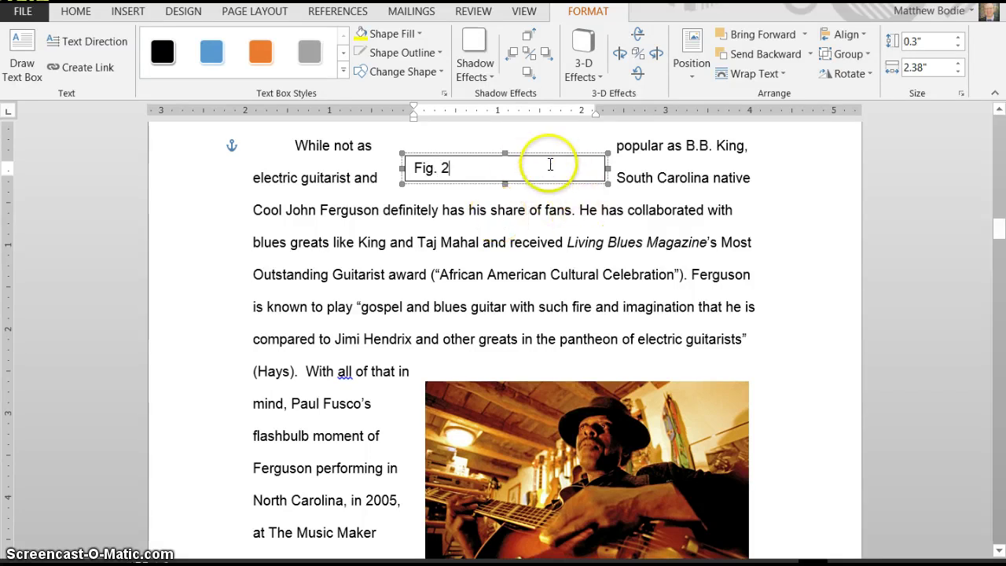
Set the Fig. 2 text box line colour to No Color and fill transparency to 100%
{"action": "right_click", "coordinate": [548, 156]}
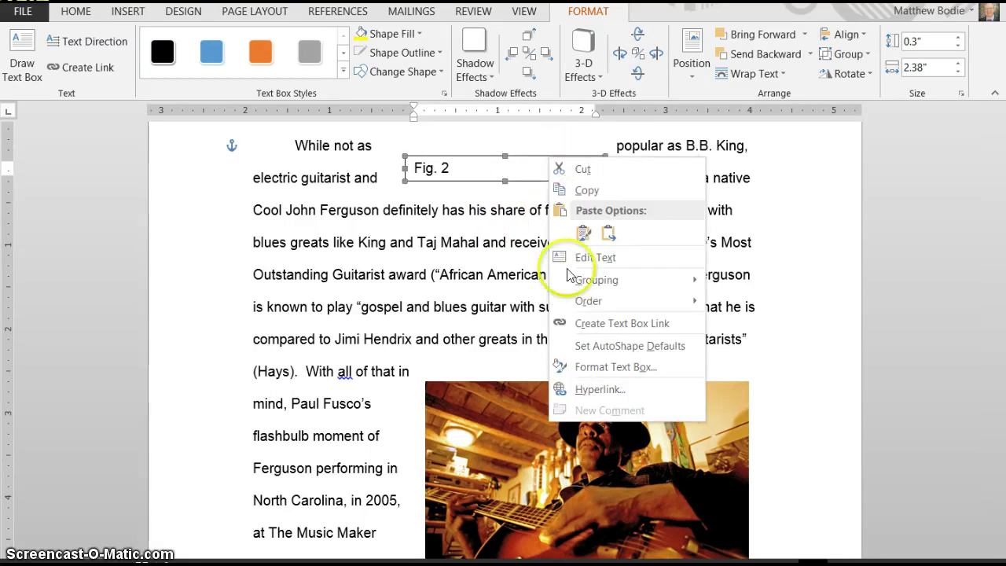
{"action": "left_click", "coordinate": [585, 367]}
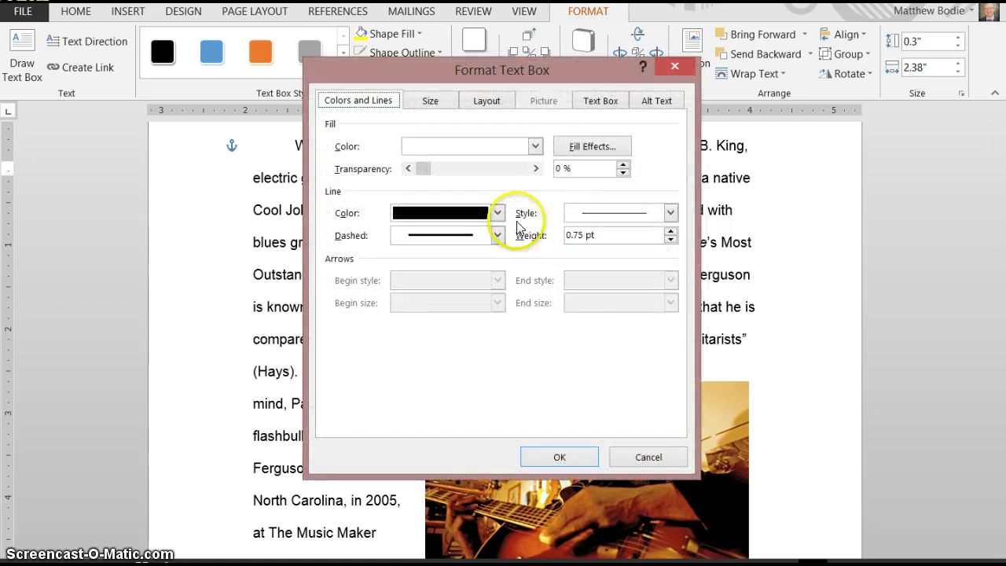
{"action": "left_click", "coordinate": [497, 212]}
{"action": "left_click", "coordinate": [471, 360]}
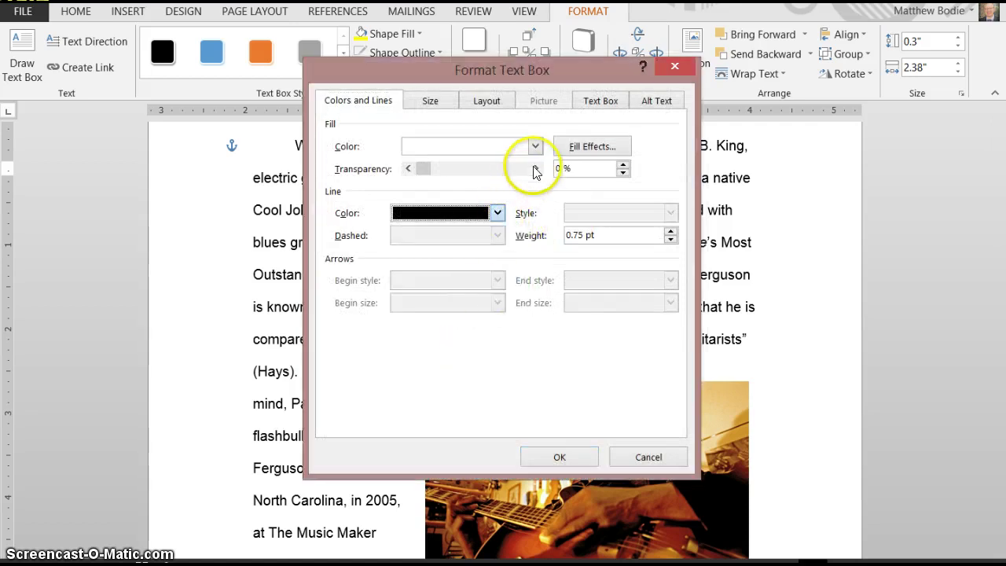
{"action": "left_click_drag", "start_coordinate": [425, 168], "coordinate": [532, 172]}
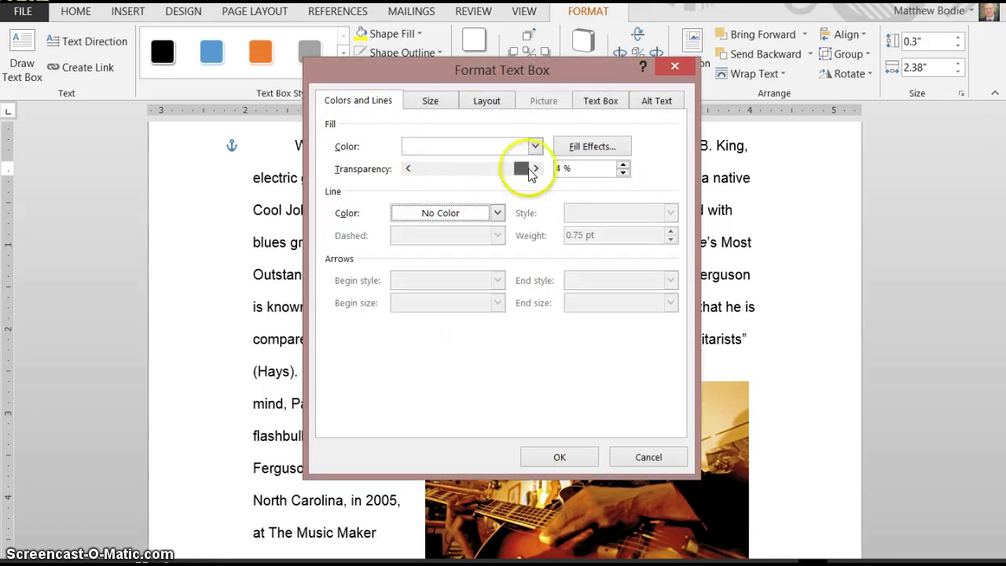
{"action": "left_click", "coordinate": [576, 455]}
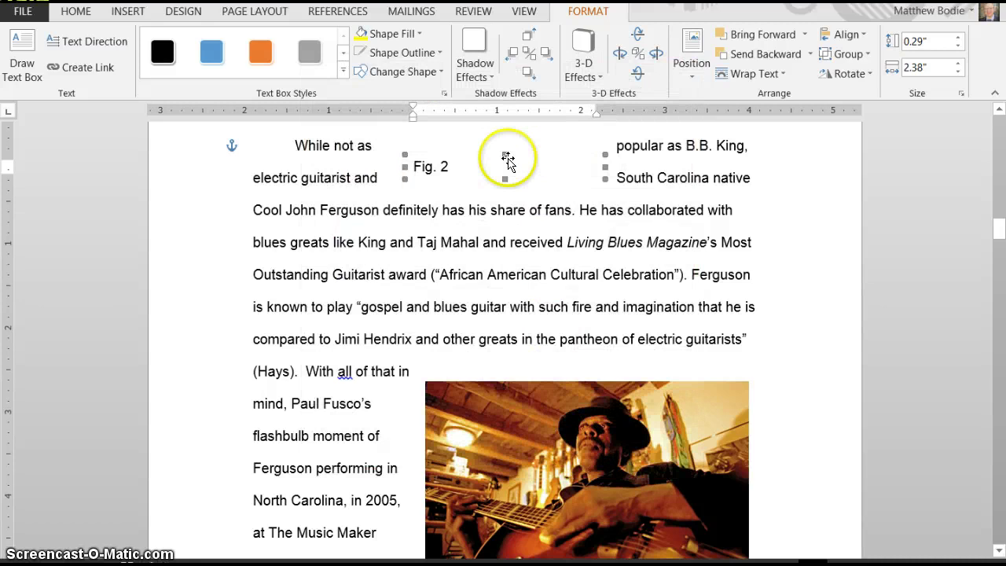
Move the Fig. 2 box onto the Ferguson photo's bottom-right corner and narrow it to 1.01" wide
{"action": "left_click_drag", "start_coordinate": [526, 156], "coordinate": [664, 531]}
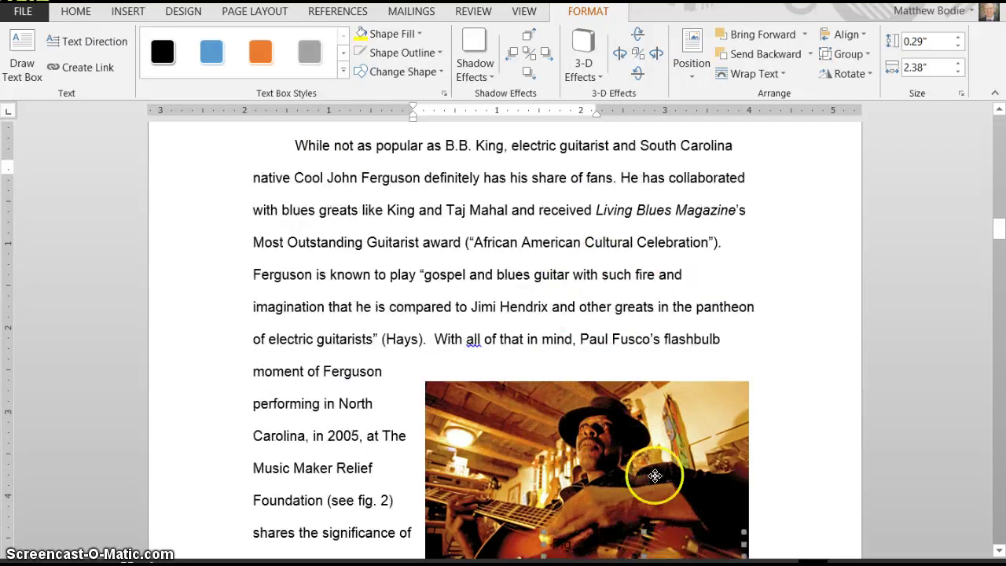
{"action": "scroll", "coordinate": [652, 440], "scroll_direction": "down", "scroll_amount": 2}
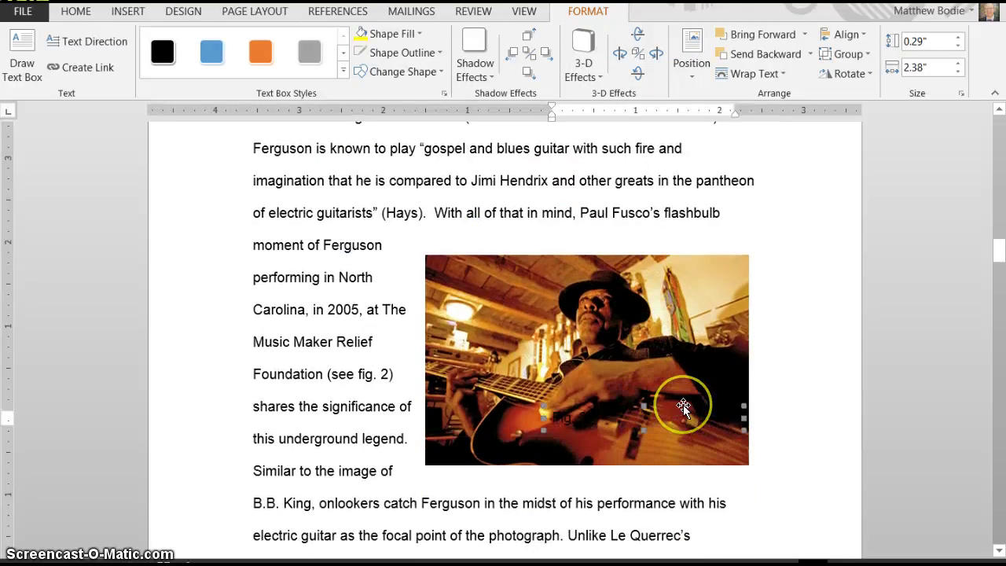
{"action": "left_click_drag", "start_coordinate": [687, 414], "coordinate": [689, 441]}
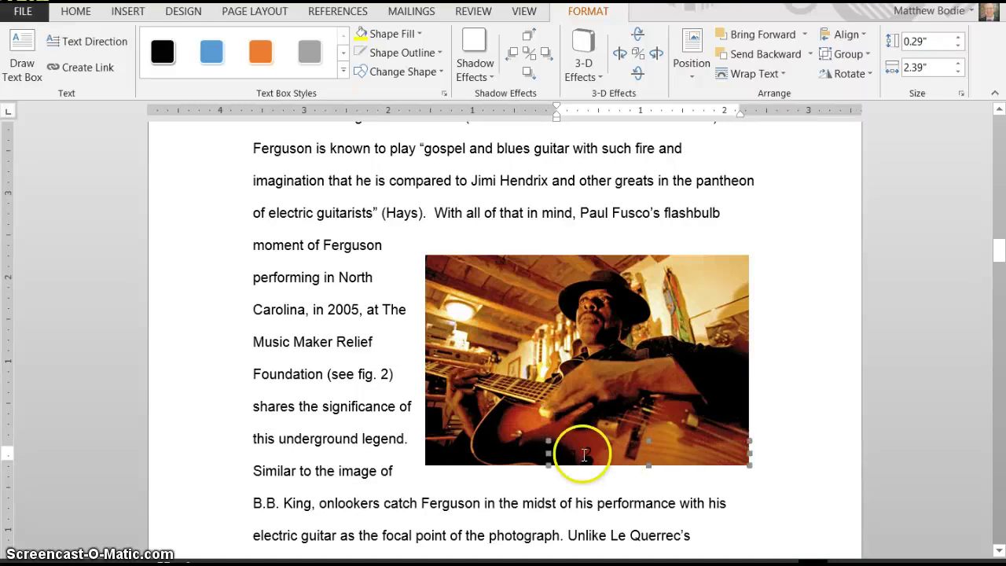
{"action": "left_click_drag", "start_coordinate": [548, 451], "coordinate": [663, 458]}
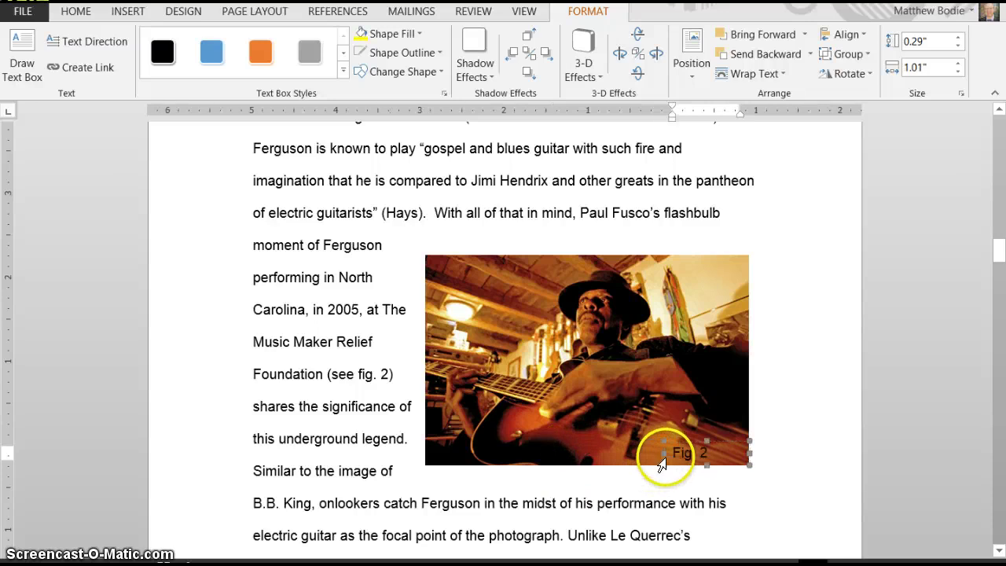
{"action": "left_click", "coordinate": [723, 413]}
{"action": "left_click", "coordinate": [722, 413]}
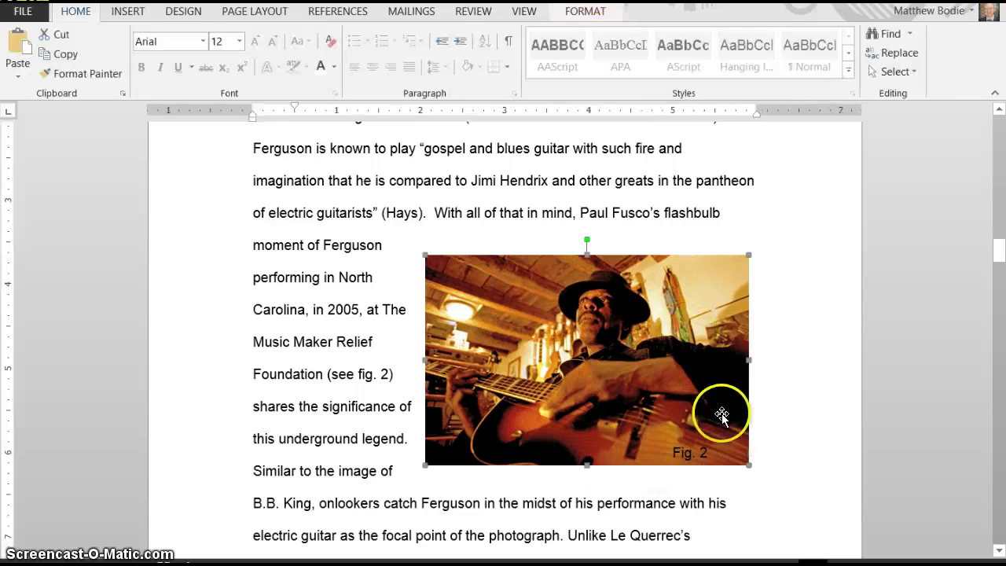
{"action": "left_click", "coordinate": [681, 451]}
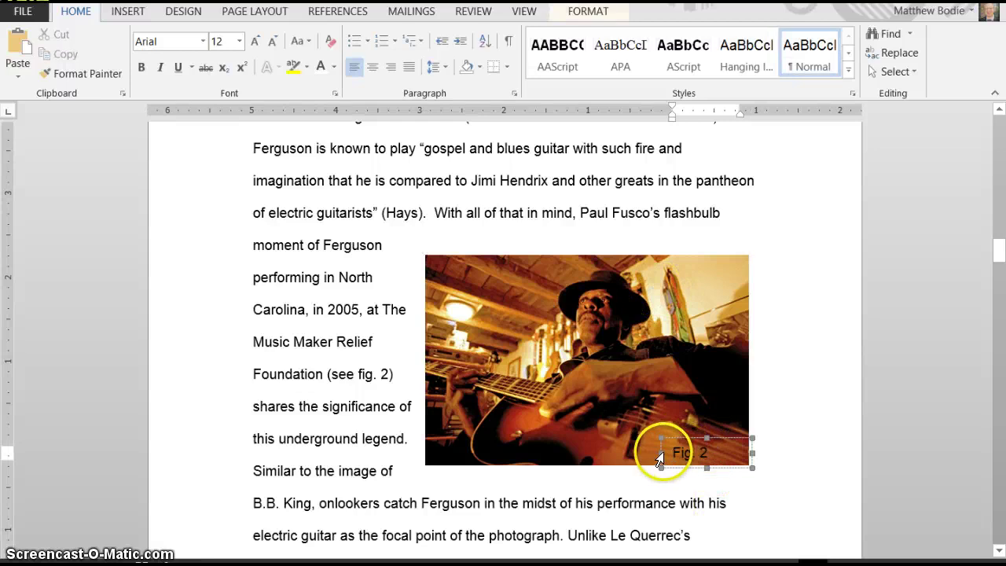
Right-align the Fig. 2 caption text and make it bold with white font colour
{"action": "left_click_drag", "start_coordinate": [665, 454], "coordinate": [715, 452]}
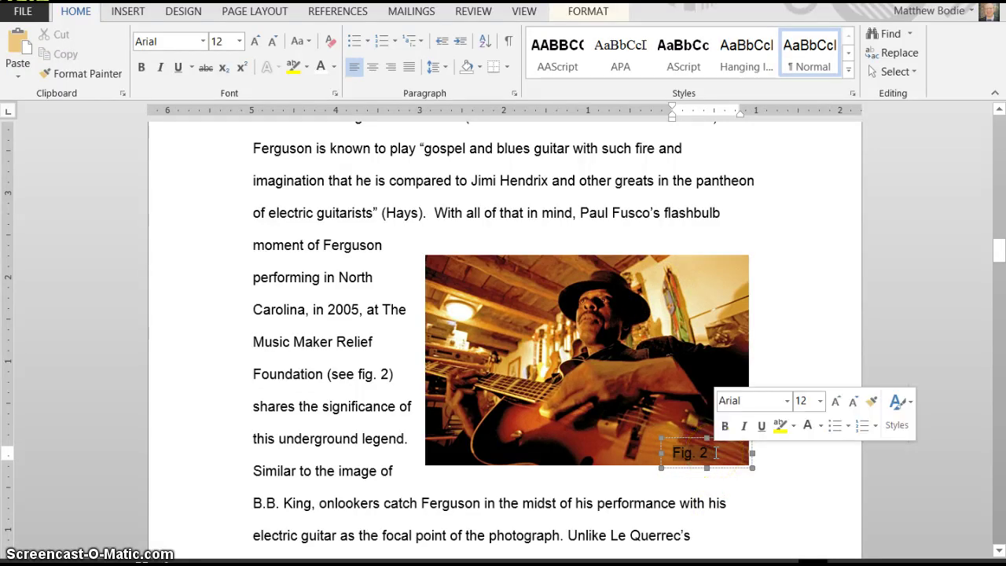
{"action": "left_click", "coordinate": [390, 67]}
{"action": "left_click", "coordinate": [730, 456]}
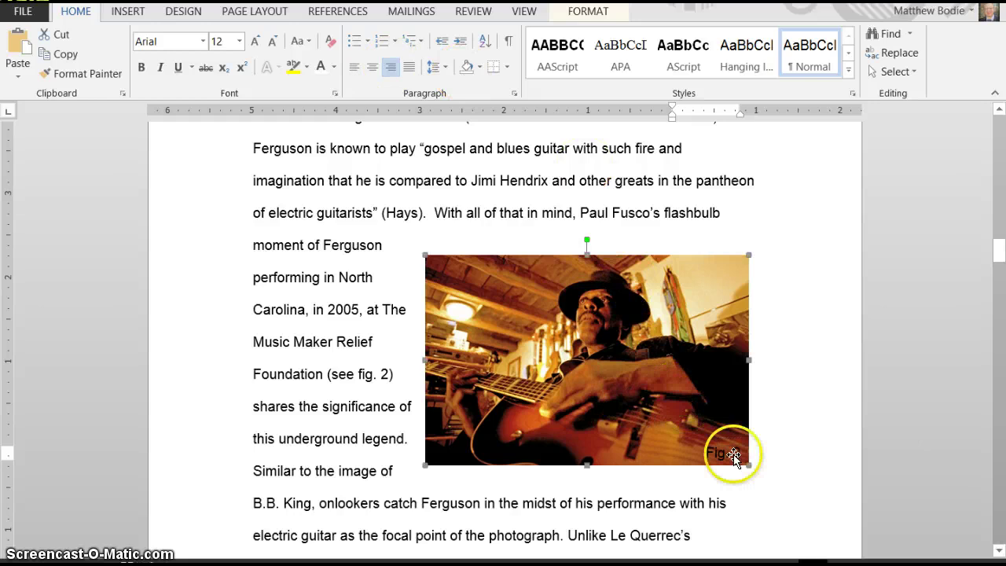
{"action": "left_click", "coordinate": [736, 453]}
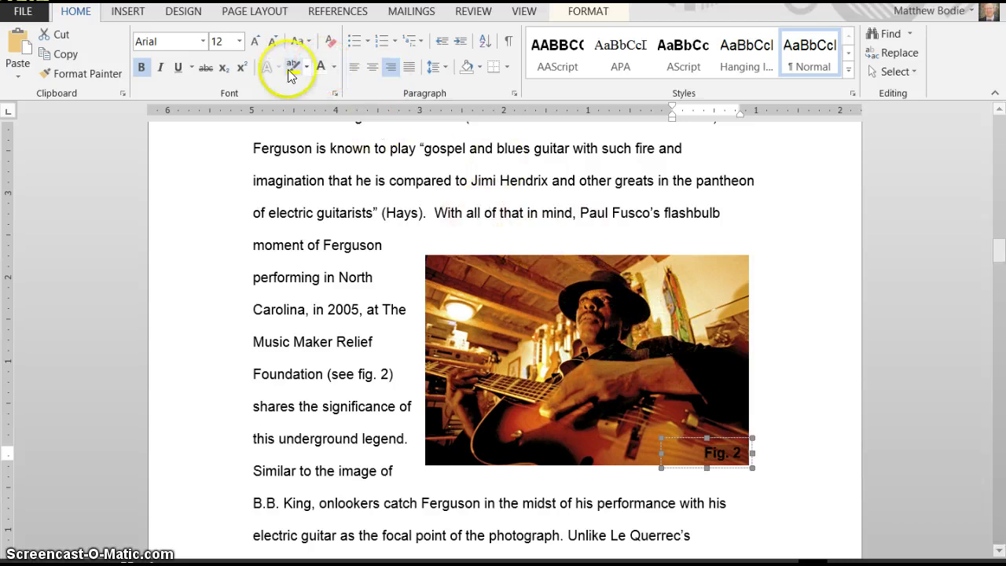
{"action": "left_click", "coordinate": [322, 69]}
{"action": "left_click", "coordinate": [730, 363]}
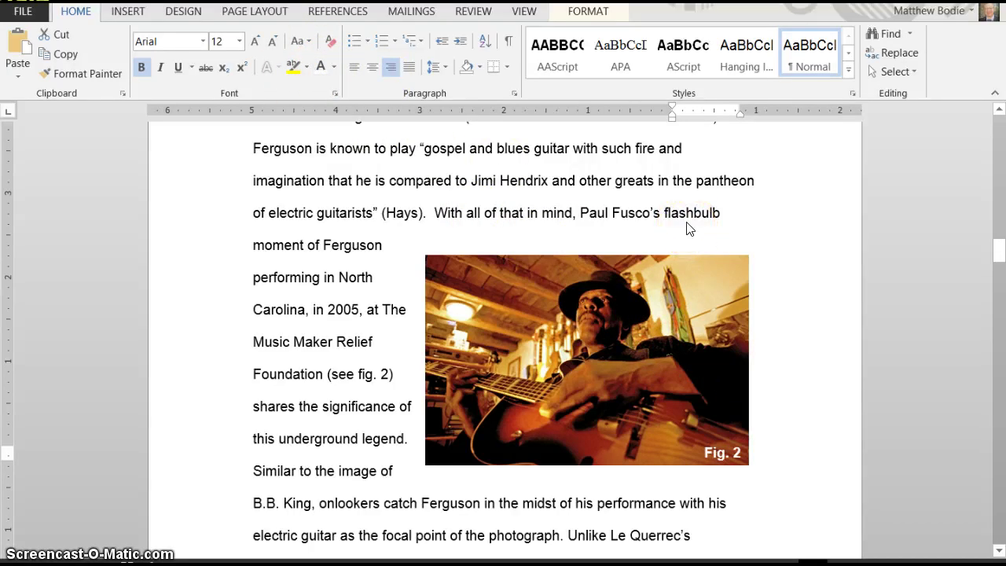
Review the captioned Fig. 2 photo in the essay, then return to the Working With Images course page
{"action": "scroll", "coordinate": [570, 246], "scroll_direction": "up", "scroll_amount": 7}
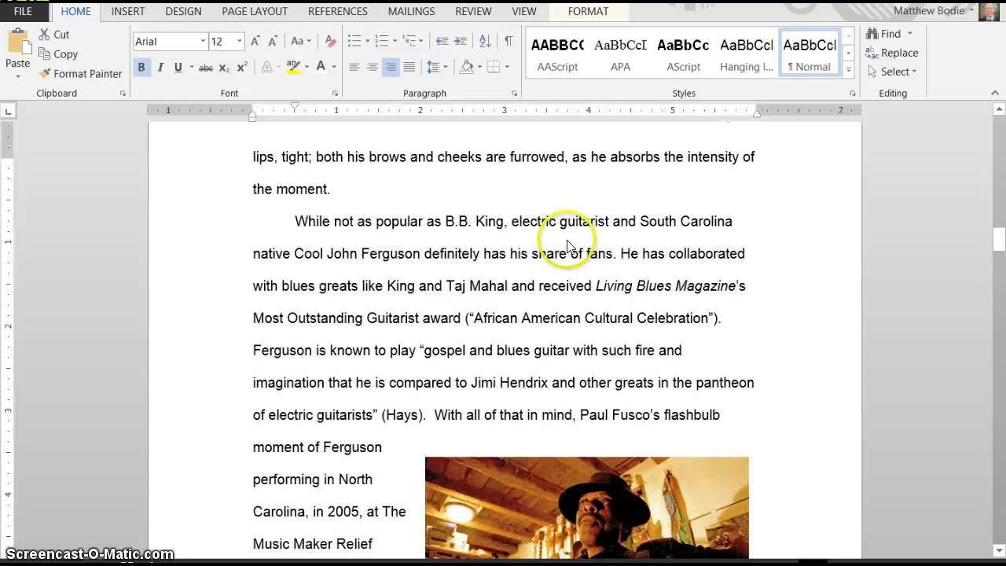
{"action": "scroll", "coordinate": [490, 224], "scroll_direction": "down", "scroll_amount": 3}
{"action": "left_click", "coordinate": [492, 233]}
{"action": "scroll", "coordinate": [491, 234], "scroll_direction": "down", "scroll_amount": 6}
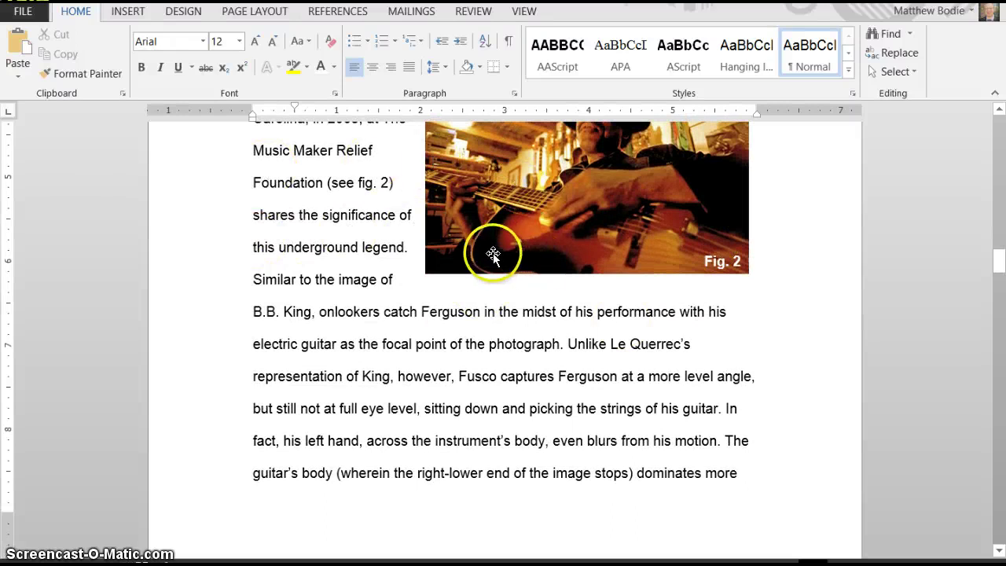
{"action": "left_click", "coordinate": [75, 74]}
{"action": "left_click", "coordinate": [238, 150]}
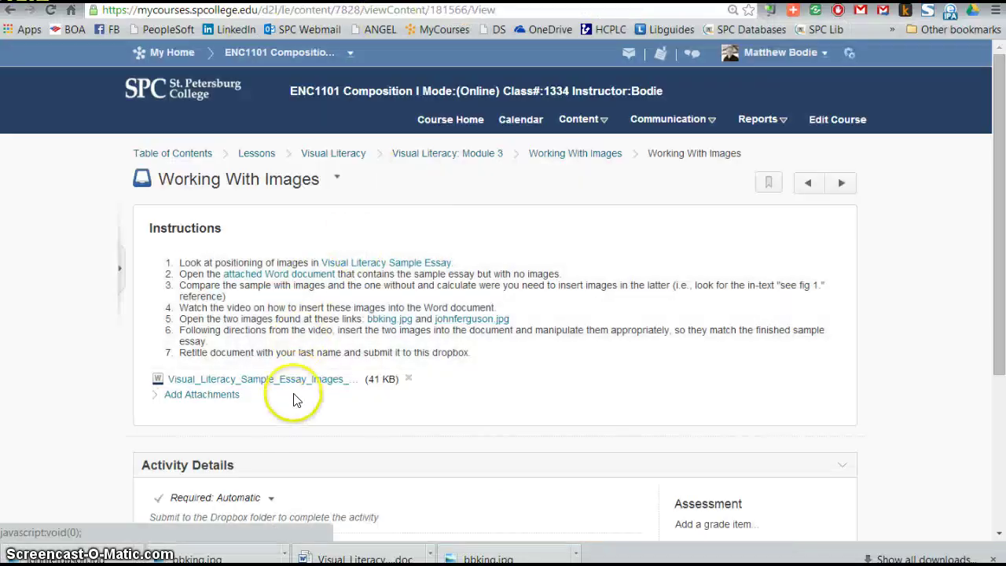
{"action": "left_click", "coordinate": [412, 558]}
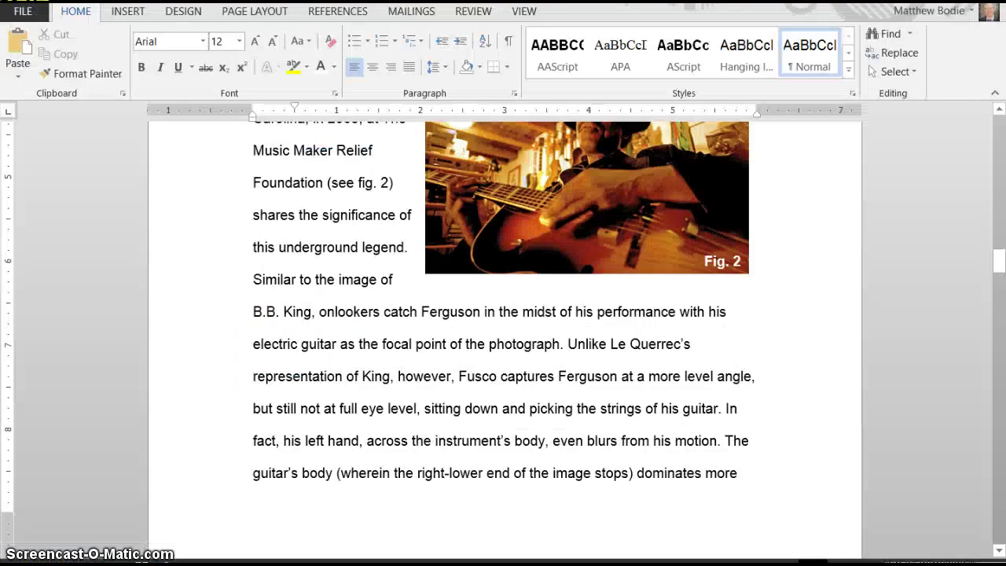
{"action": "scroll", "coordinate": [513, 275], "scroll_direction": "up", "scroll_amount": 4}
{"action": "key", "text": "alt+Tab"}
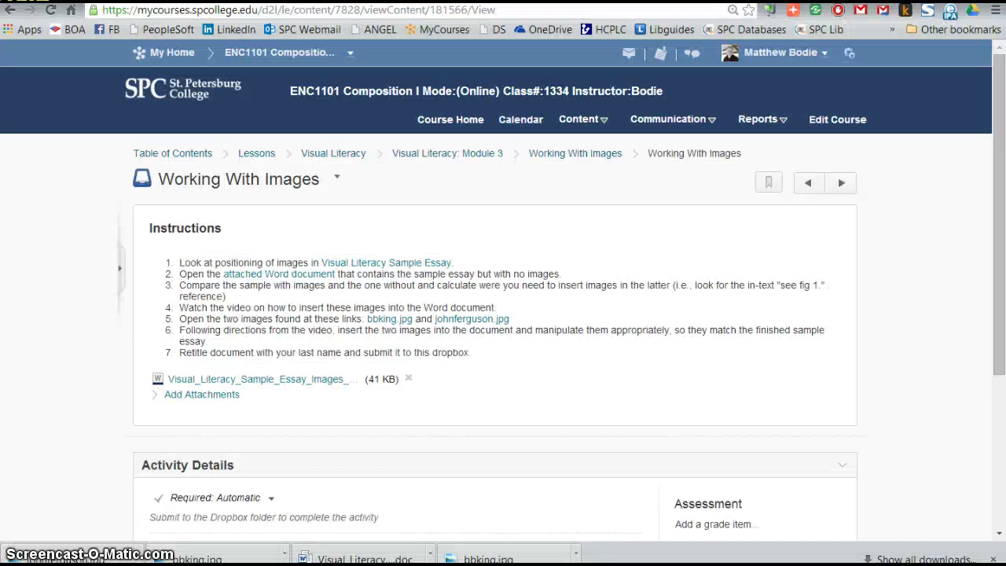
{"action": "key", "text": "alt+Tab"}
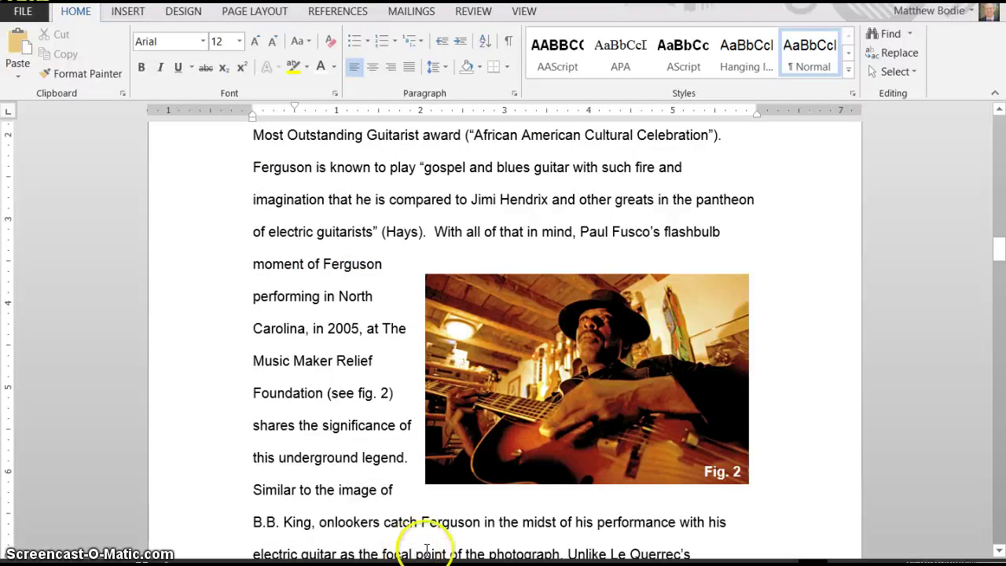
{"action": "key", "text": "alt+Tab"}
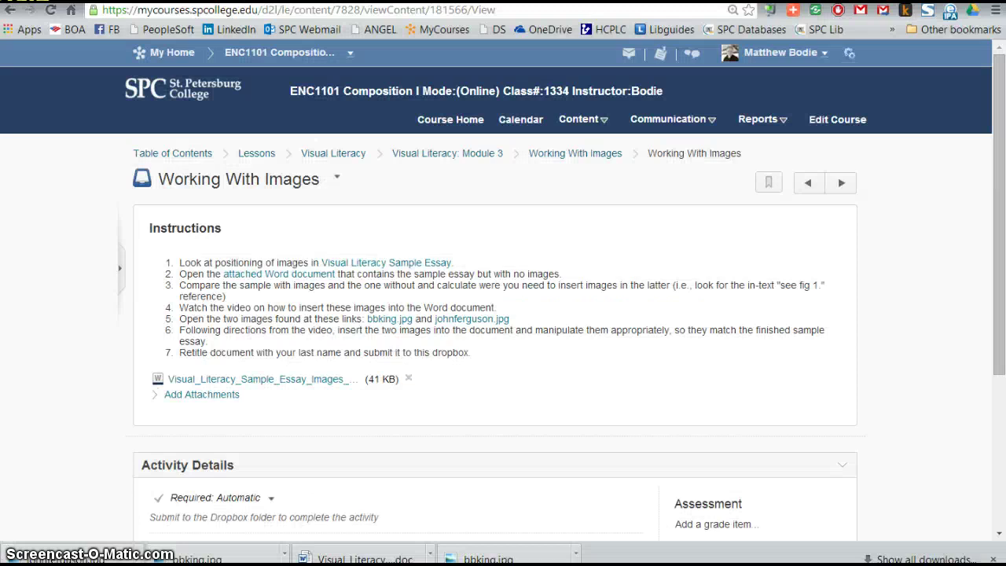